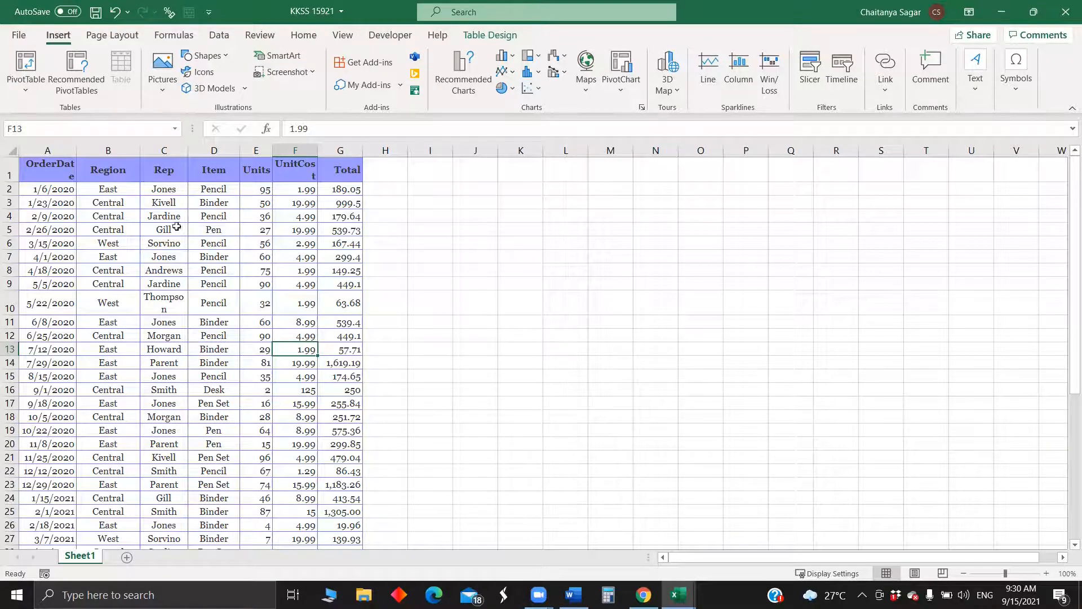
Save the KKSS 15921 workbook and close it.
{"action": "scroll", "coordinate": [186, 220], "scroll_direction": "down", "scroll_amount": 9}
{"action": "scroll", "coordinate": [114, 184], "scroll_direction": "up", "scroll_amount": 9}
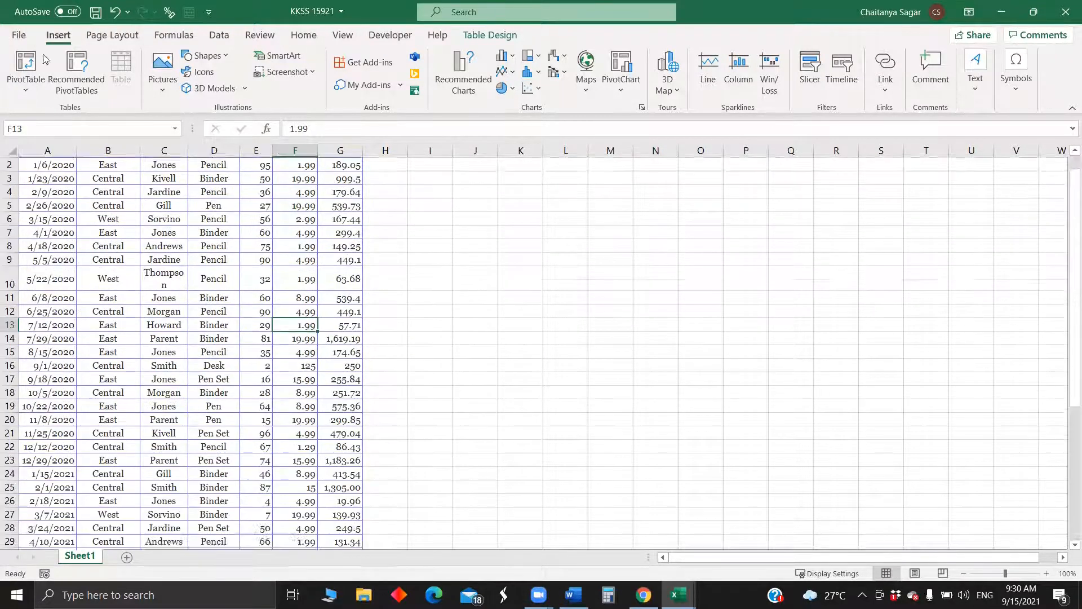
{"action": "left_click", "coordinate": [19, 35]}
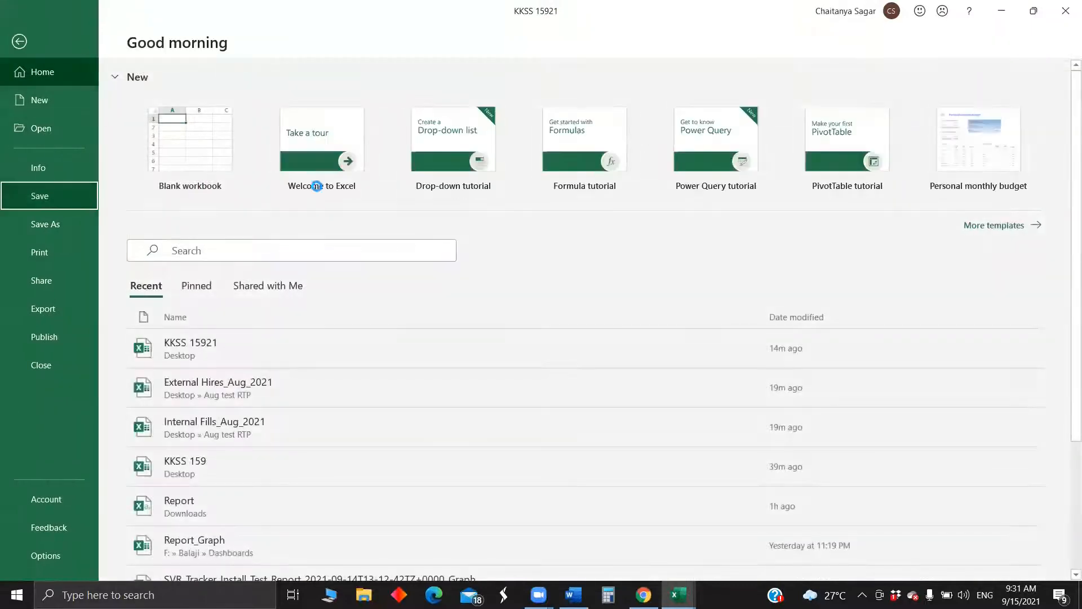
{"action": "left_click", "coordinate": [40, 196]}
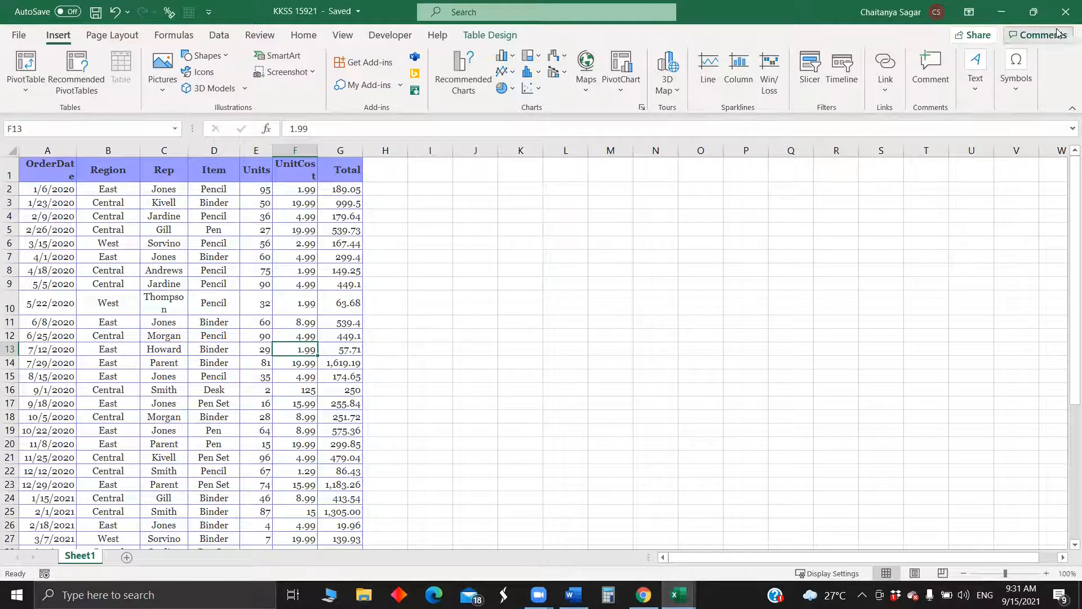
{"action": "left_click", "coordinate": [1065, 12]}
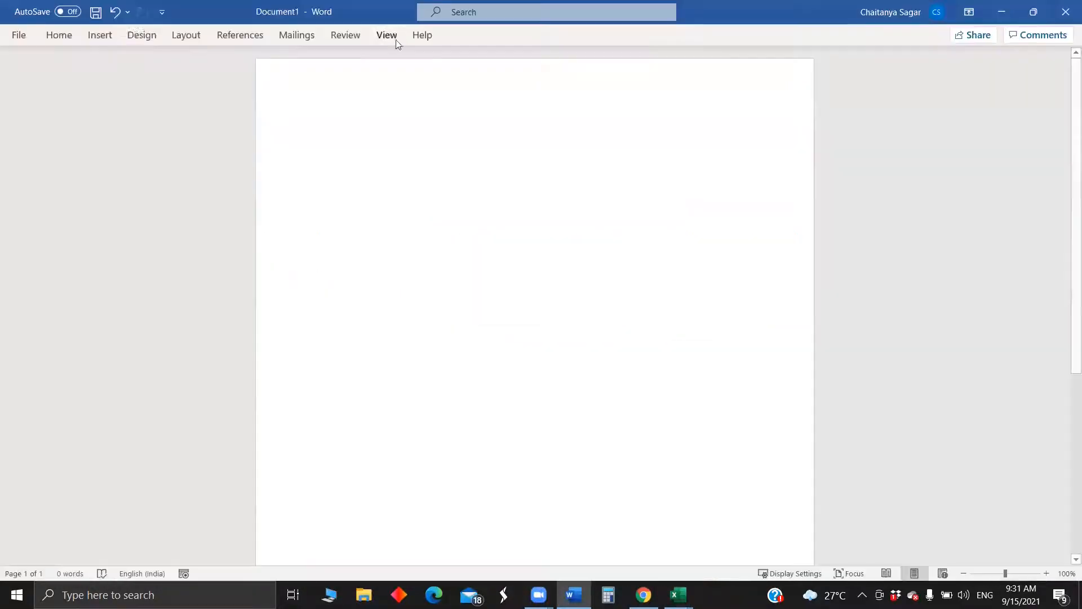
Insert a new Microsoft Excel 97-2003 Worksheet object into the blank Word document and delete it again.
{"action": "left_click", "coordinate": [91, 38]}
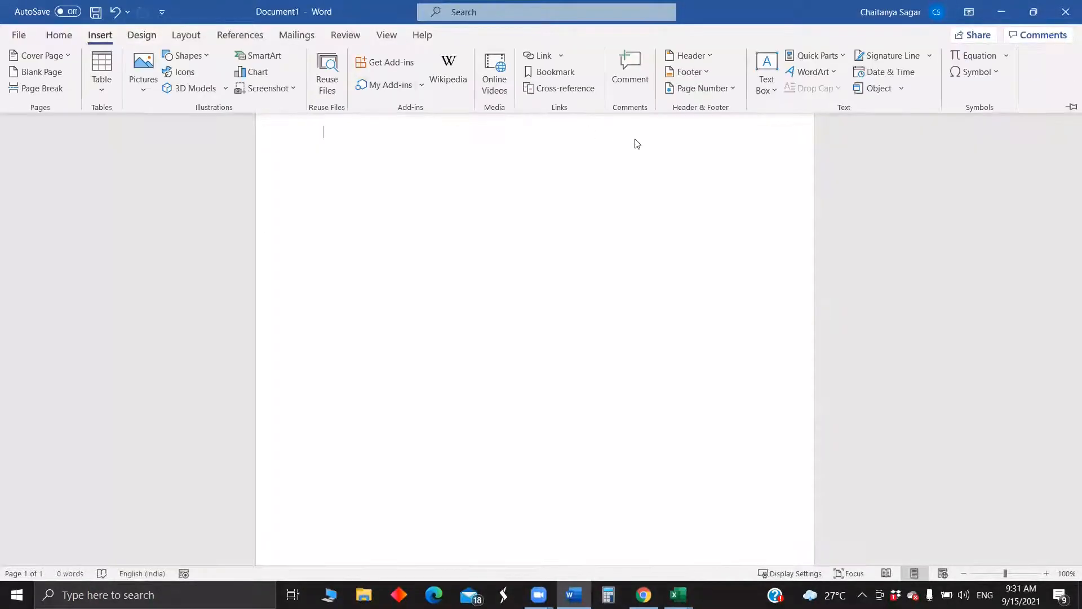
{"action": "left_click", "coordinate": [900, 90]}
{"action": "left_click", "coordinate": [885, 107]}
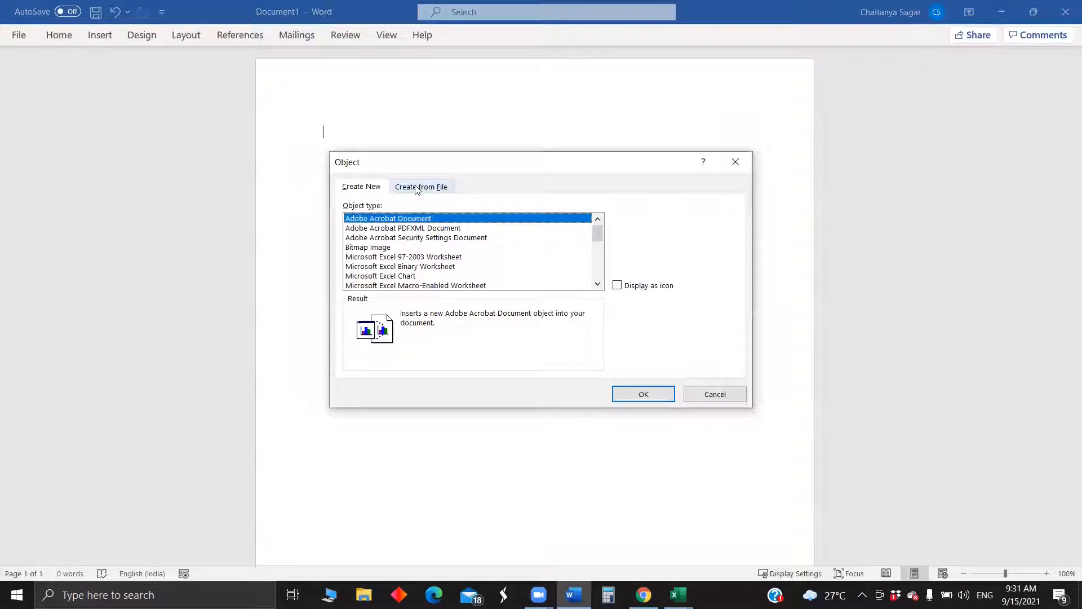
{"action": "scroll", "coordinate": [384, 262], "scroll_direction": "down", "scroll_amount": 3}
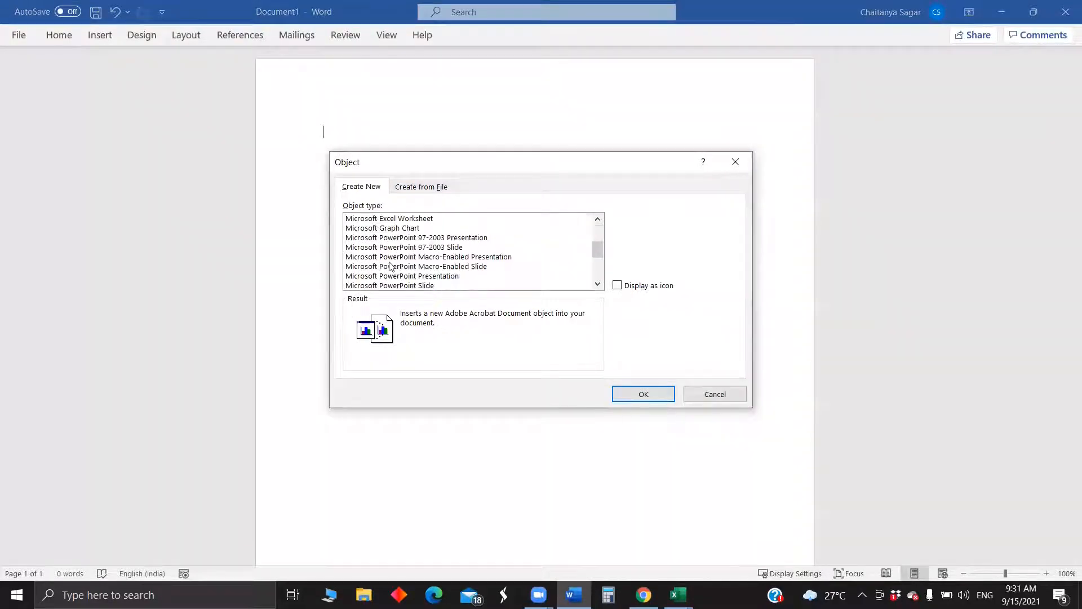
{"action": "scroll", "coordinate": [422, 252], "scroll_direction": "up", "scroll_amount": 3}
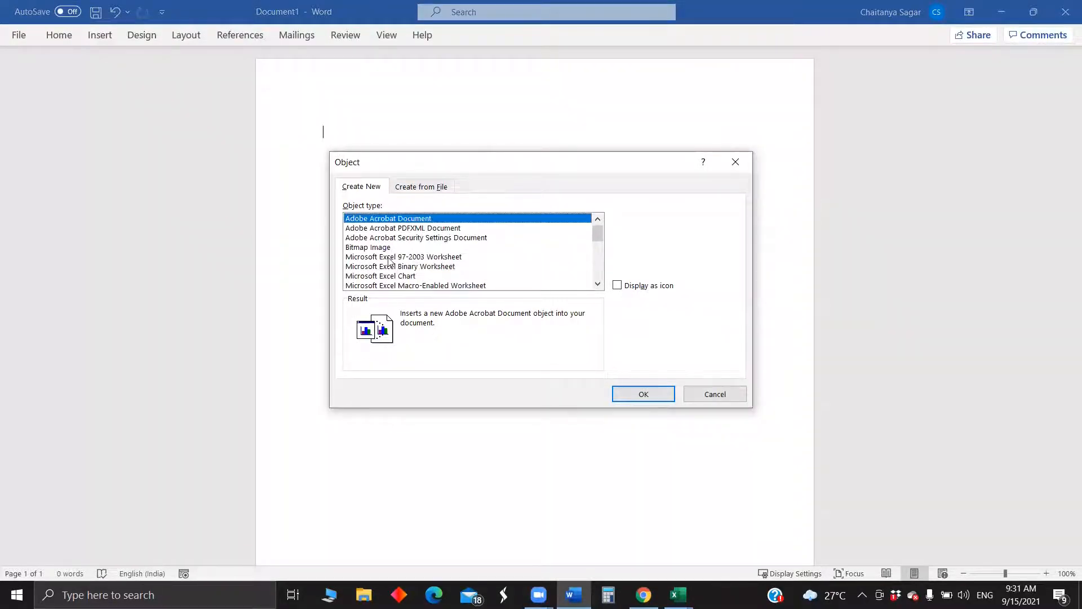
{"action": "left_click", "coordinate": [389, 257]}
{"action": "left_click", "coordinate": [642, 394]}
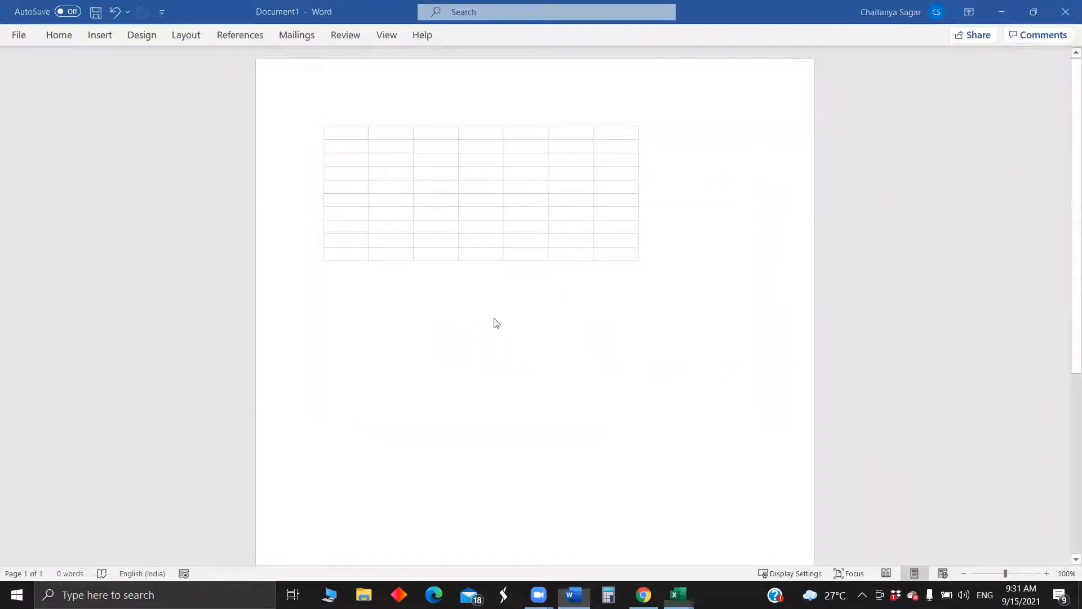
{"action": "left_click", "coordinate": [471, 241]}
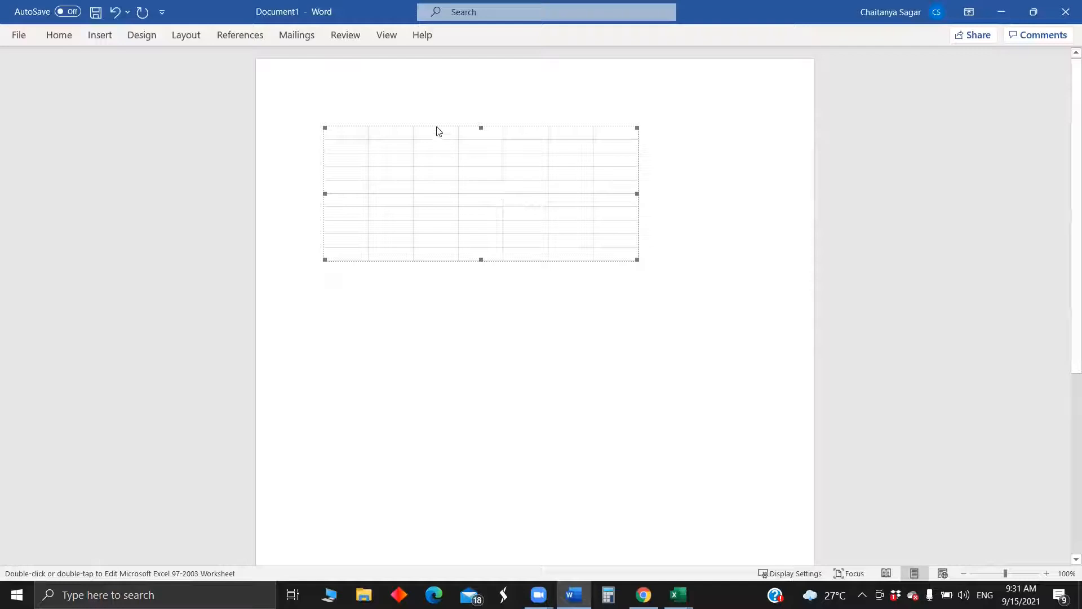
{"action": "key", "text": "Delete"}
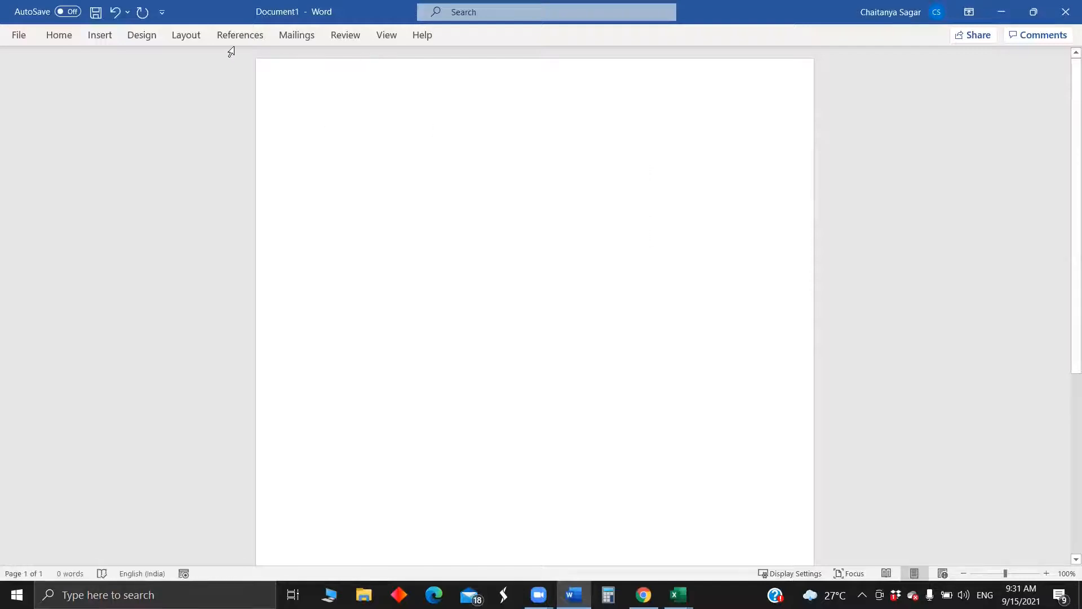
Insert the Desktop file KKSS 15921.xlsx into the document as an object created from file and linked to its source.
{"action": "left_click", "coordinate": [99, 34]}
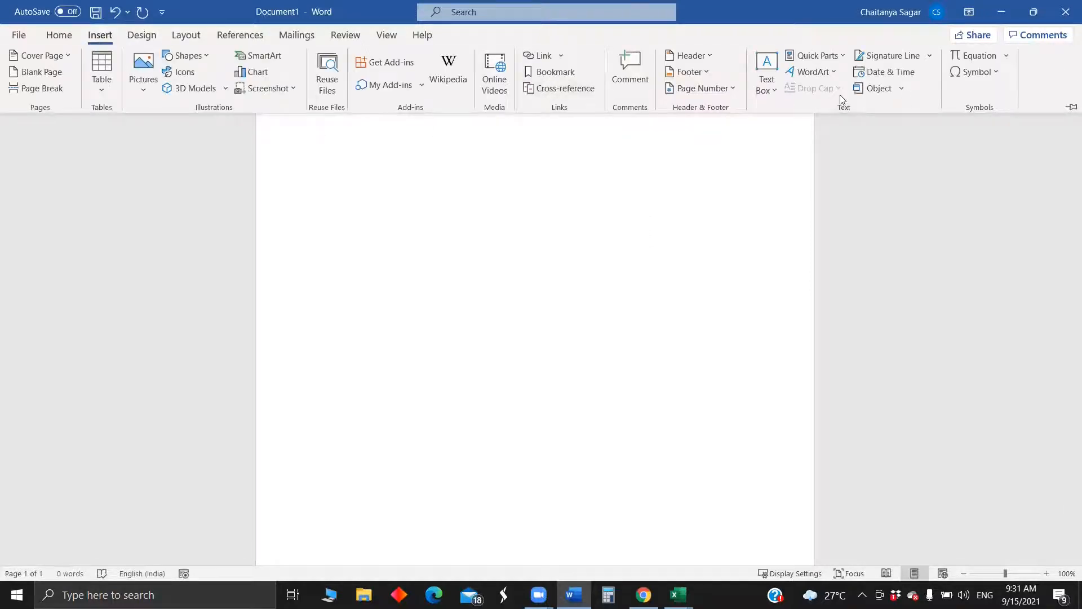
{"action": "left_click", "coordinate": [873, 88]}
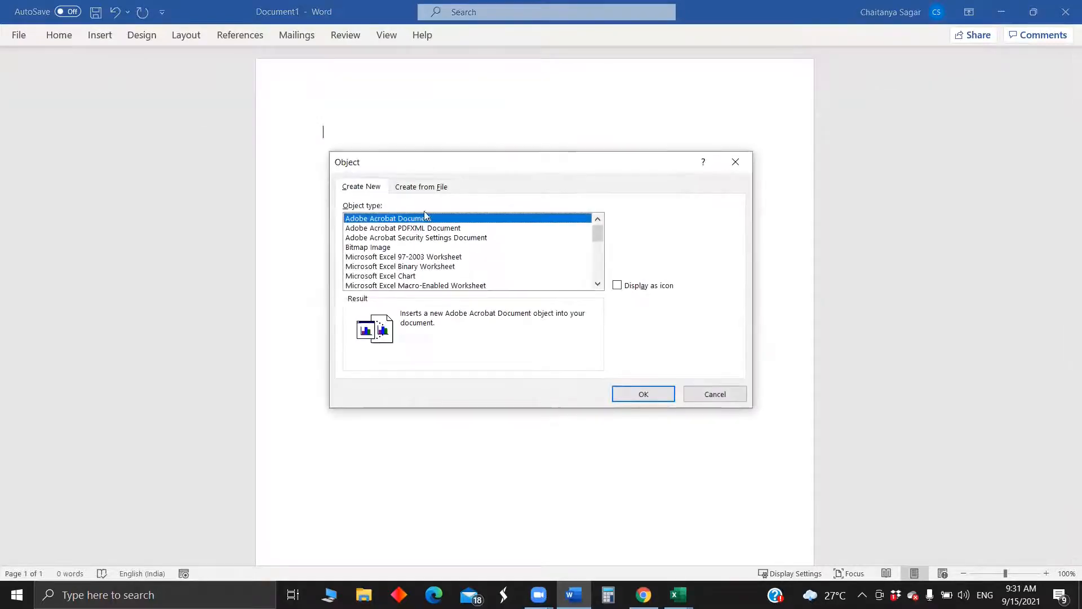
{"action": "left_click", "coordinate": [430, 190]}
{"action": "left_click", "coordinate": [640, 222]}
{"action": "left_click", "coordinate": [417, 293]}
{"action": "type", "text": "KKSS 15921.xlsx"}
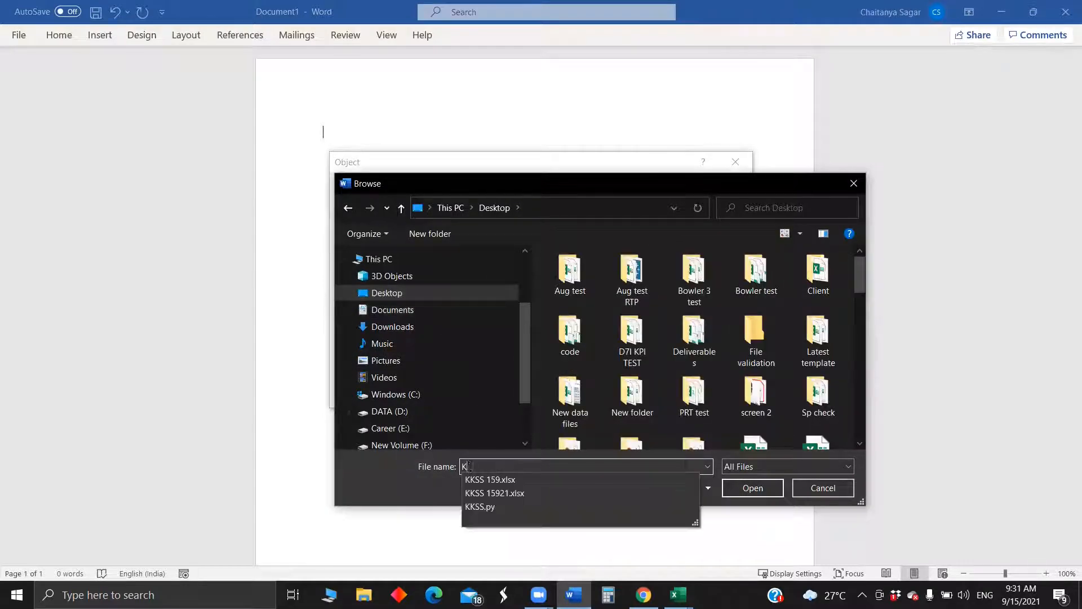
{"action": "left_click", "coordinate": [533, 493]}
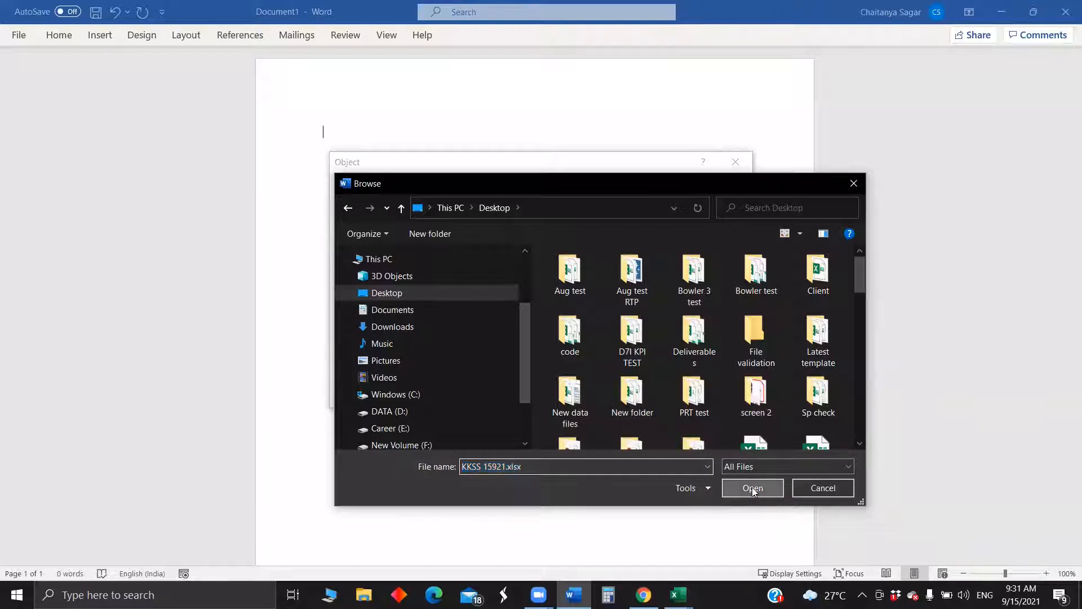
{"action": "left_click", "coordinate": [752, 487]}
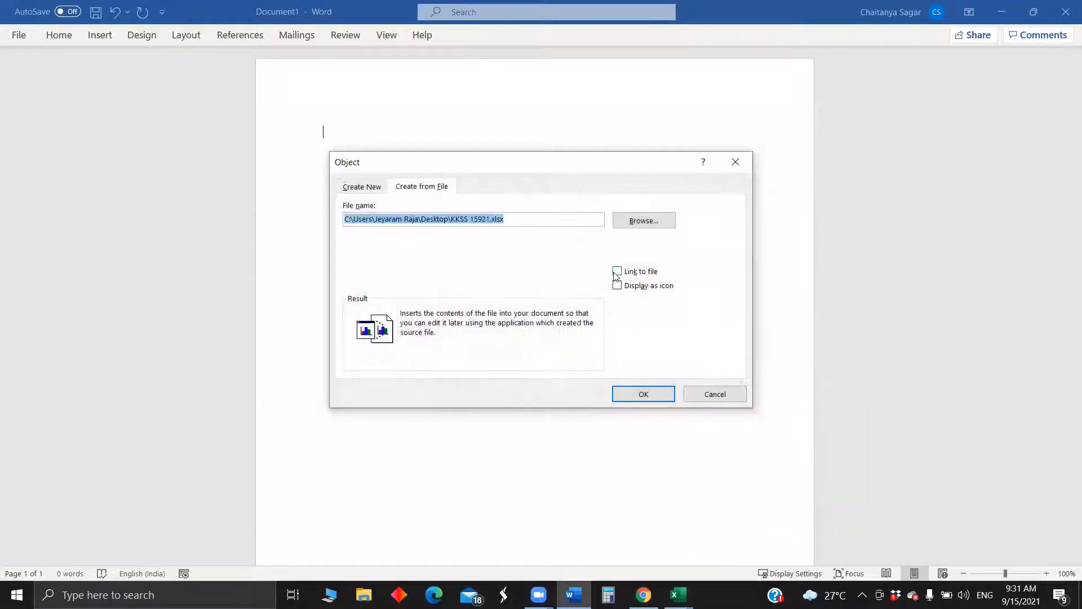
{"action": "left_click", "coordinate": [617, 272]}
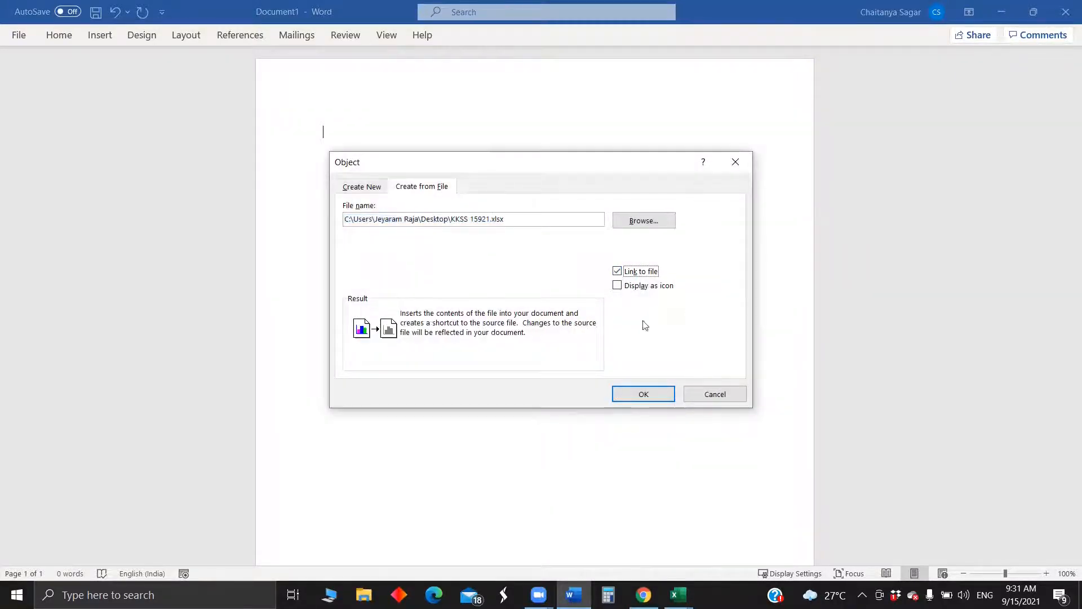
{"action": "left_click", "coordinate": [646, 395]}
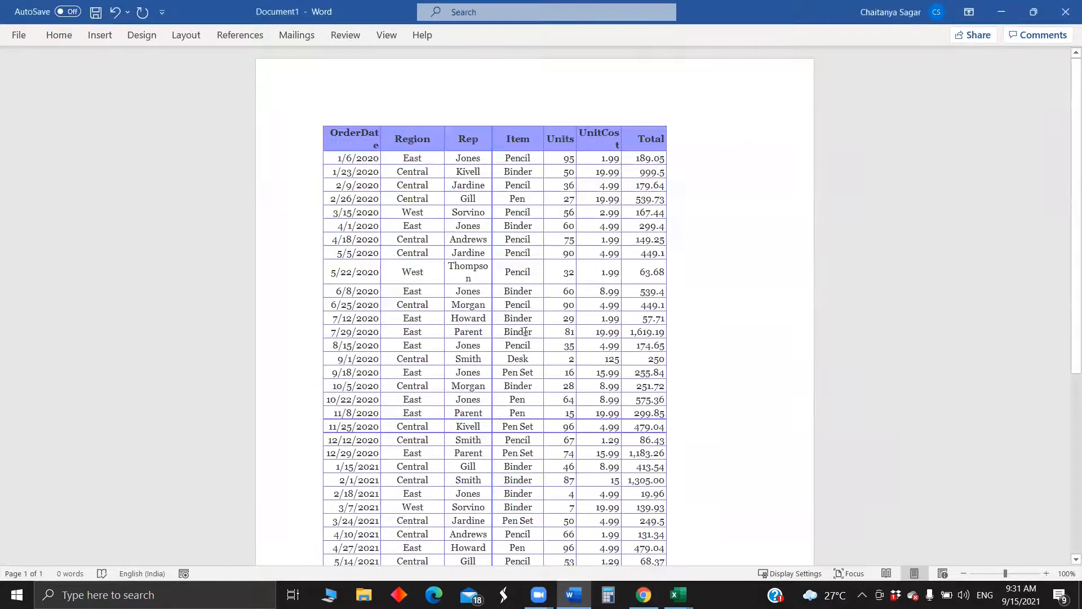
{"action": "scroll", "coordinate": [518, 338], "scroll_direction": "down", "scroll_amount": 6}
{"action": "scroll", "coordinate": [644, 552], "scroll_direction": "up", "scroll_amount": 4}
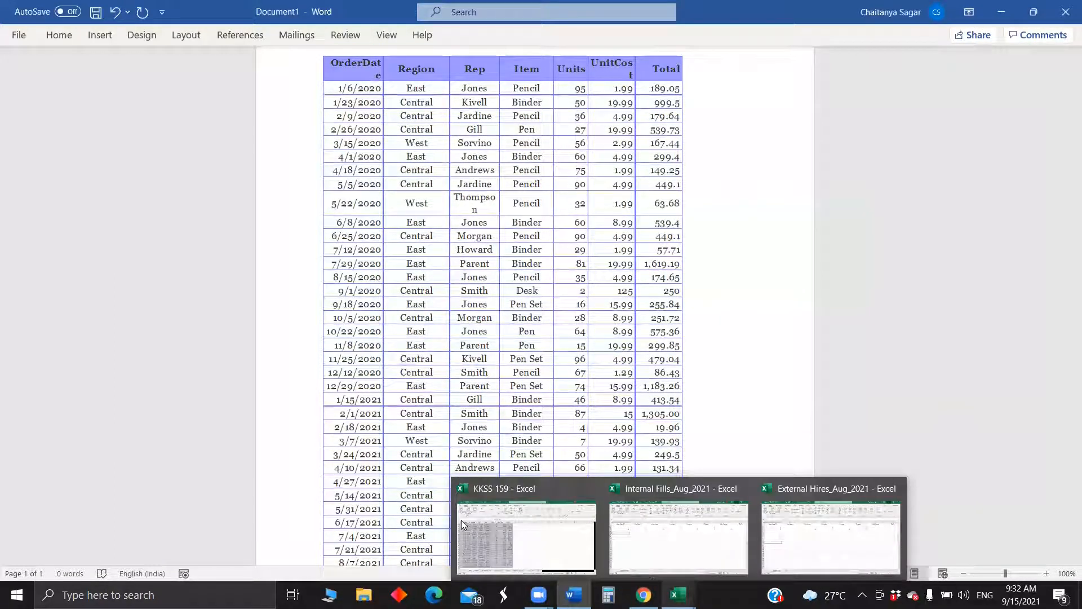
{"action": "left_click", "coordinate": [19, 35]}
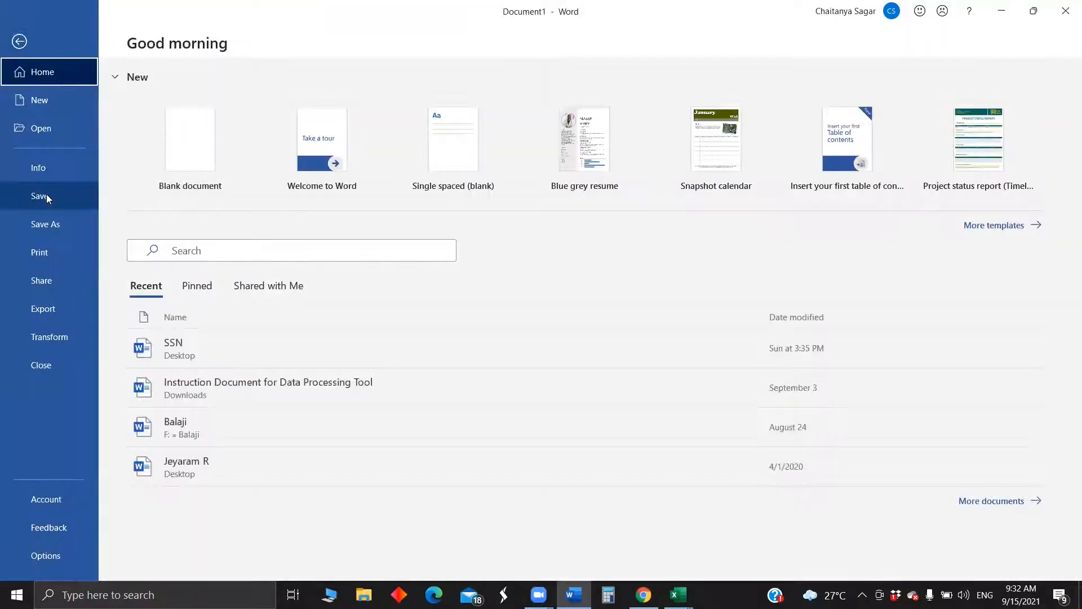
{"action": "left_click", "coordinate": [39, 128]}
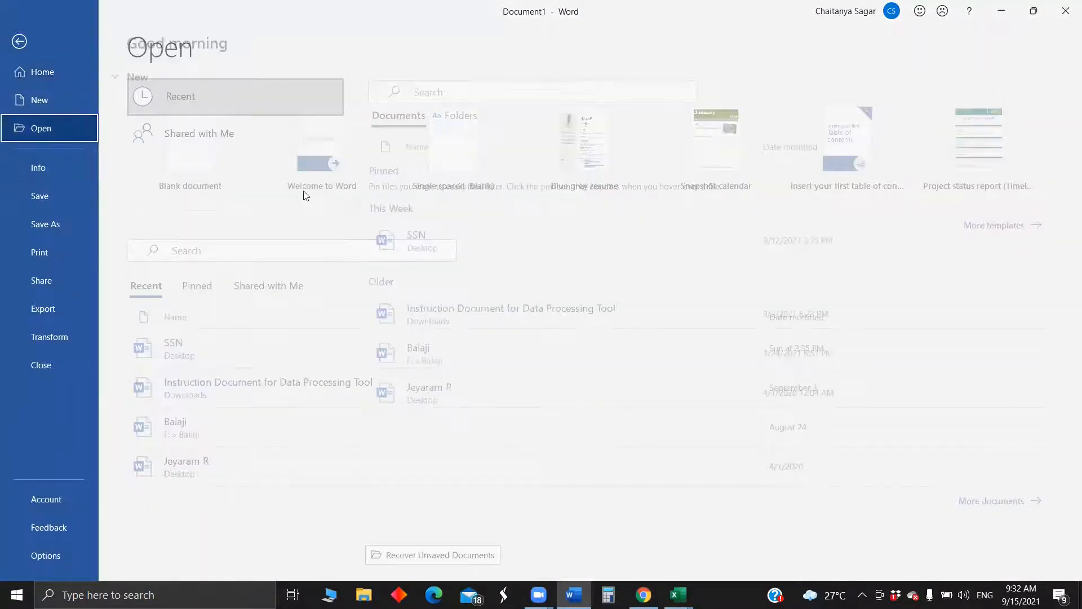
{"action": "left_click", "coordinate": [24, 44]}
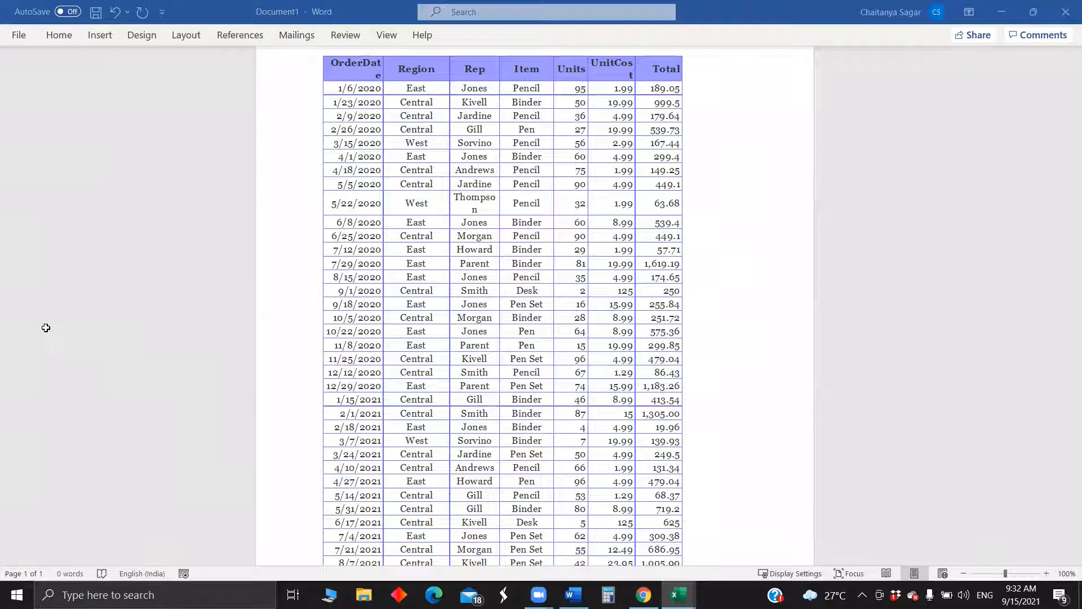
Switch to the KKSS 15921 workbook in Excel, turn on the table's filters and filter the Item column to Pencil only.
{"action": "key", "text": "alt+Tab"}
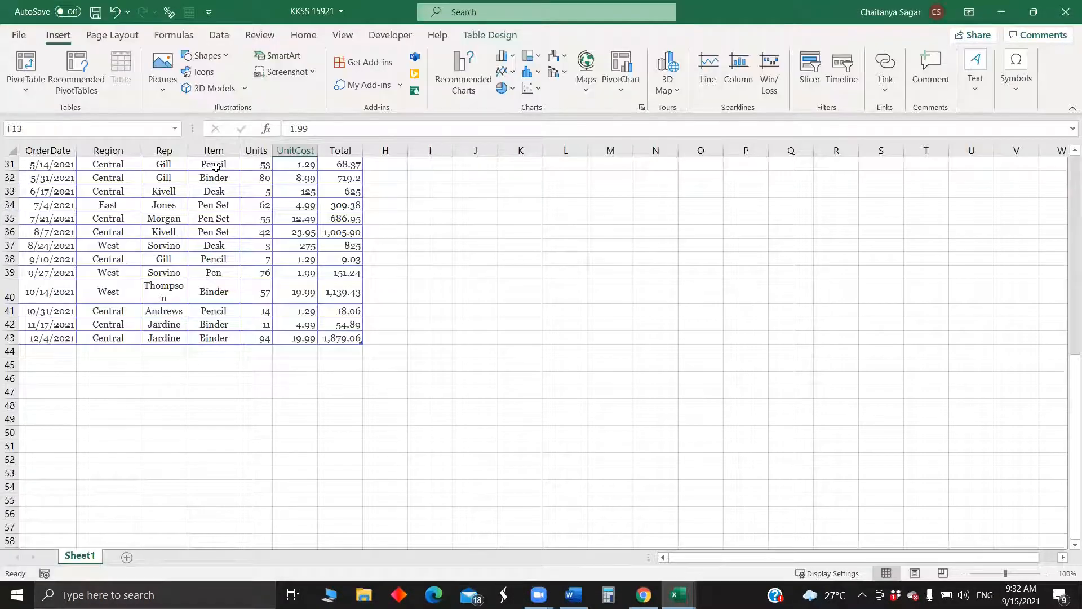
{"action": "scroll", "coordinate": [216, 167], "scroll_direction": "up", "scroll_amount": 10}
{"action": "left_click", "coordinate": [216, 168]}
{"action": "key", "text": "ctrl+shift+l"}
{"action": "key", "text": "ctrl+space"}
{"action": "left_click", "coordinate": [232, 174]}
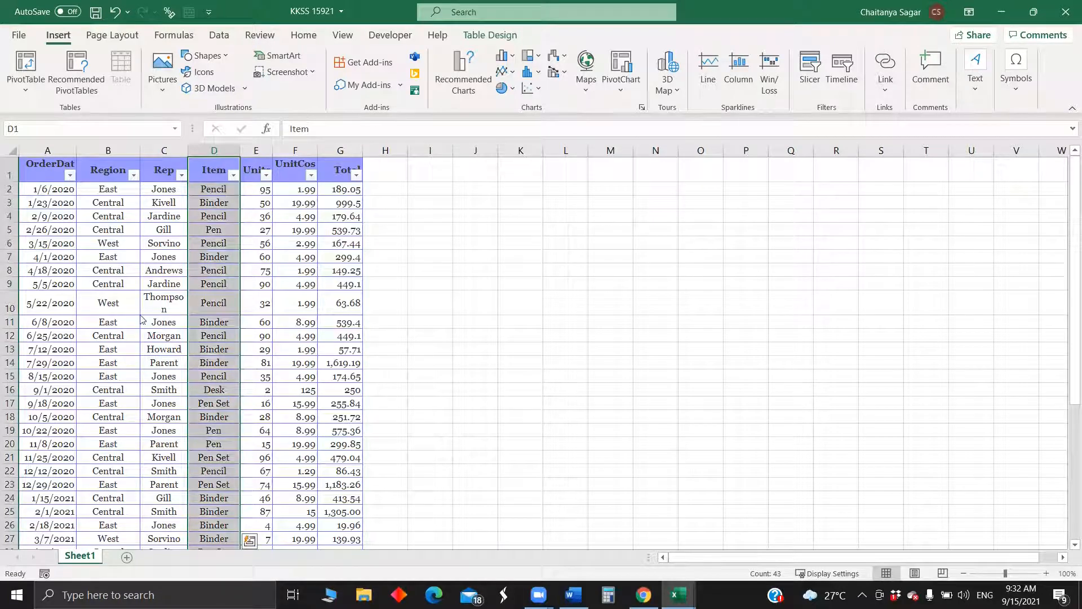
{"action": "left_click", "coordinate": [91, 341]}
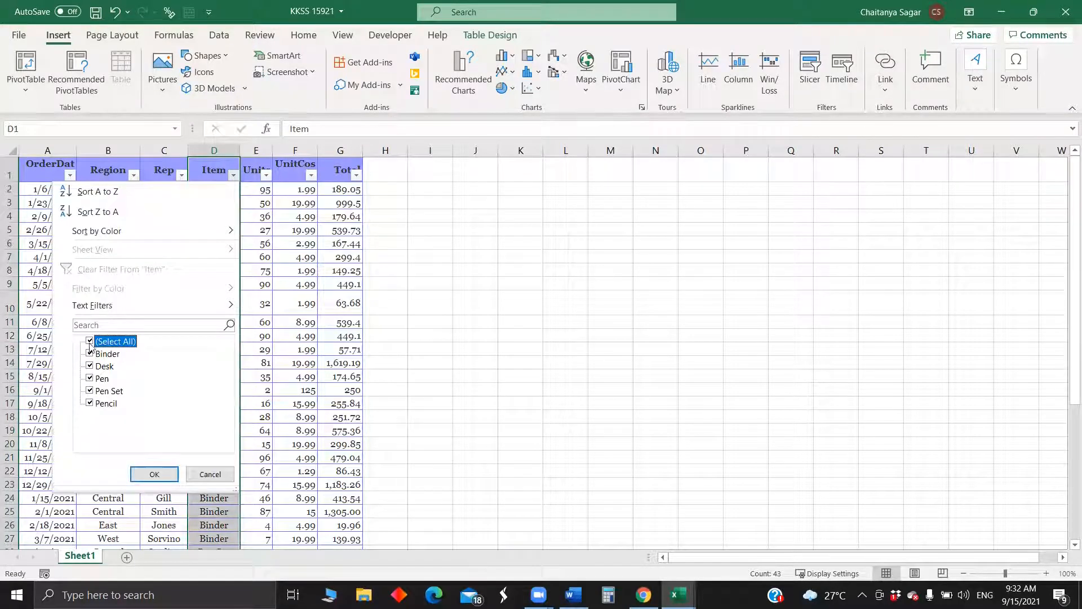
{"action": "left_click", "coordinate": [89, 404]}
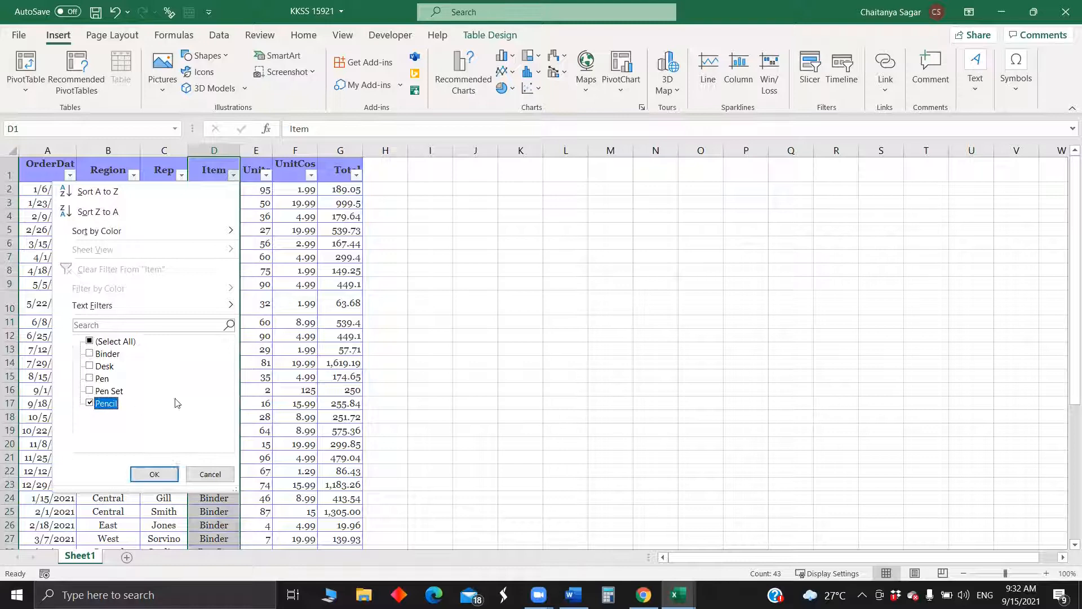
{"action": "left_click", "coordinate": [154, 474]}
{"action": "left_click", "coordinate": [325, 412]}
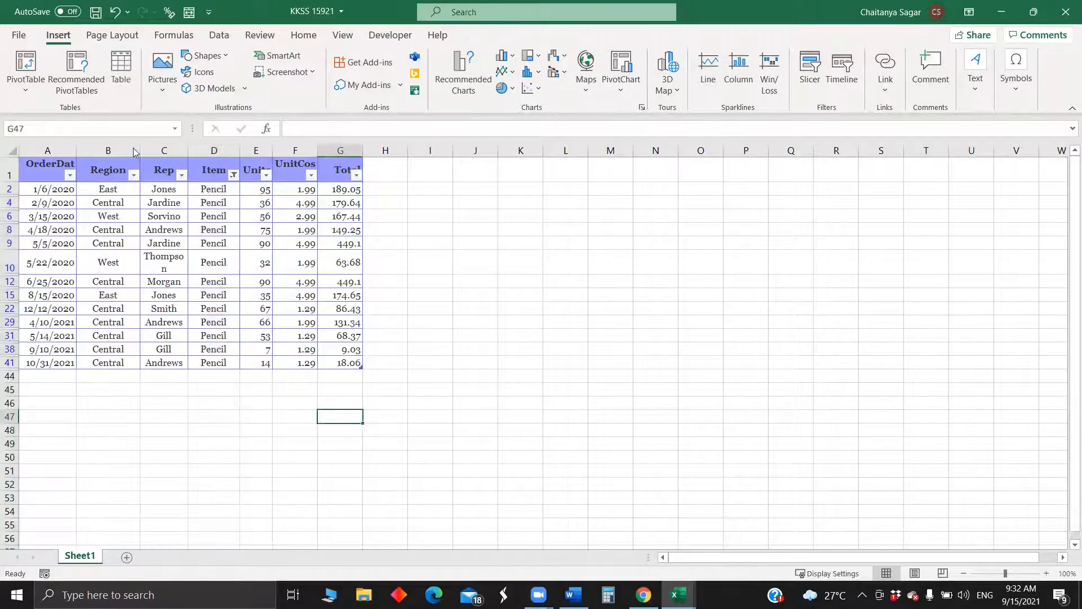
Save the filtered workbook and close it to return to the Word document.
{"action": "left_click", "coordinate": [18, 35]}
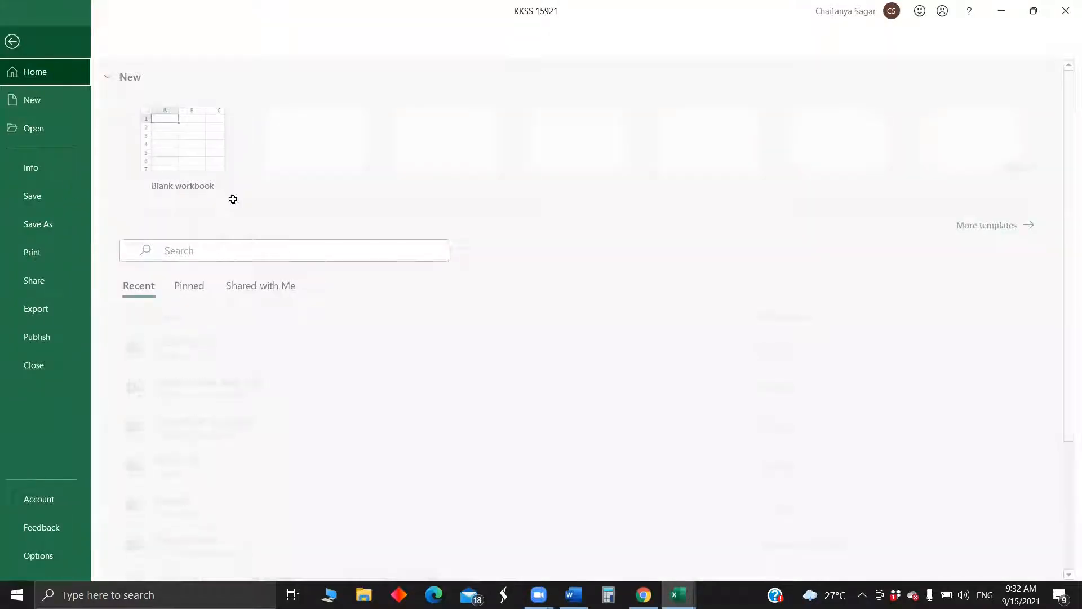
{"action": "key", "text": "Escape"}
{"action": "left_click", "coordinate": [1065, 14]}
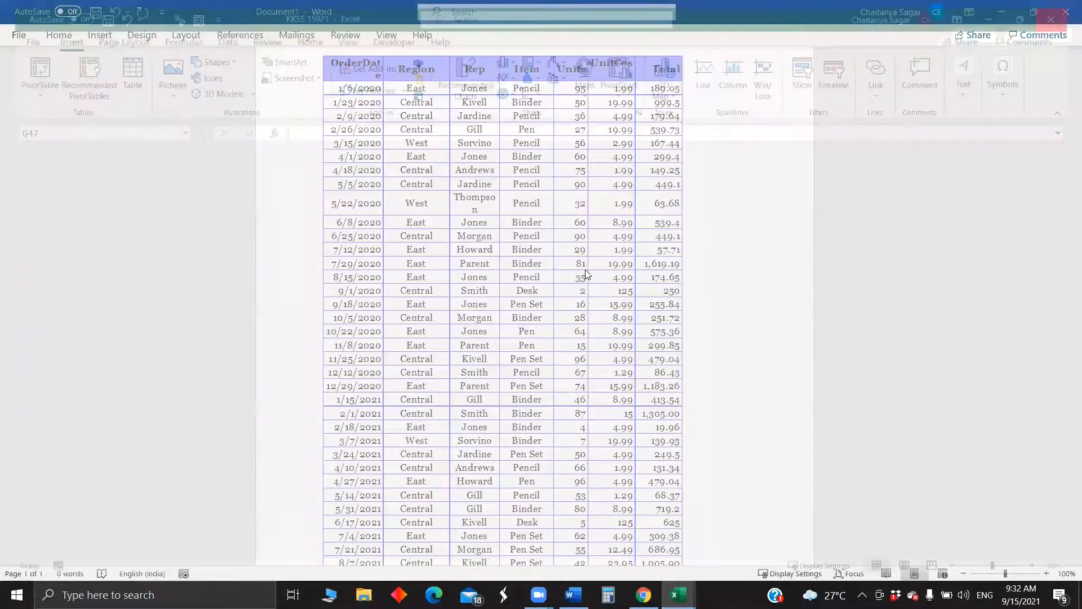
Update the link of the embedded worksheet object so it takes over the source workbook's filter.
{"action": "right_click", "coordinate": [586, 274]}
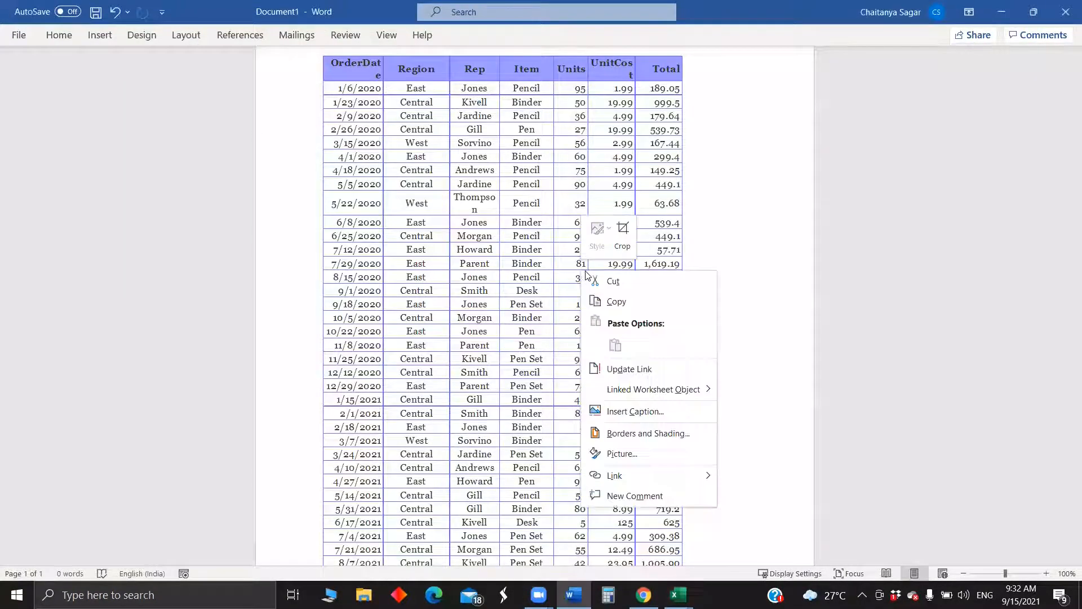
{"action": "left_click", "coordinate": [616, 370]}
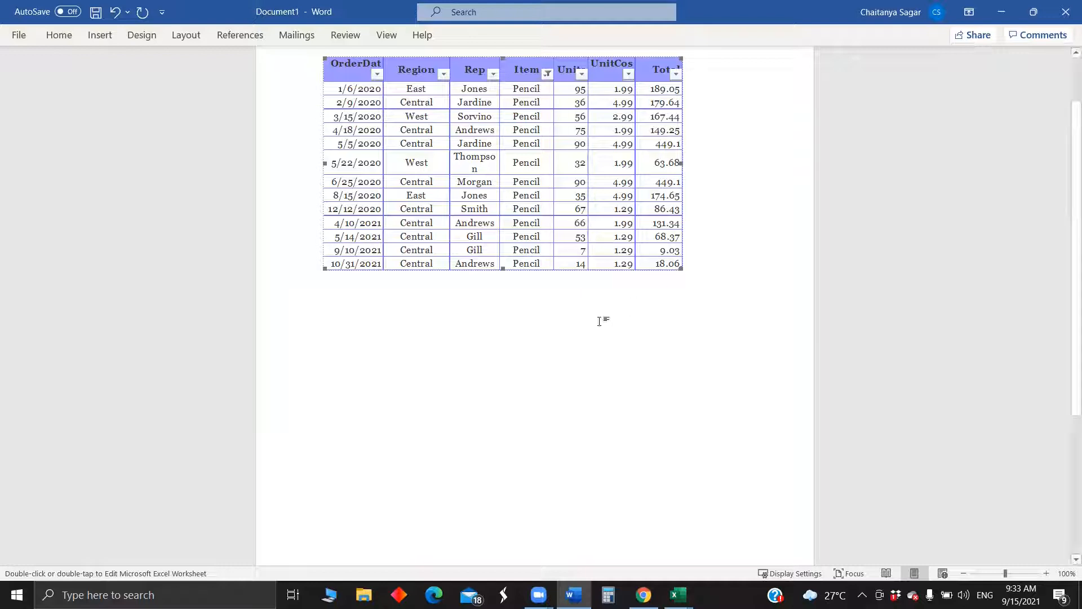
{"action": "left_click", "coordinate": [100, 35]}
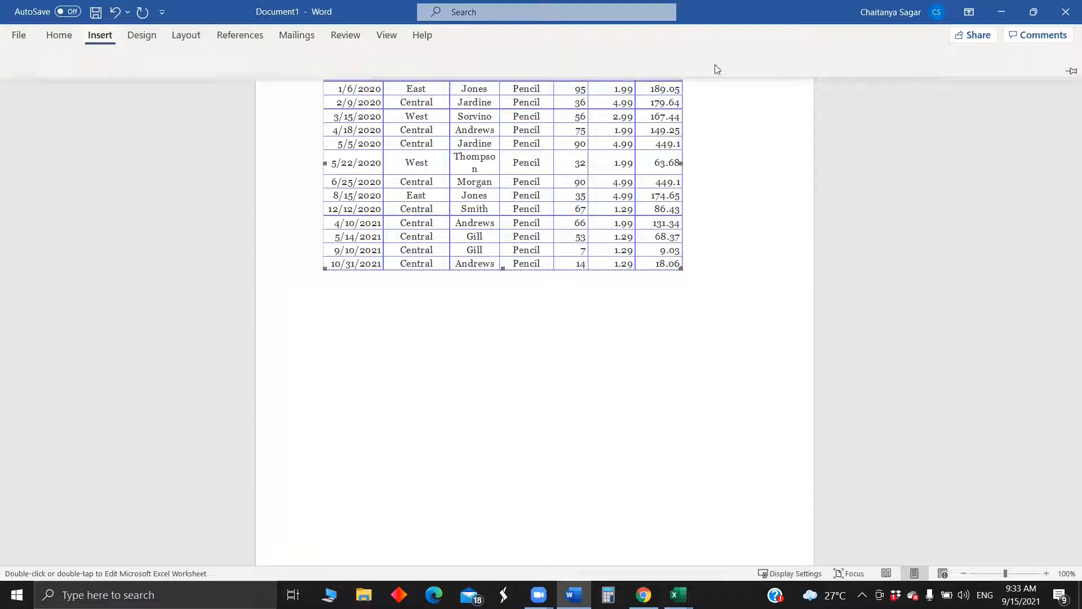
{"action": "left_click", "coordinate": [887, 88]}
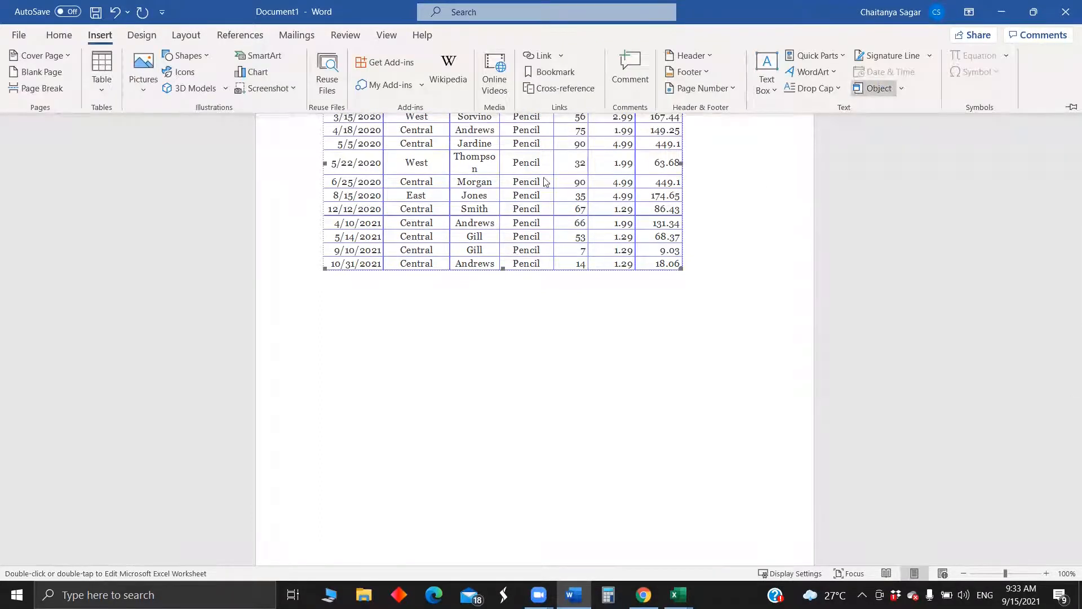
{"action": "left_click", "coordinate": [422, 186]}
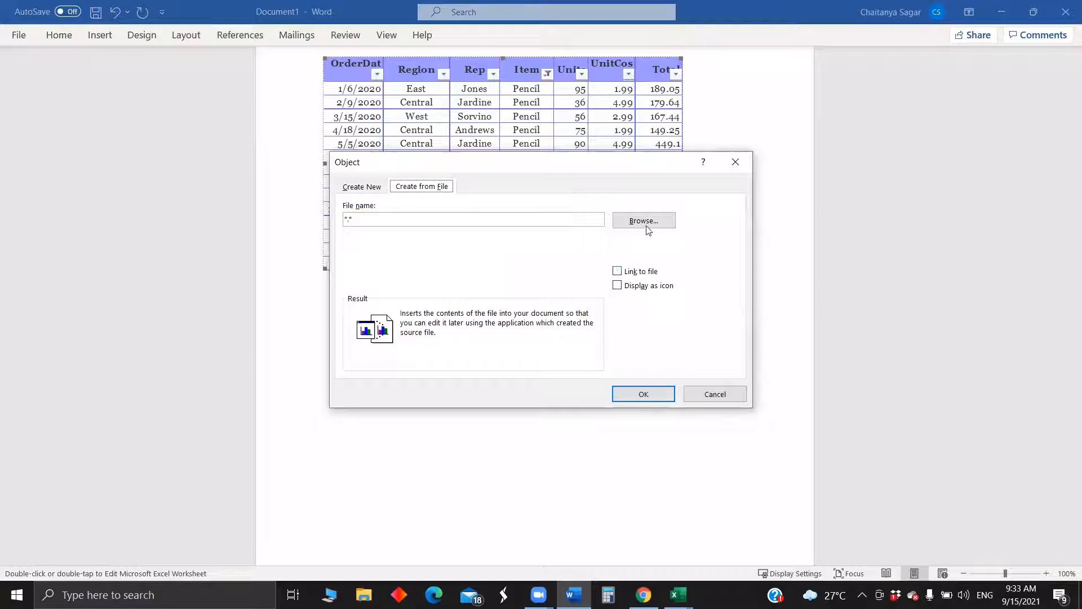
{"action": "left_click", "coordinate": [733, 162]}
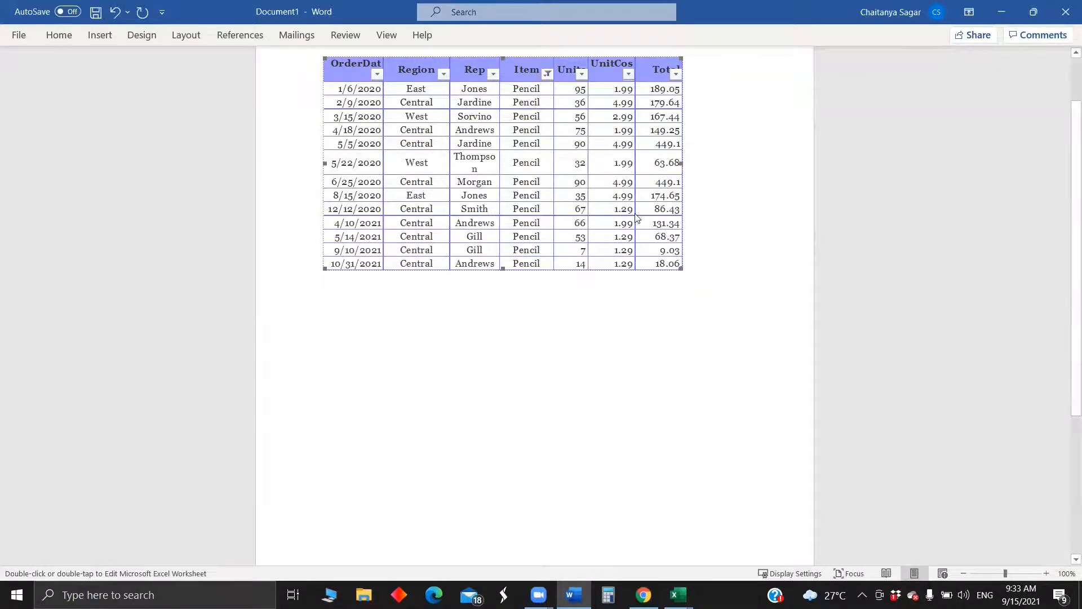
{"action": "left_click", "coordinate": [1062, 15]}
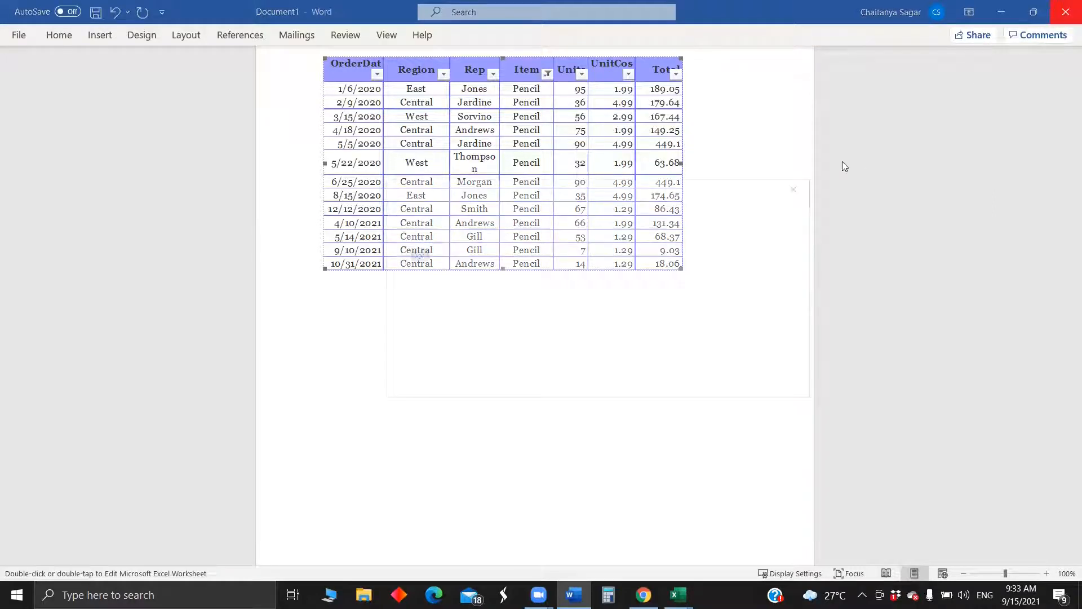
{"action": "left_click", "coordinate": [799, 185]}
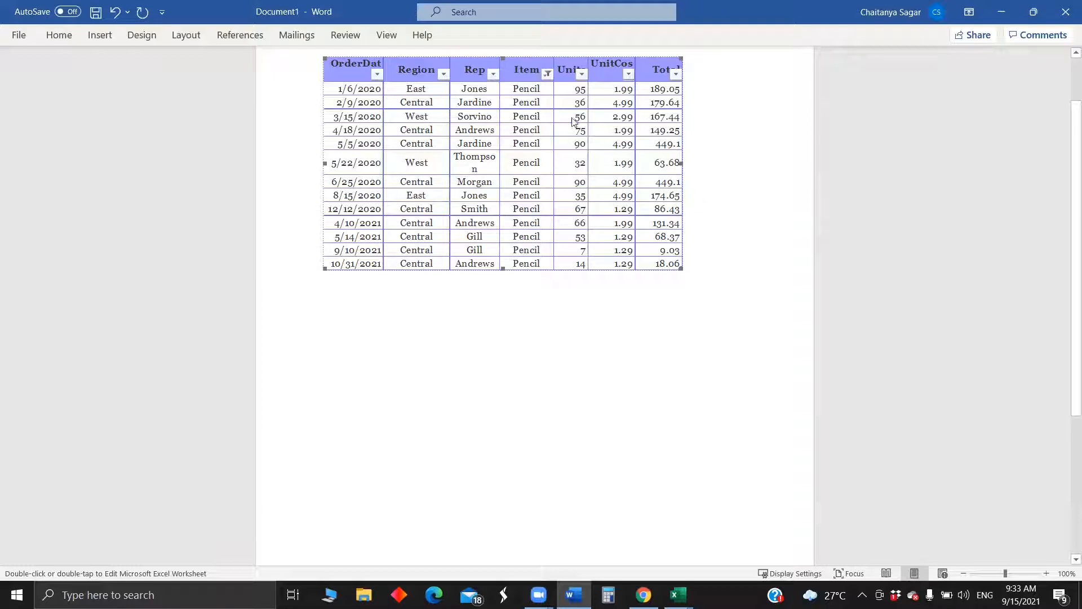
{"action": "double_click", "coordinate": [628, 74]}
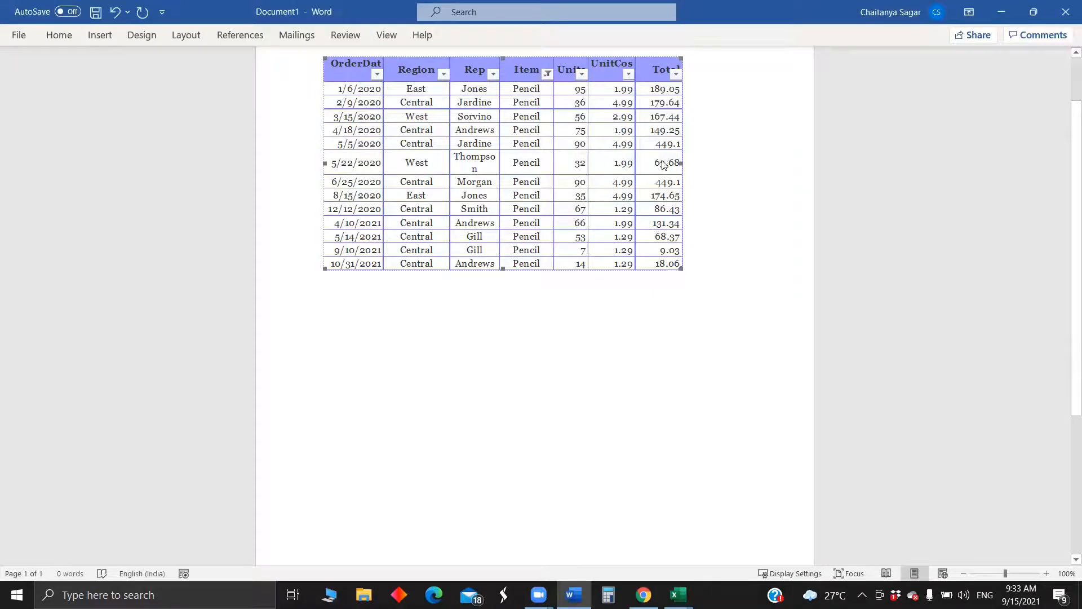
{"action": "left_click", "coordinate": [661, 183]}
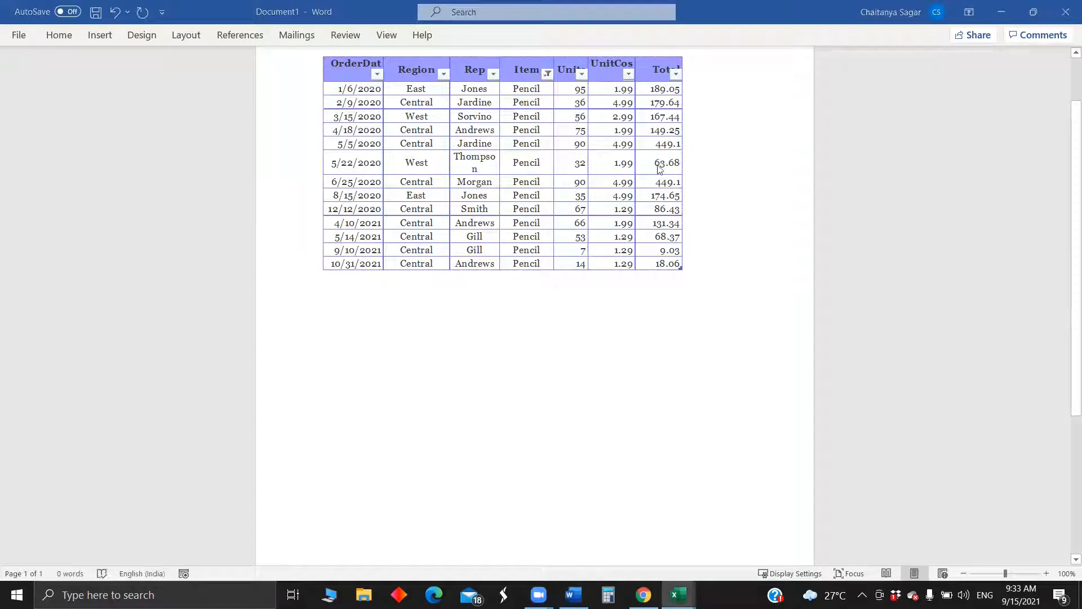
{"action": "type", "text": "h"}
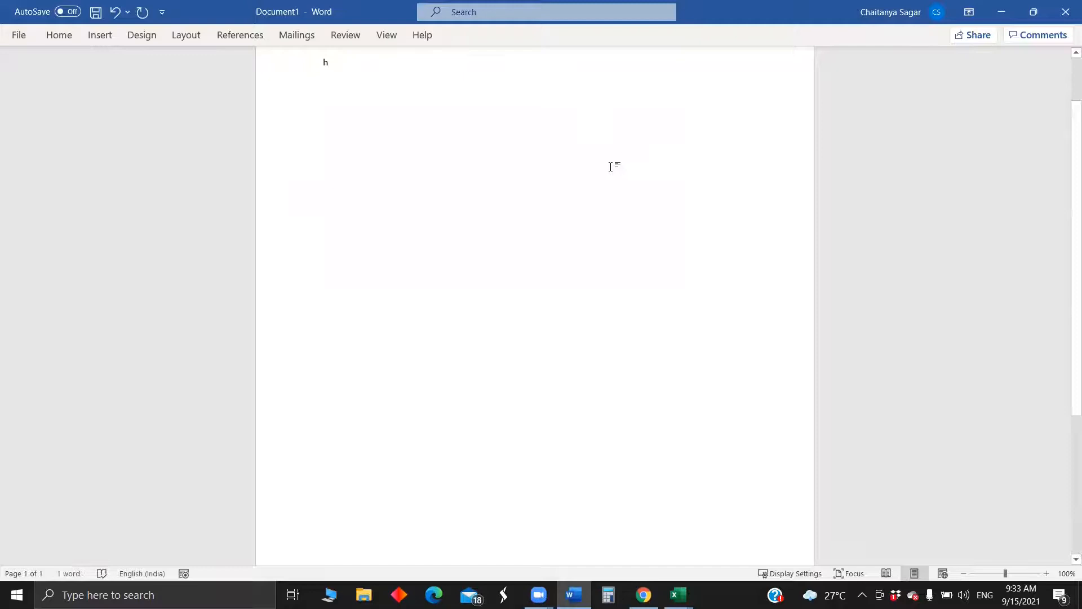
{"action": "key", "text": "ctrl+z"}
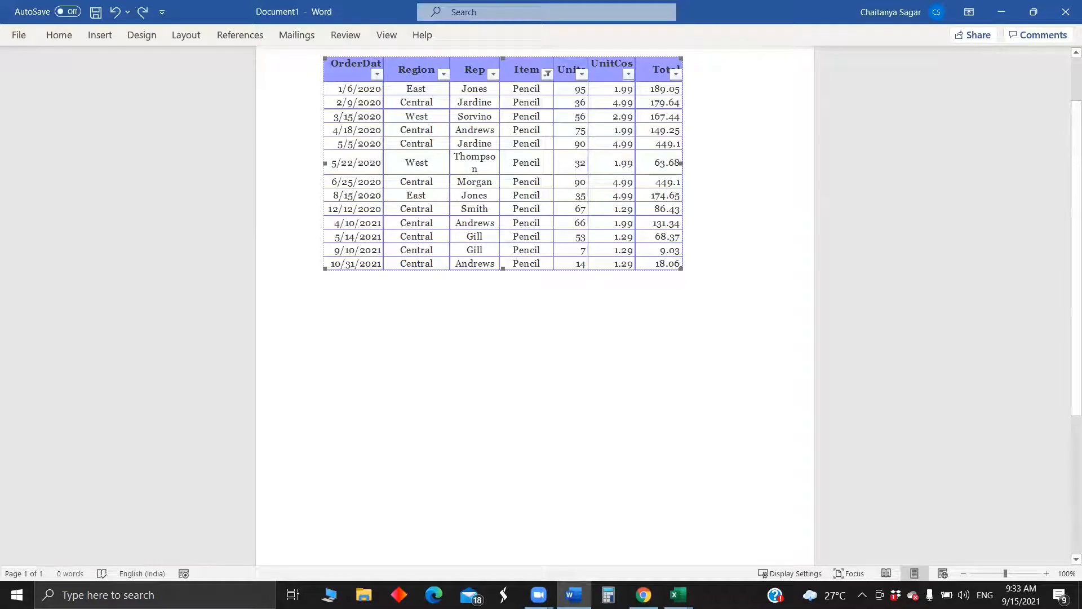
Open the linked source workbook from the worksheet object in the document, check its filtered table and close it again.
{"action": "key", "text": "alt+Tab"}
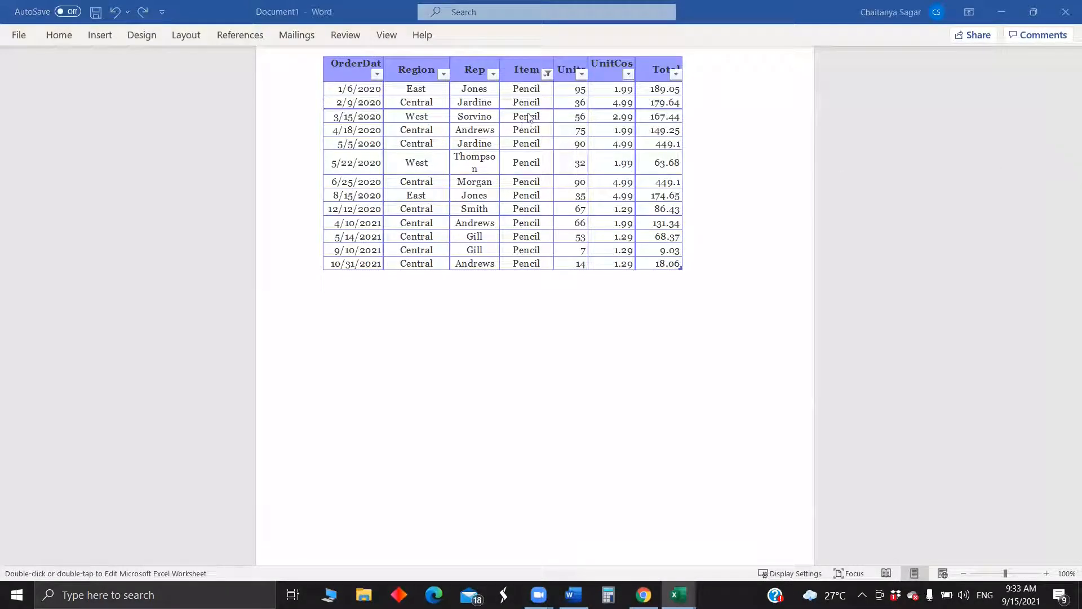
{"action": "double_click", "coordinate": [549, 75]}
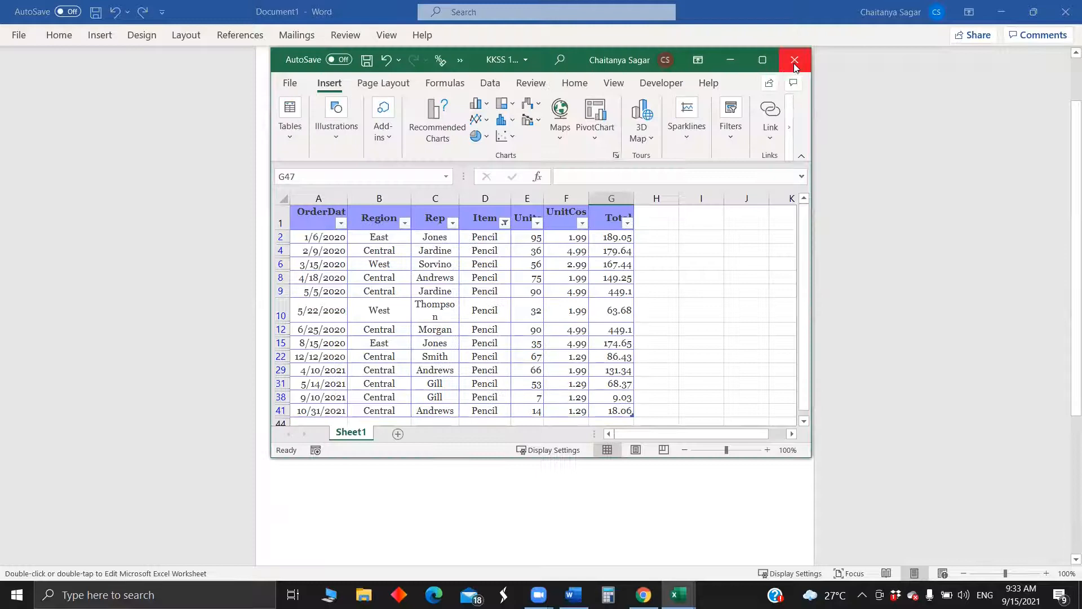
{"action": "left_click", "coordinate": [794, 60]}
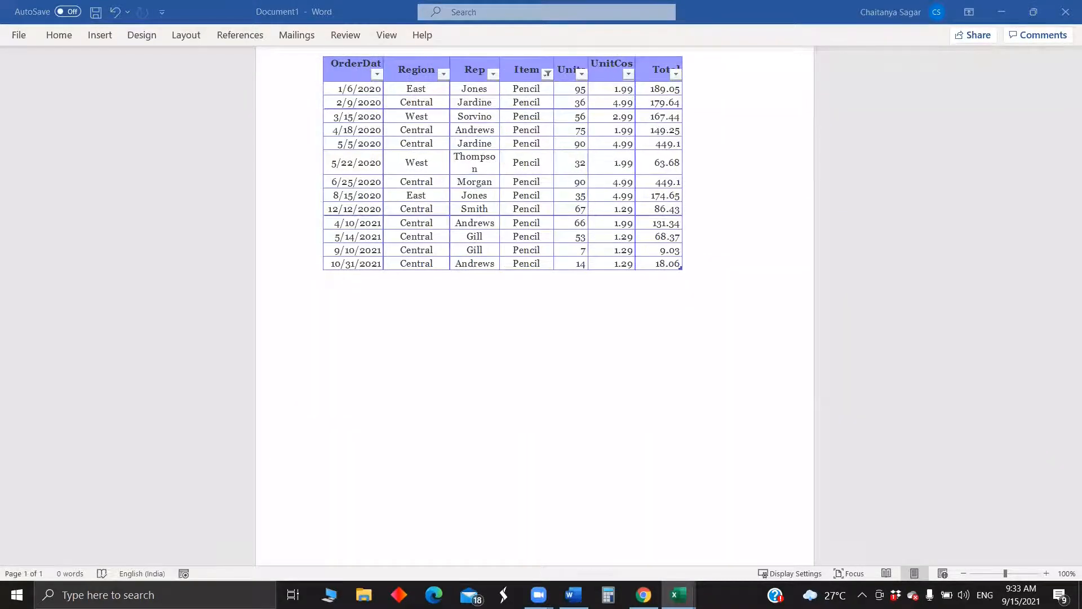
{"action": "double_click", "coordinate": [561, 229]}
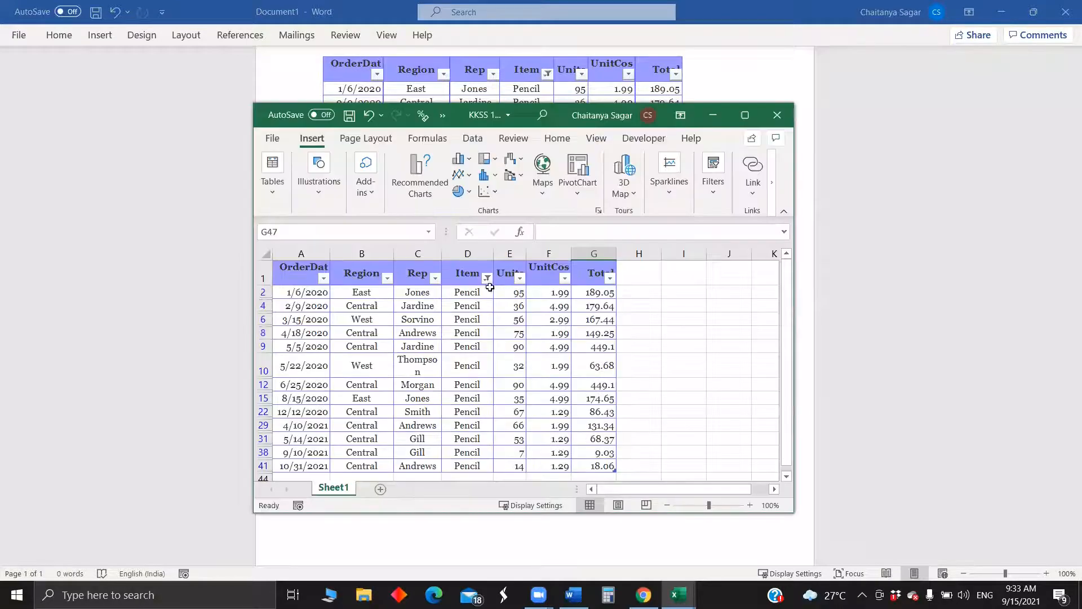
{"action": "left_click", "coordinate": [780, 115]}
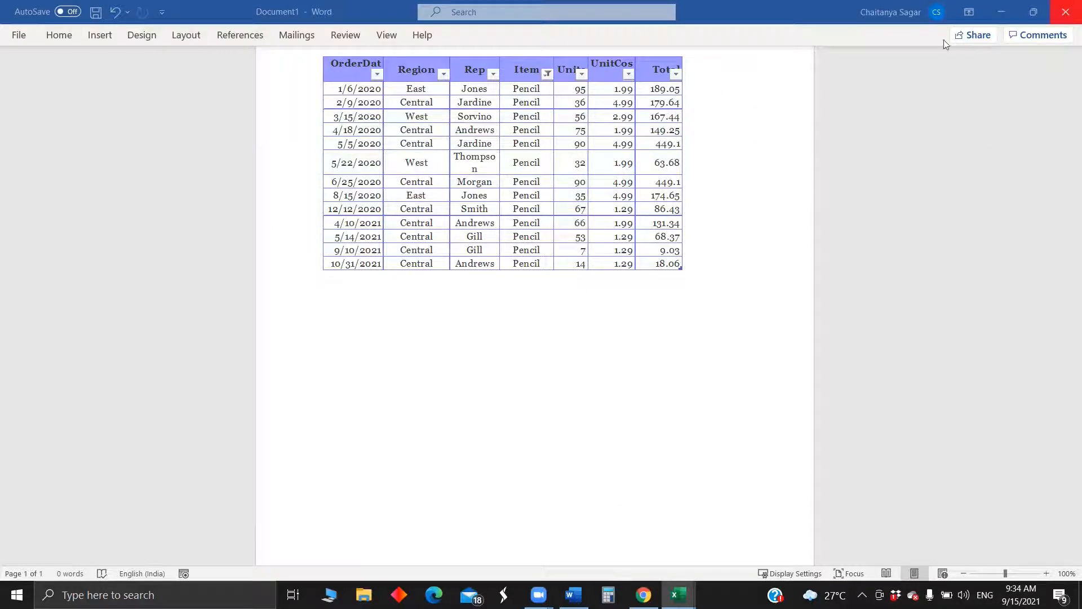
{"action": "left_click", "coordinate": [1065, 11]}
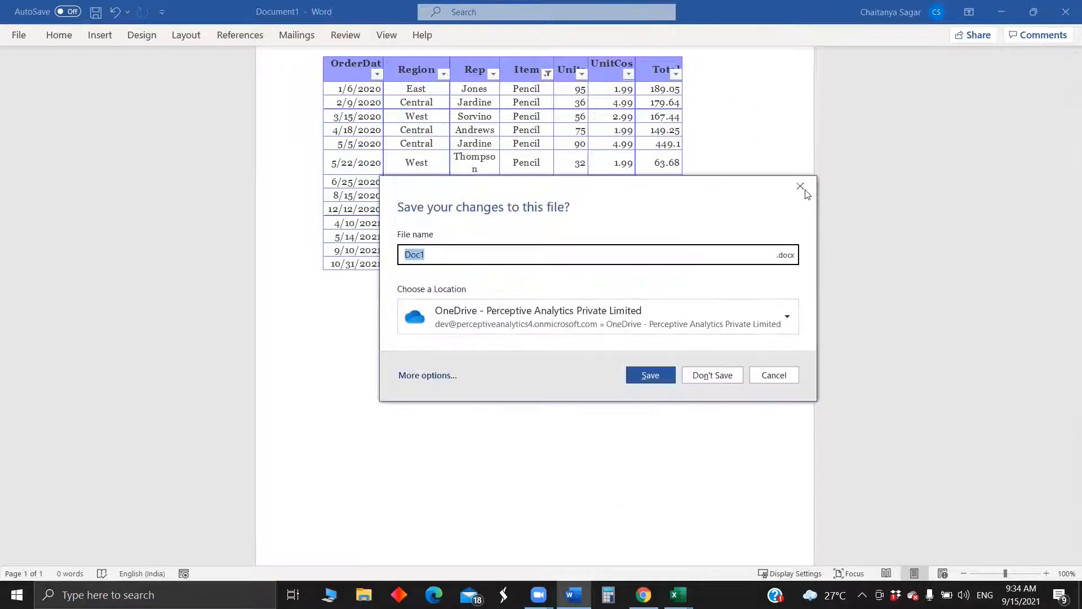
{"action": "left_click", "coordinate": [800, 186]}
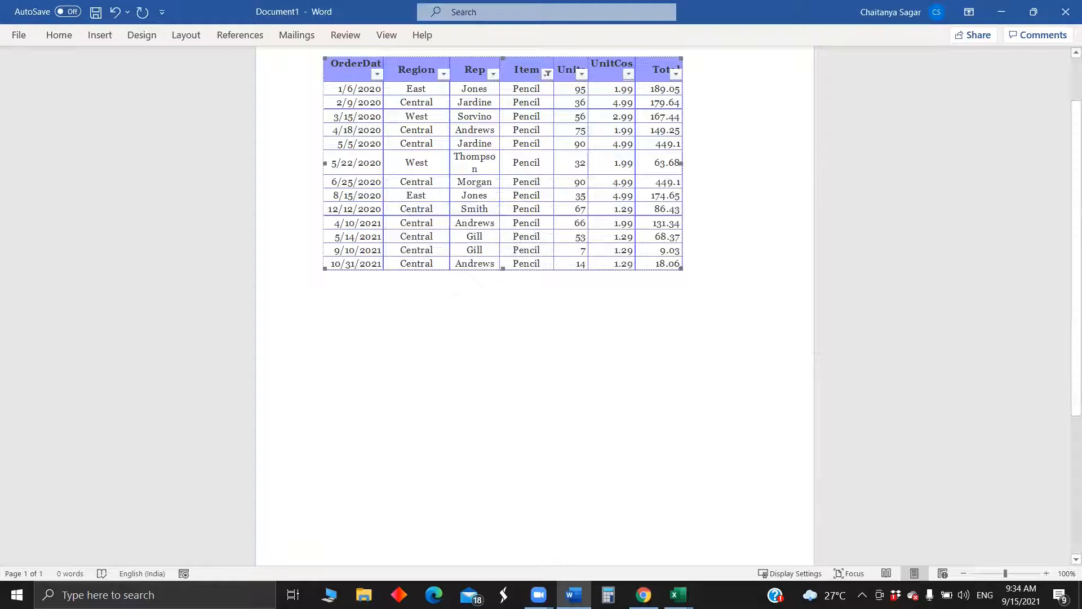
Switch to the blank Excel workbook Book4 and insert the Desktop file KKSS 15921.xlsx as an object created from file and linked to its source.
{"action": "left_click", "coordinate": [538, 595]}
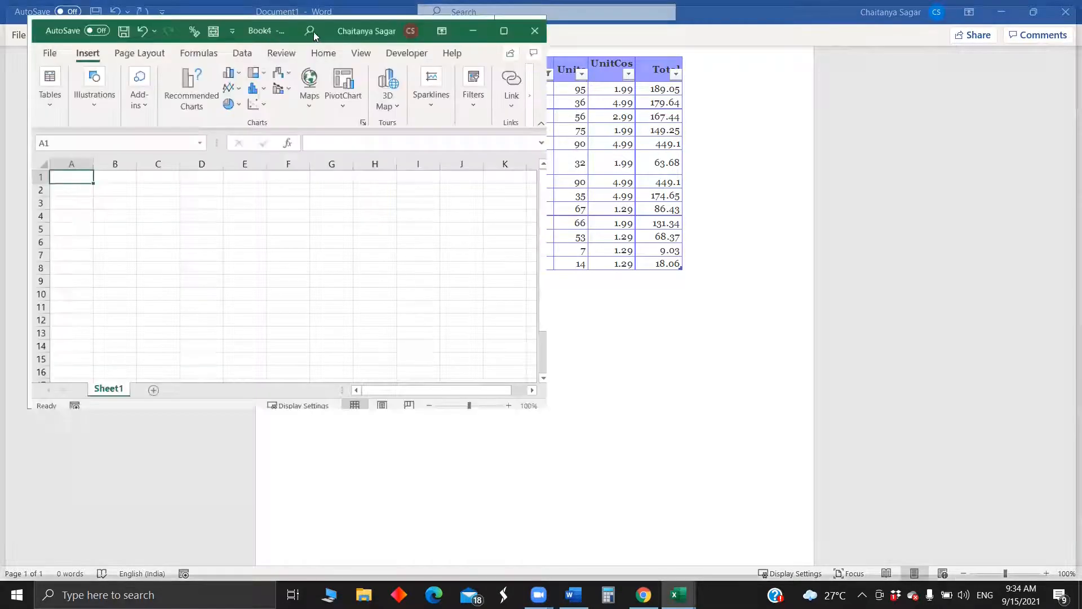
{"action": "double_click", "coordinate": [313, 33]}
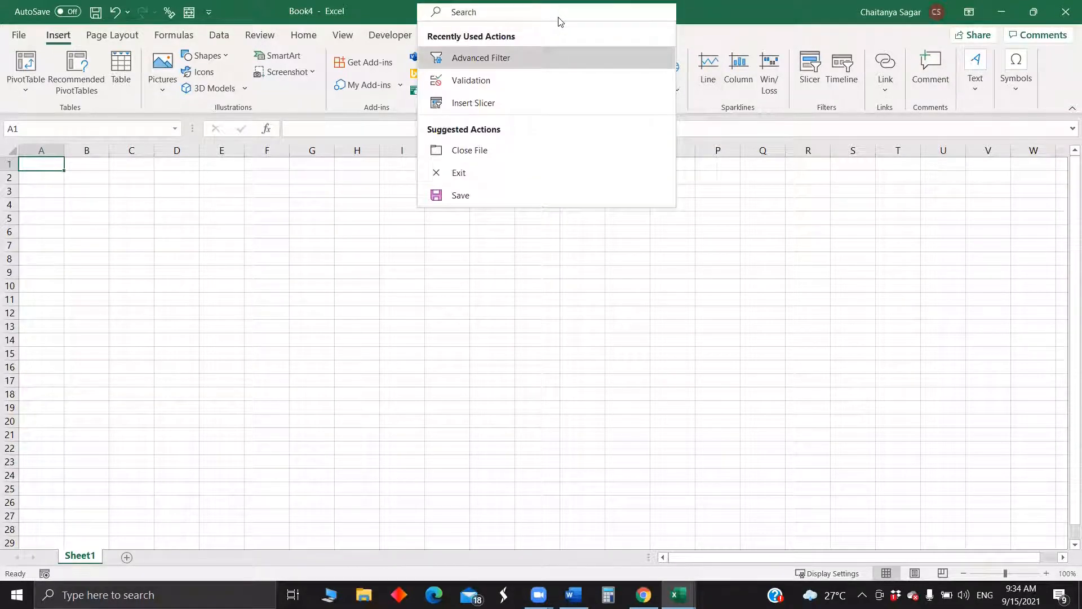
{"action": "type", "text": "obje"}
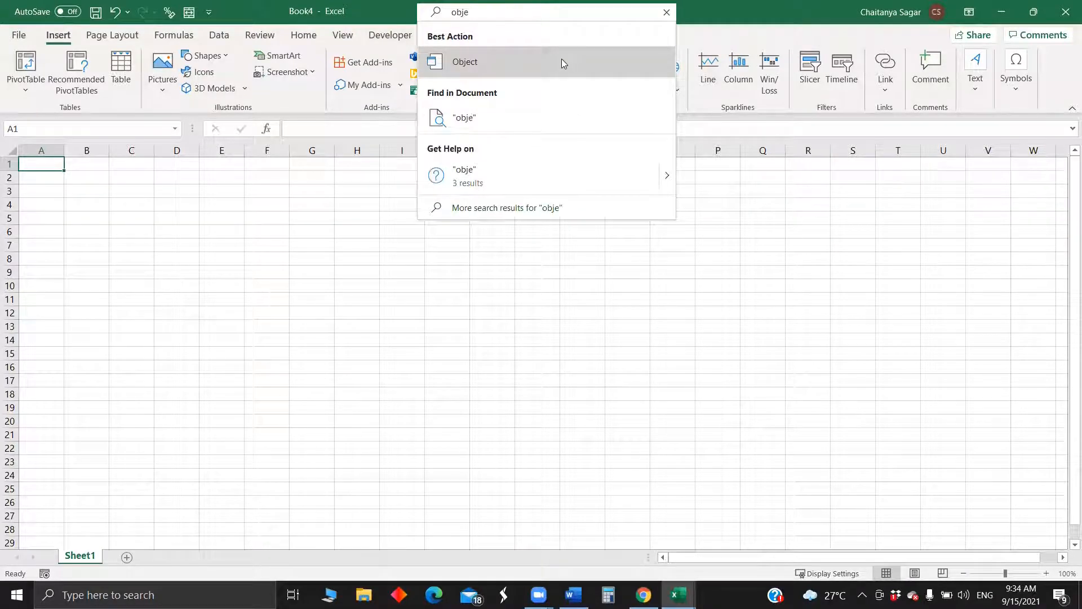
{"action": "left_click", "coordinate": [562, 62]}
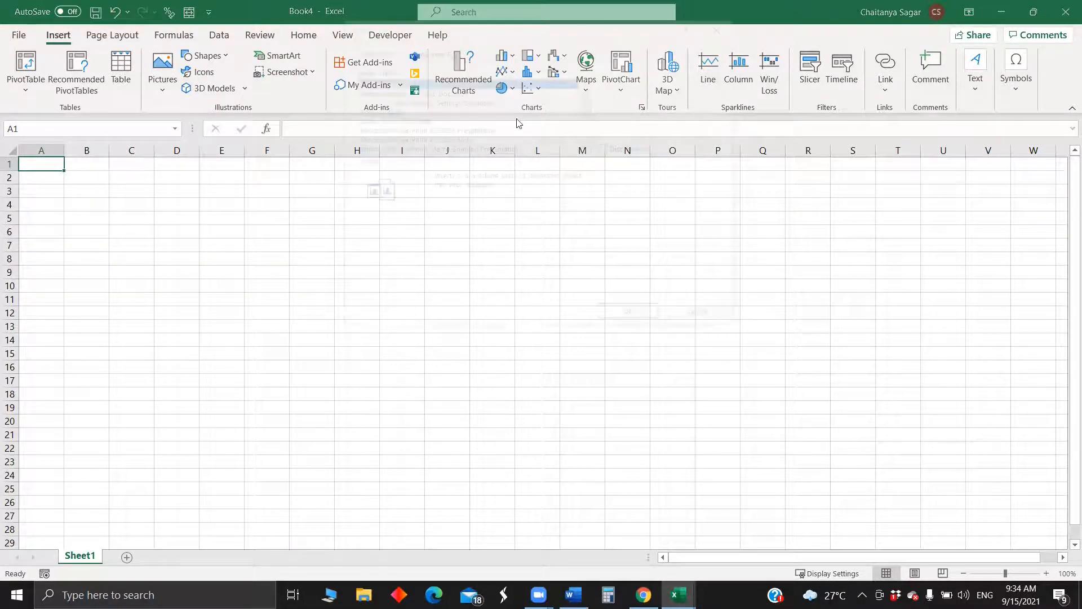
{"action": "left_click", "coordinate": [429, 49]}
{"action": "left_click", "coordinate": [620, 85]}
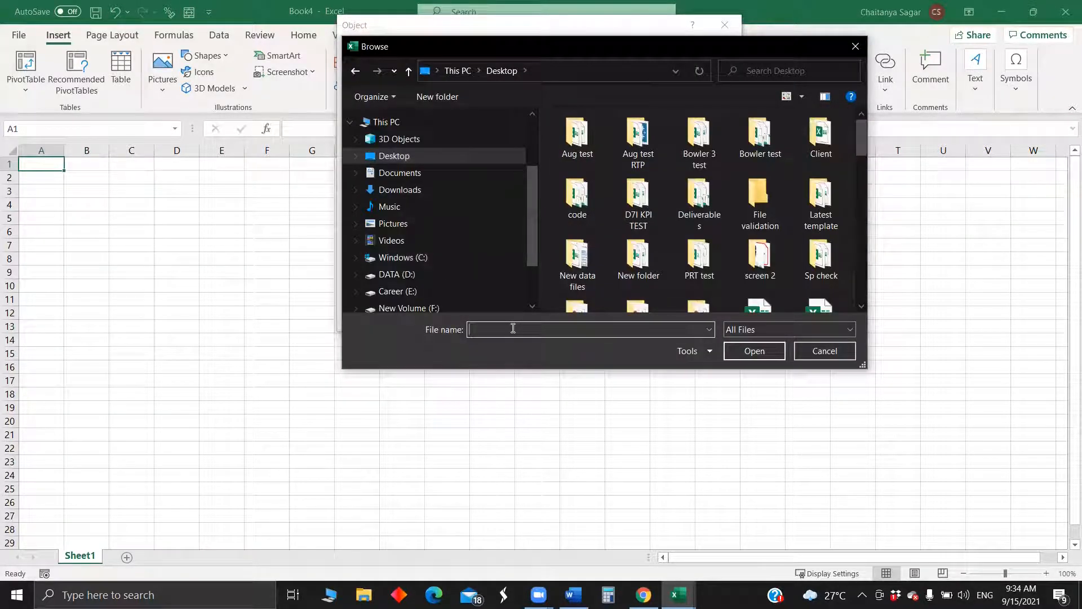
{"action": "type", "text": "KKS"}
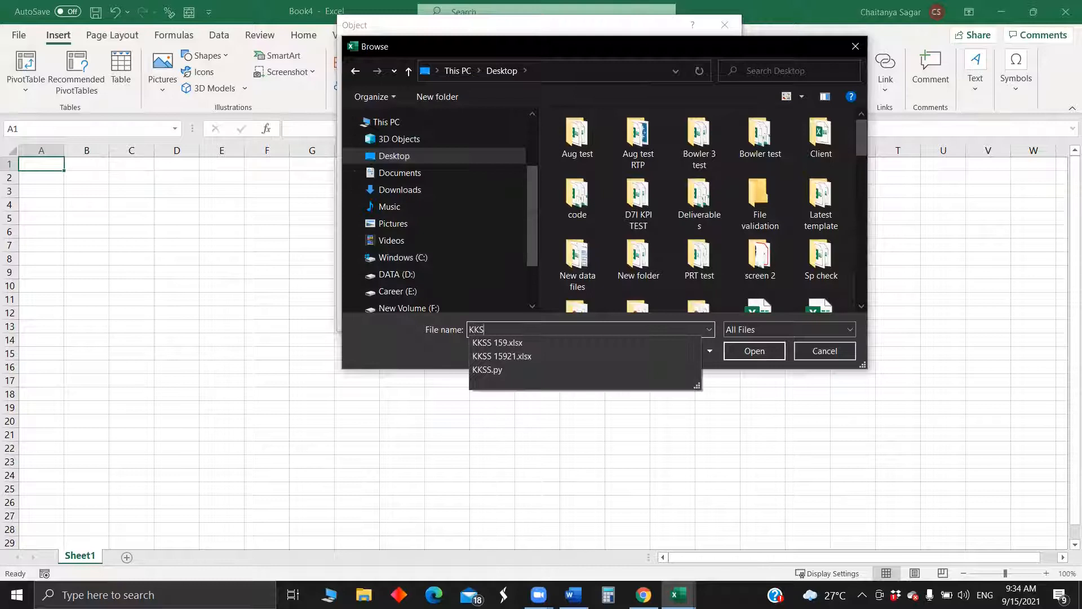
{"action": "left_click", "coordinate": [609, 356]}
{"action": "left_click", "coordinate": [743, 355]}
{"action": "left_click", "coordinate": [607, 136]}
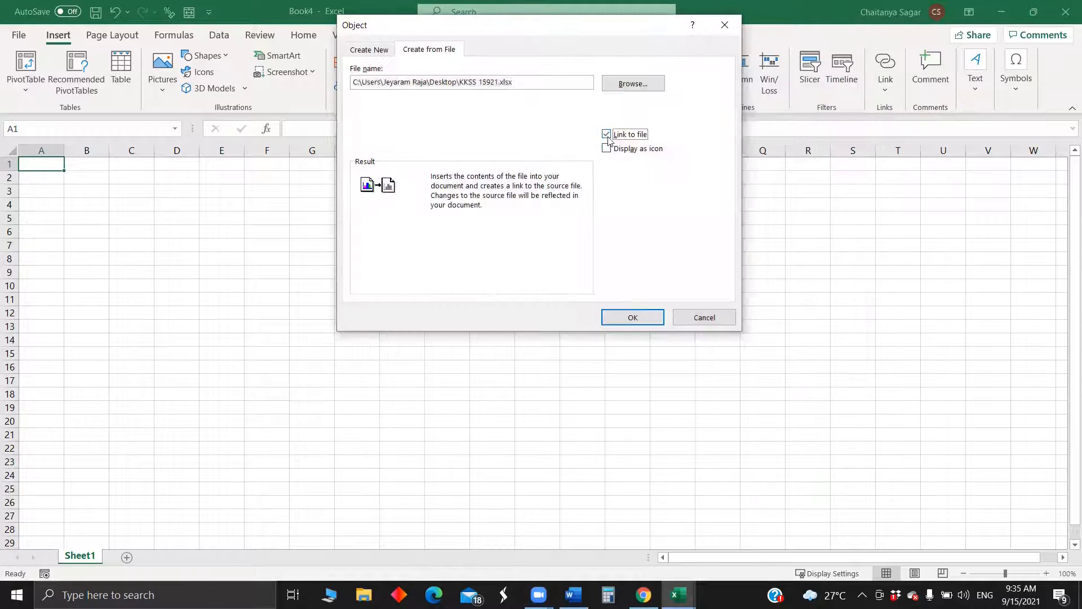
{"action": "left_click", "coordinate": [632, 316]}
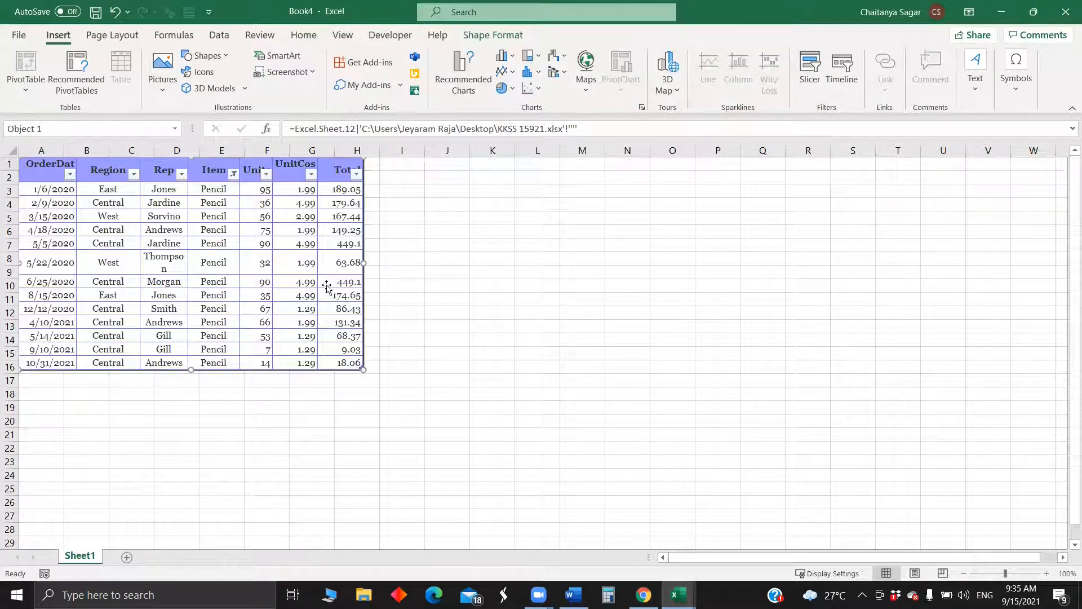
Open the source workbook from the linked object in Book4 to check the link, and close it again.
{"action": "double_click", "coordinate": [326, 287]}
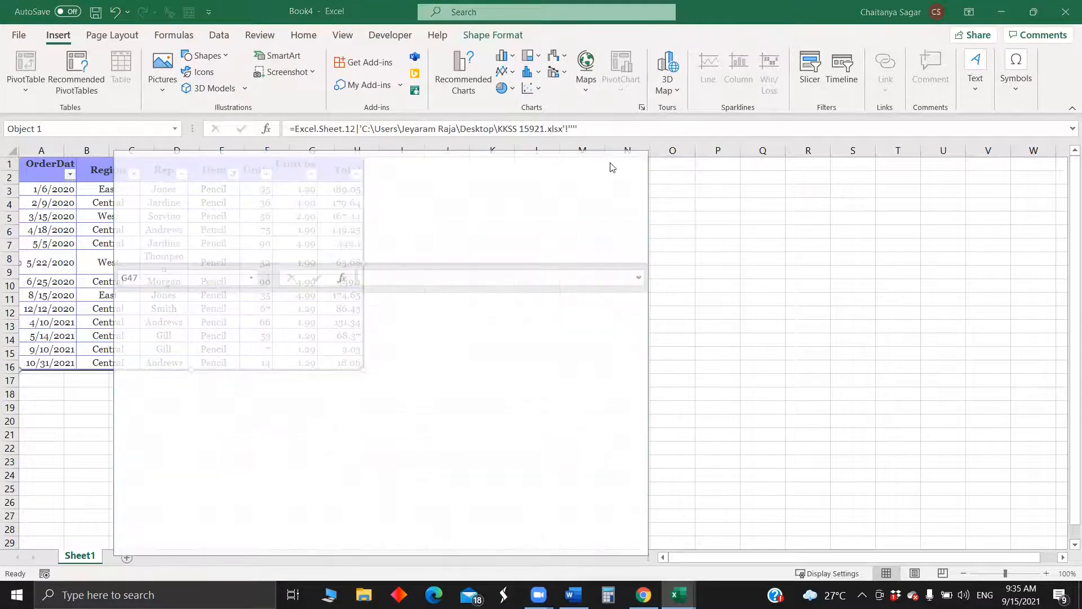
{"action": "left_click", "coordinate": [630, 156]}
{"action": "mouse_move", "coordinate": [179, 241]}
{"action": "left_mouse_down"}
{"action": "mouse_move", "coordinate": [339, 321]}
{"action": "mouse_move", "coordinate": [294, 284]}
{"action": "mouse_move", "coordinate": [161, 234]}
{"action": "left_mouse_up"}
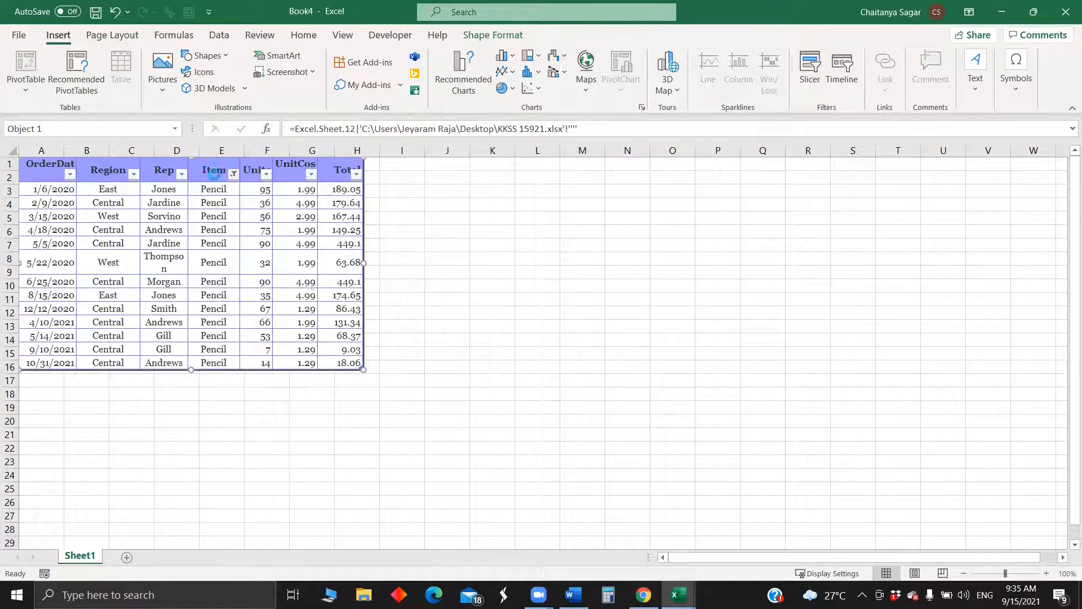
{"action": "double_click", "coordinate": [320, 354]}
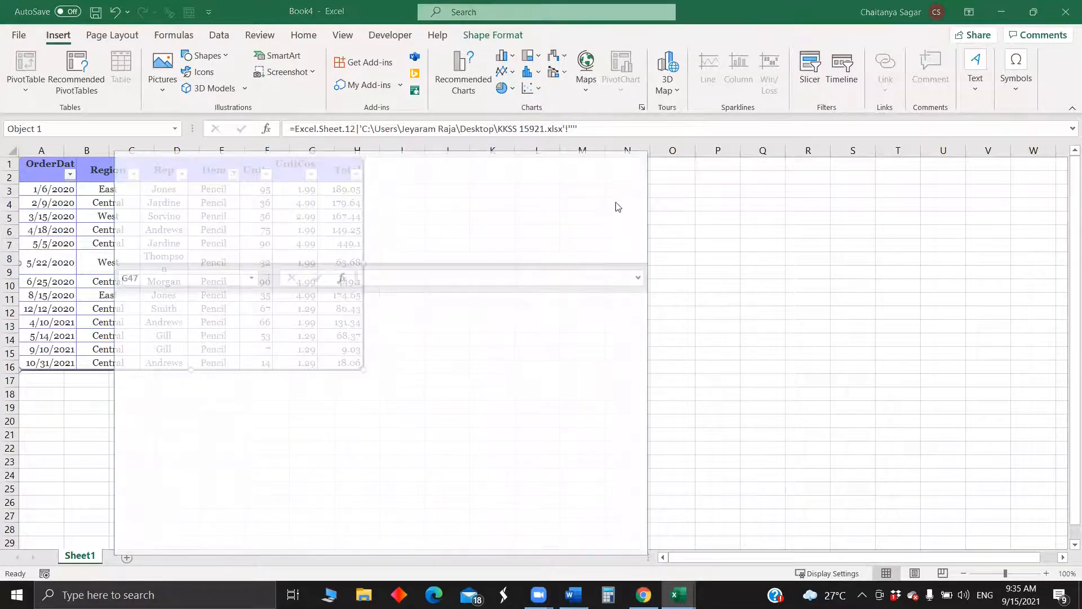
{"action": "left_click", "coordinate": [635, 161]}
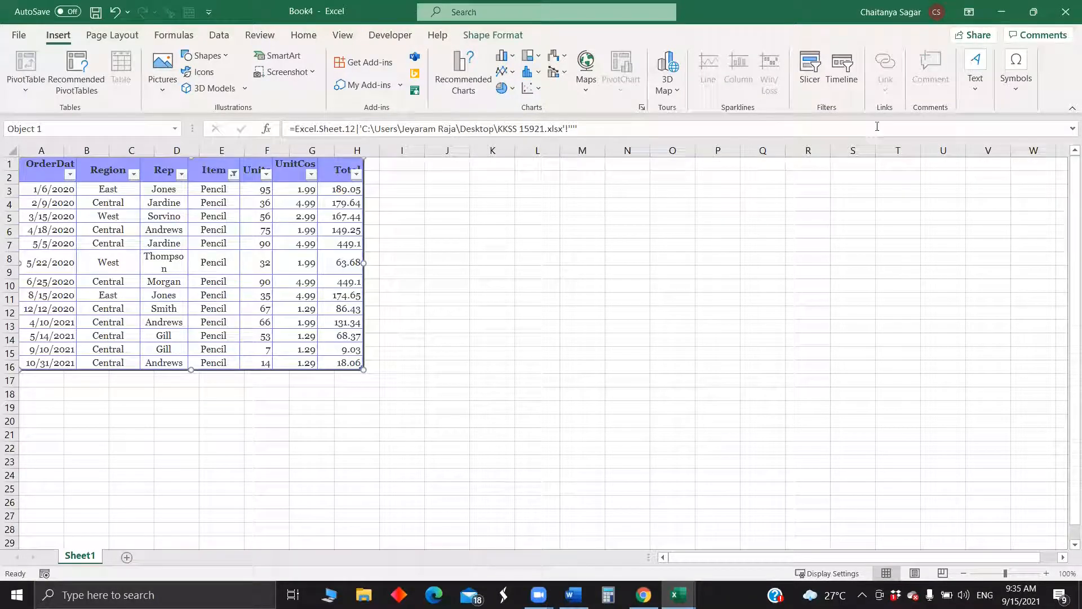
Close the Book4 workbook and the Word document without saving either of them.
{"action": "left_click", "coordinate": [1065, 12]}
{"action": "left_click", "coordinate": [714, 384]}
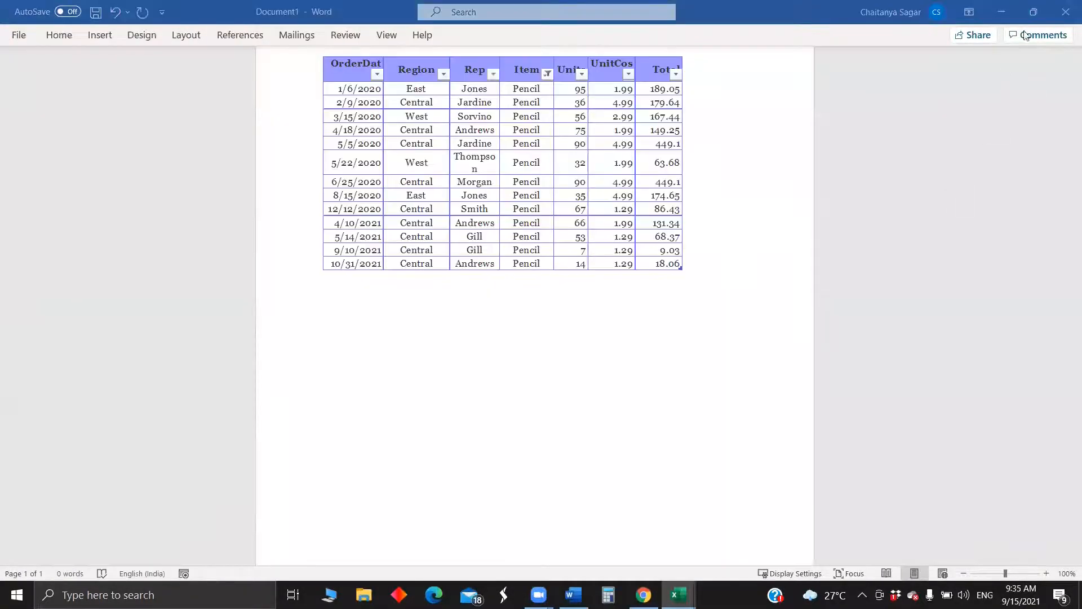
{"action": "left_click", "coordinate": [1065, 12]}
{"action": "left_click", "coordinate": [711, 377]}
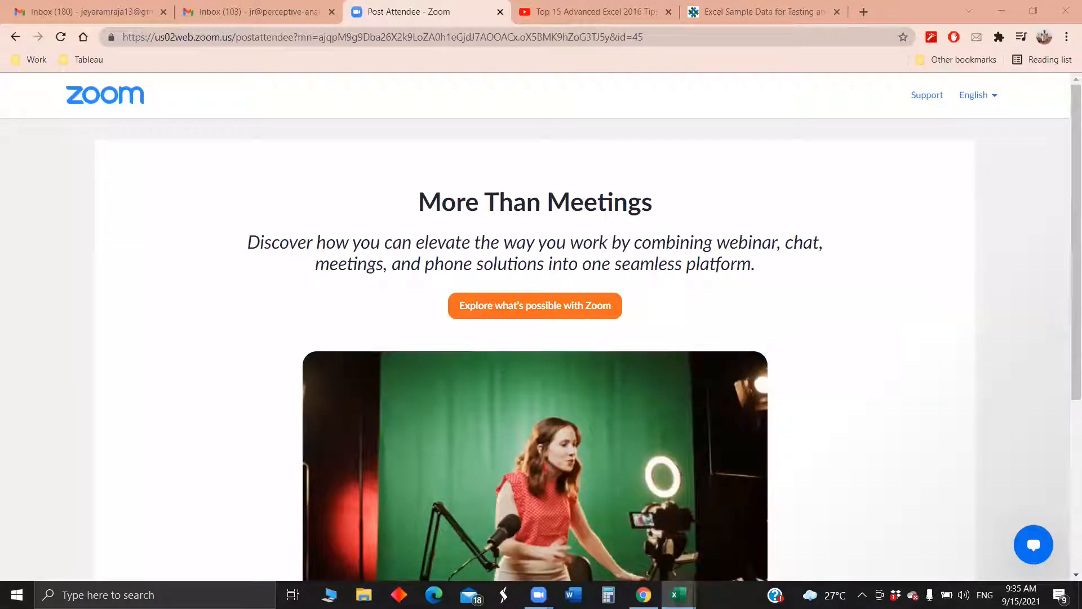
Bring up the Internal Fills_Aug_2021 and External Hires_Aug_2021 workbooks in Excel and examine the column headers in row 1.
{"action": "left_click", "coordinate": [689, 523]}
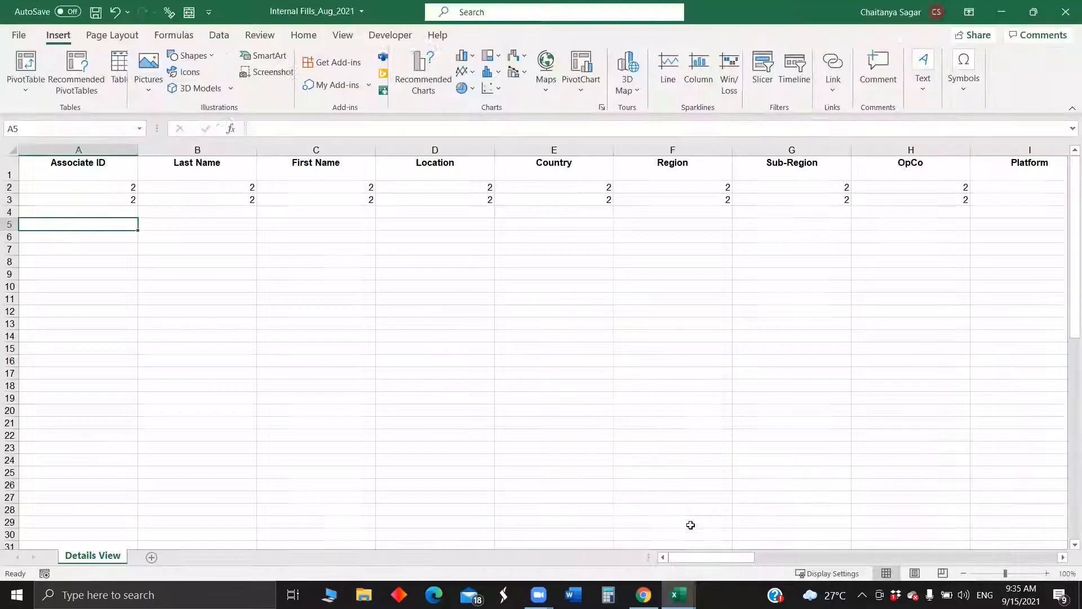
{"action": "left_click", "coordinate": [678, 594]}
{"action": "left_click", "coordinate": [826, 532]}
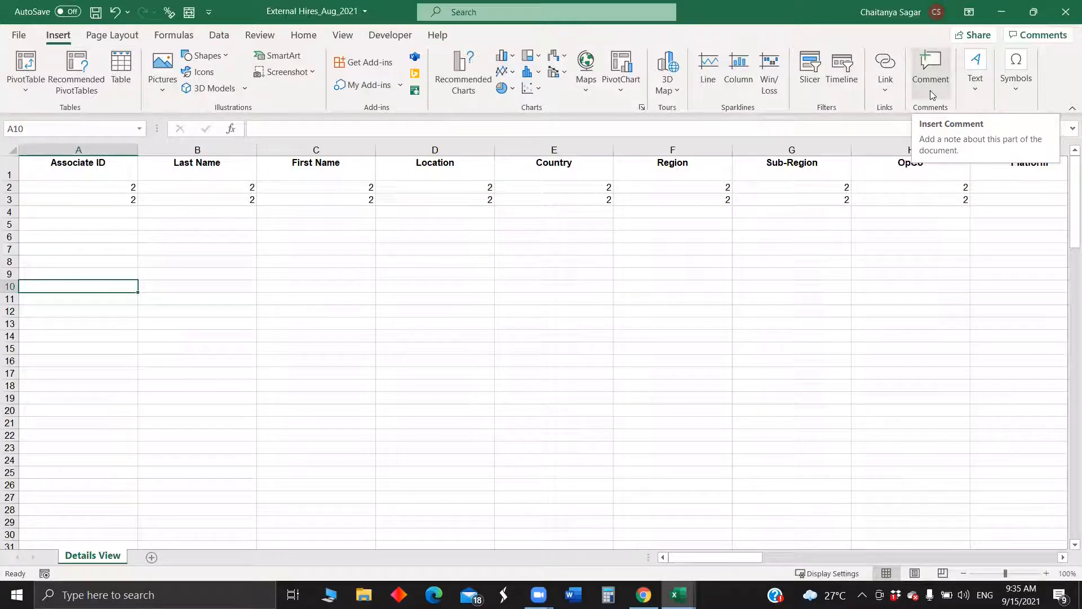
{"action": "left_click", "coordinate": [116, 171]}
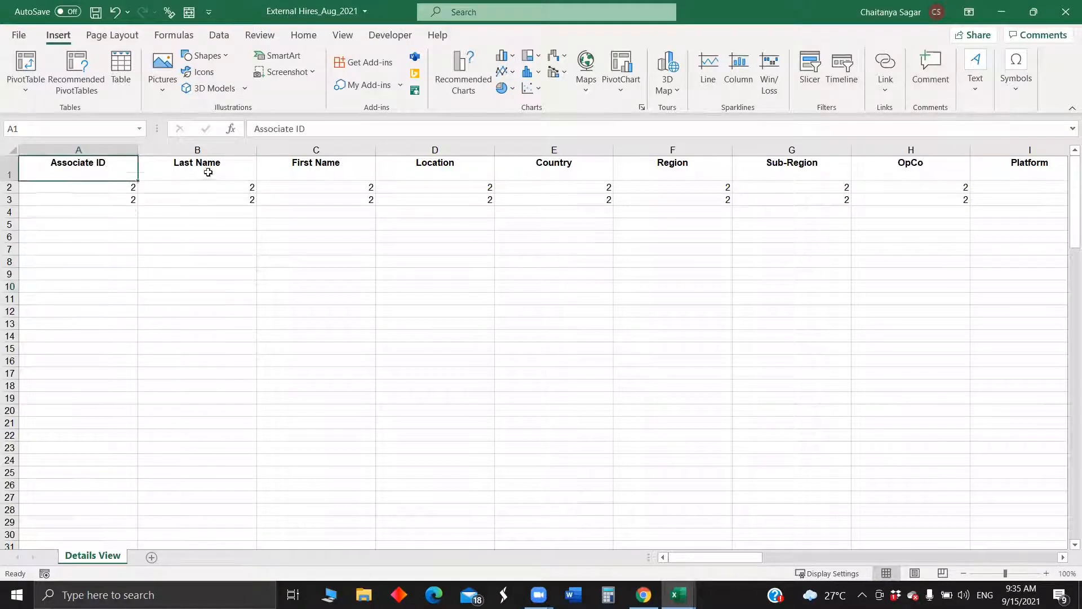
{"action": "left_click", "coordinate": [208, 172]}
{"action": "left_click", "coordinate": [327, 170]}
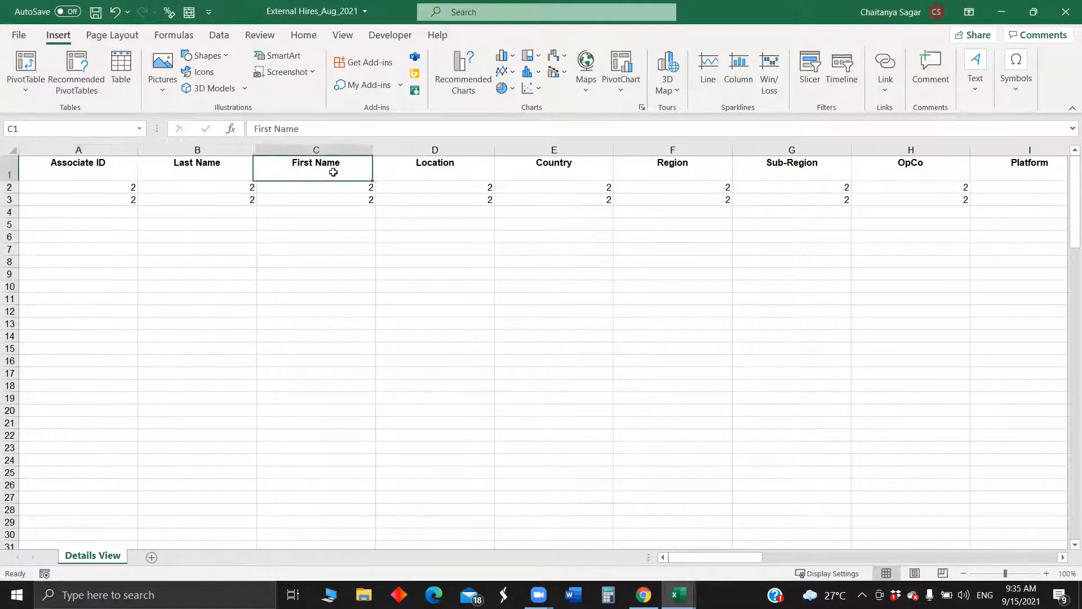
Copy the whole header row A1:AJ1 from External Hires_Aug_2021 and paste it into Internal Fills_Aug_2021 starting at cell A15.
{"action": "left_click", "coordinate": [97, 163]}
{"action": "key", "text": "ctrl+shift+Right"}
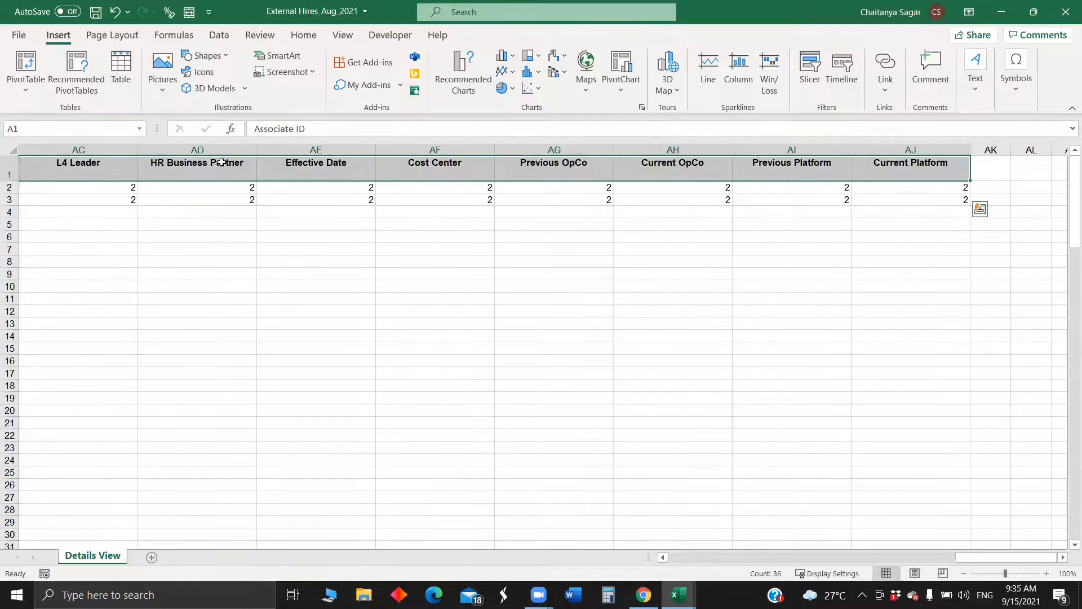
{"action": "key", "text": "ctrl+c"}
{"action": "left_click", "coordinate": [995, 15]}
{"action": "left_click", "coordinate": [97, 352]}
{"action": "key", "text": "ctrl+v"}
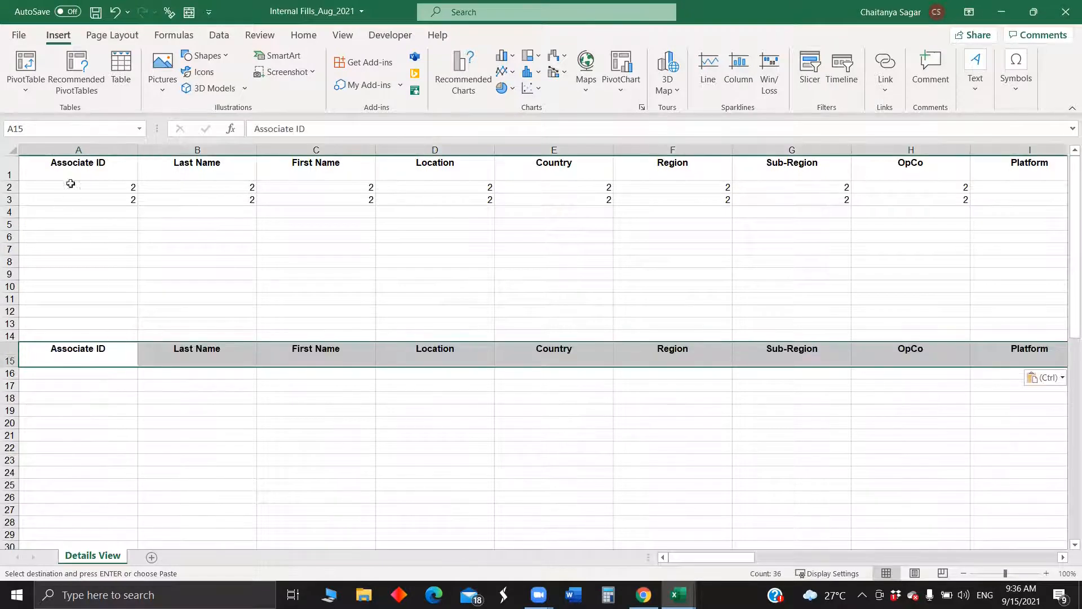
Copy the header row A1:AJ1 of Internal Fills_Aug_2021 and paste it beneath the other pasted headers, starting at cell A16.
{"action": "left_click", "coordinate": [77, 165]}
{"action": "key", "text": "ctrl+shift+Right"}
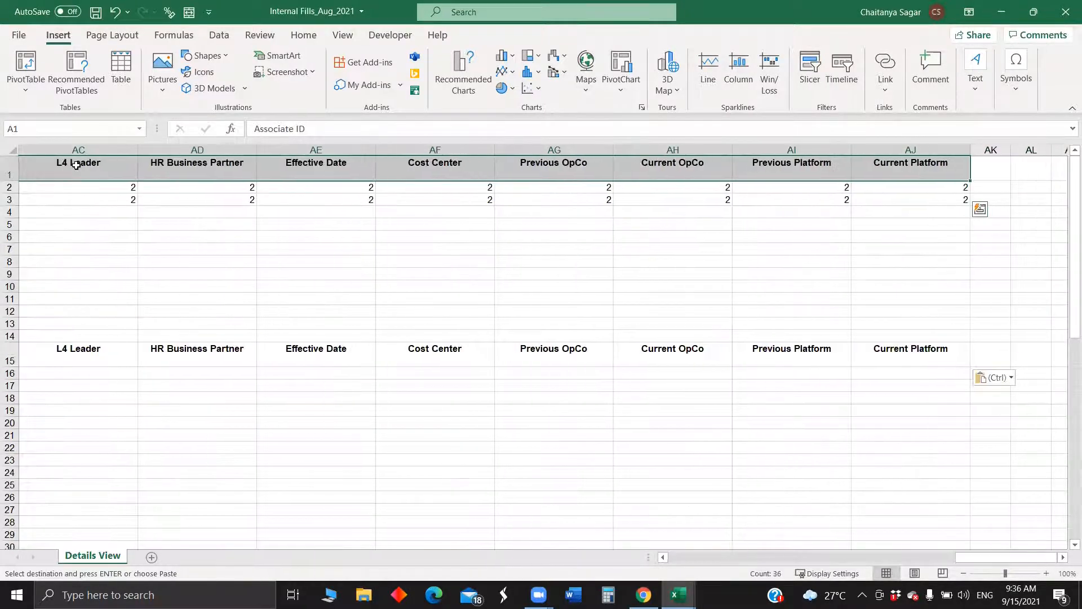
{"action": "left_click", "coordinate": [73, 370]}
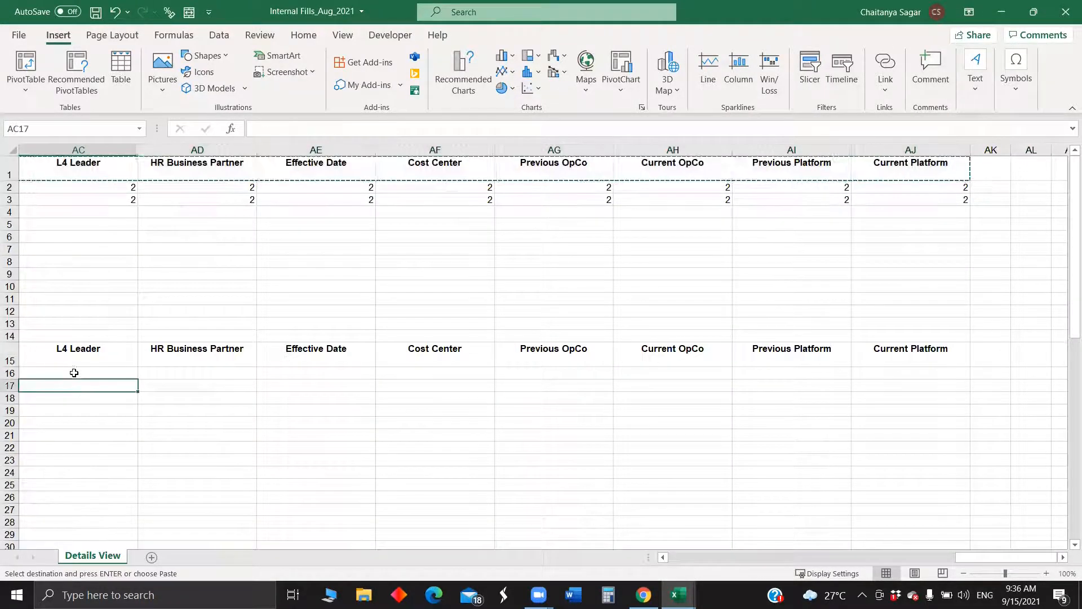
{"action": "key", "text": "ctrl+Left"}
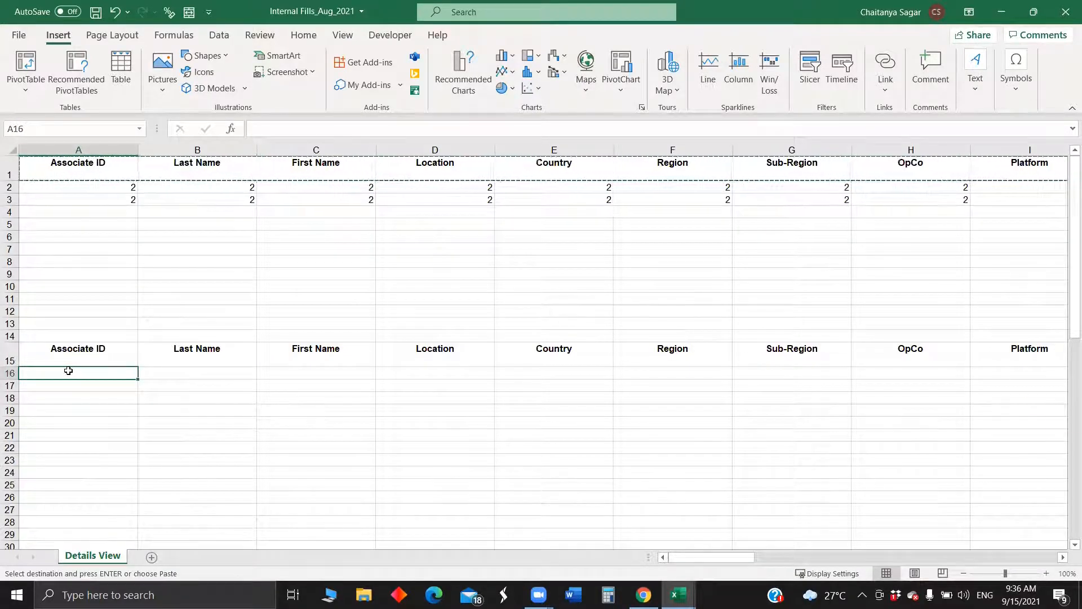
{"action": "key", "text": "ctrl+v"}
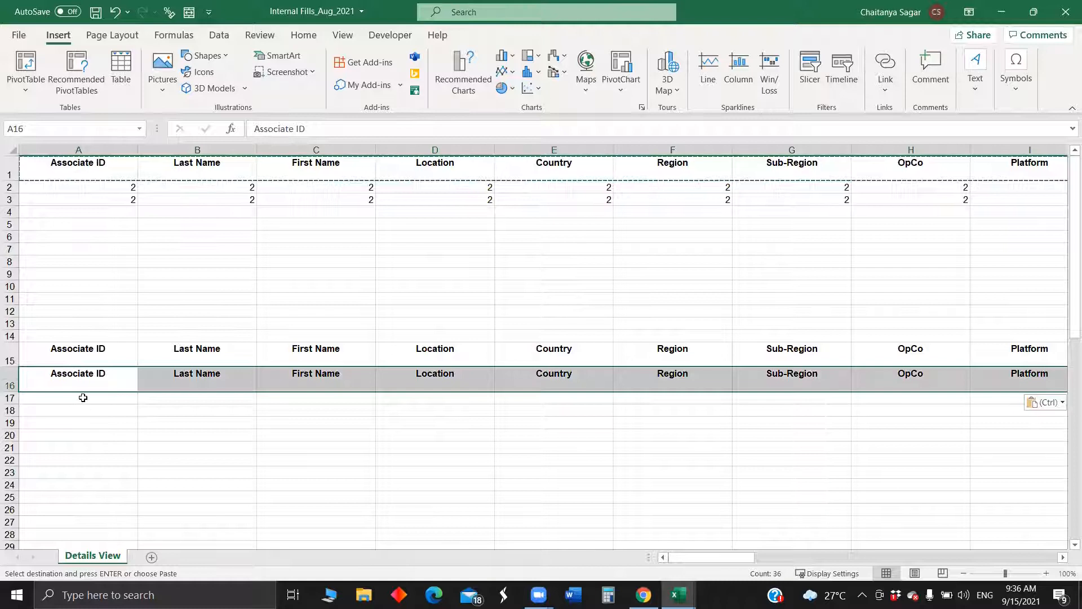
Enter =IF(A15=A16,1,0) in cell A17 and fill the formula across row 17 to column AJ.
{"action": "left_click", "coordinate": [77, 396]}
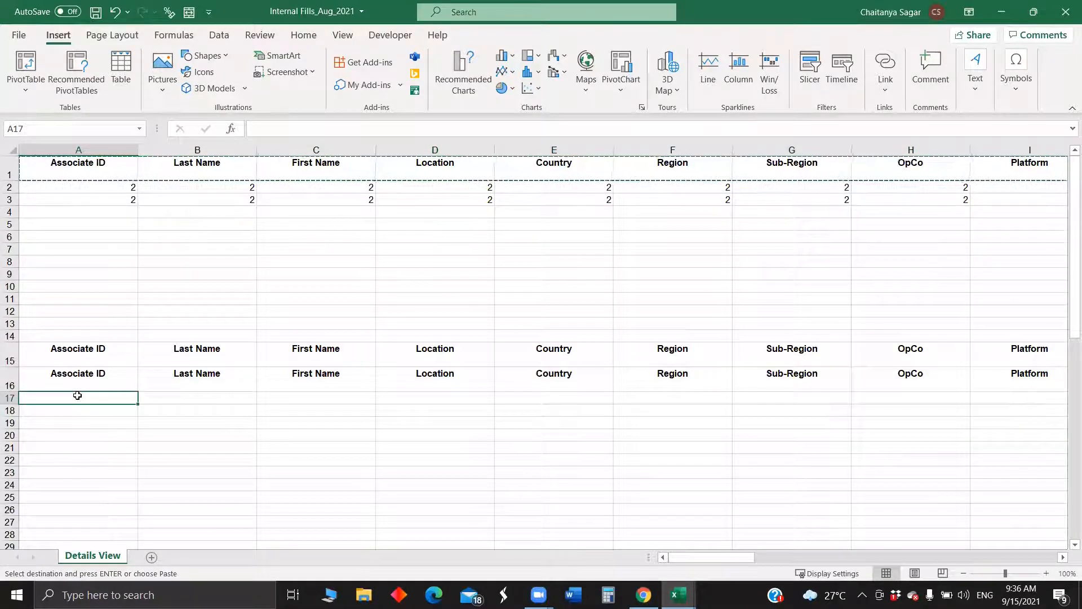
{"action": "type", "text": "=if("}
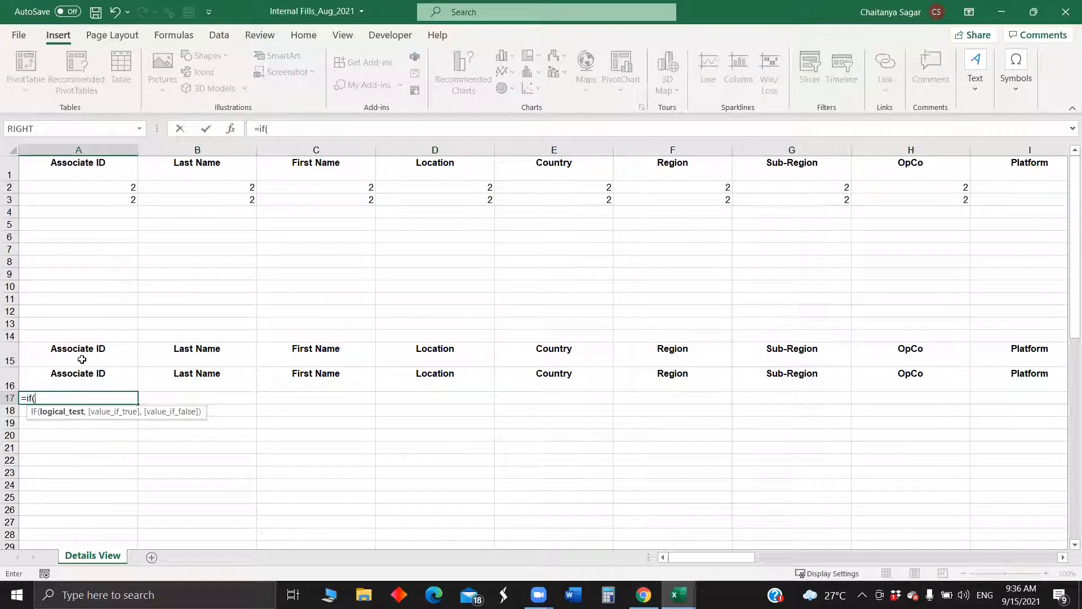
{"action": "left_click", "coordinate": [81, 359]}
{"action": "type", "text": "="}
{"action": "left_click", "coordinate": [76, 376]}
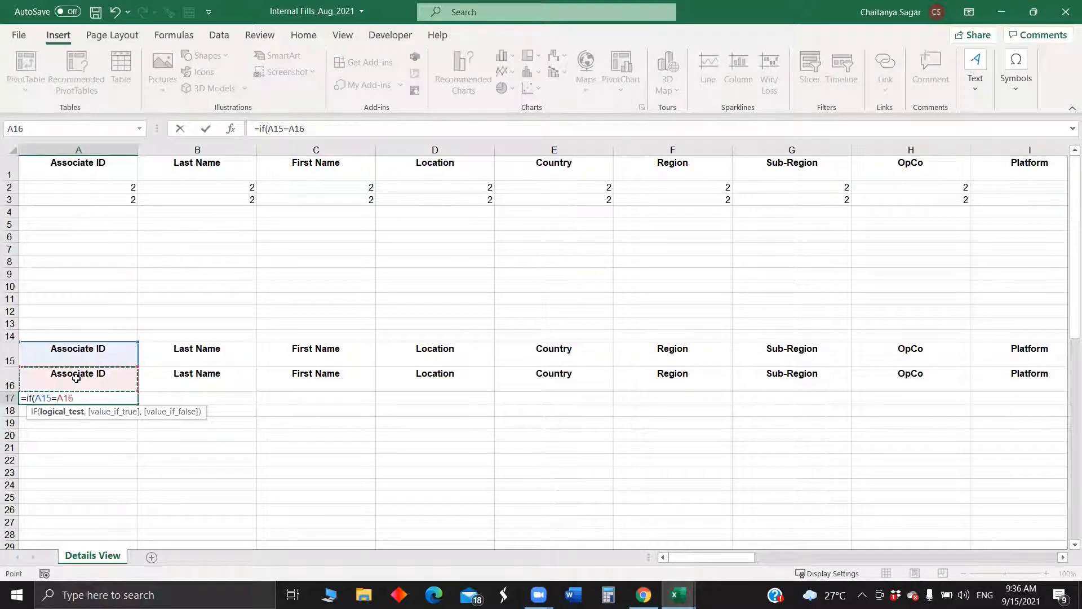
{"action": "type", "text": ",1,0"}
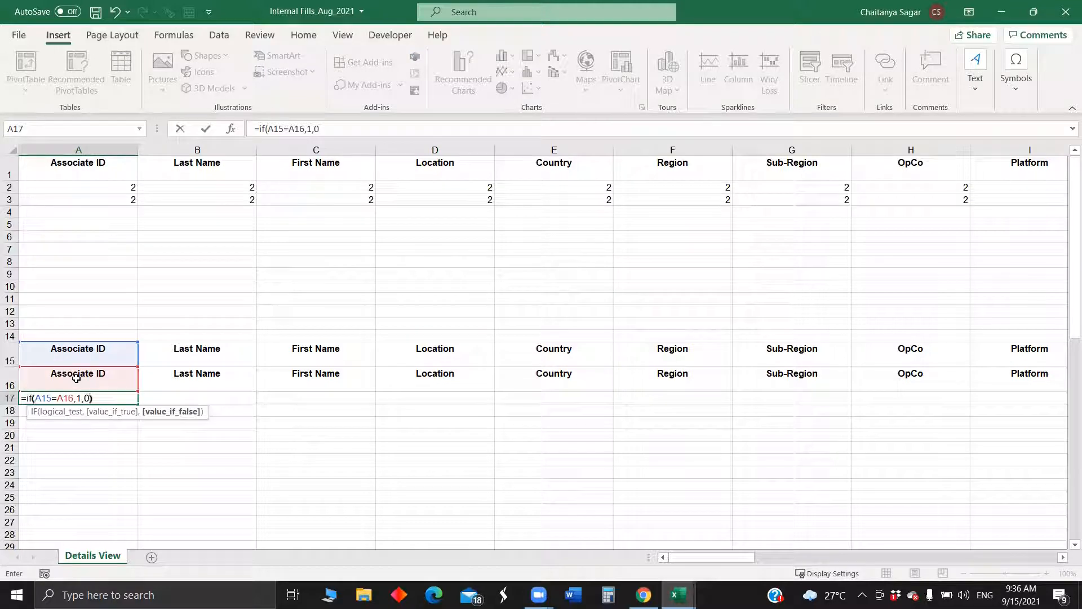
{"action": "key", "text": "Return"}
{"action": "left_click", "coordinate": [109, 396]}
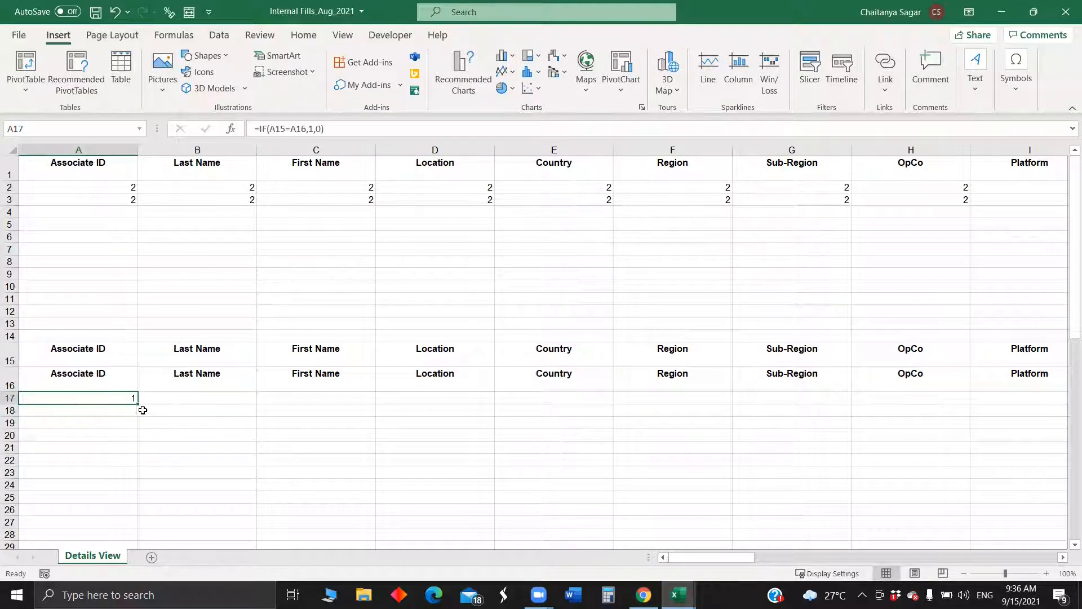
{"action": "left_click_drag", "start_coordinate": [138, 404], "coordinate": [935, 420]}
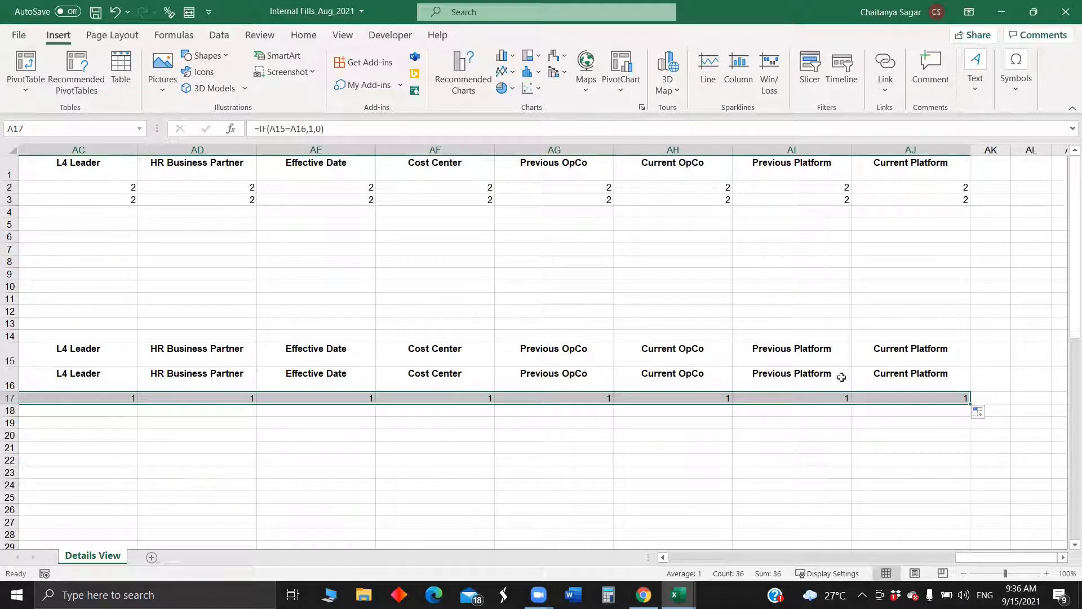
Clear the pasted header rows and the comparison formulas in rows 15 to 17, from column A through AJ.
{"action": "left_click", "coordinate": [374, 346]}
{"action": "key", "text": "Left"}
{"action": "key", "text": "Left"}
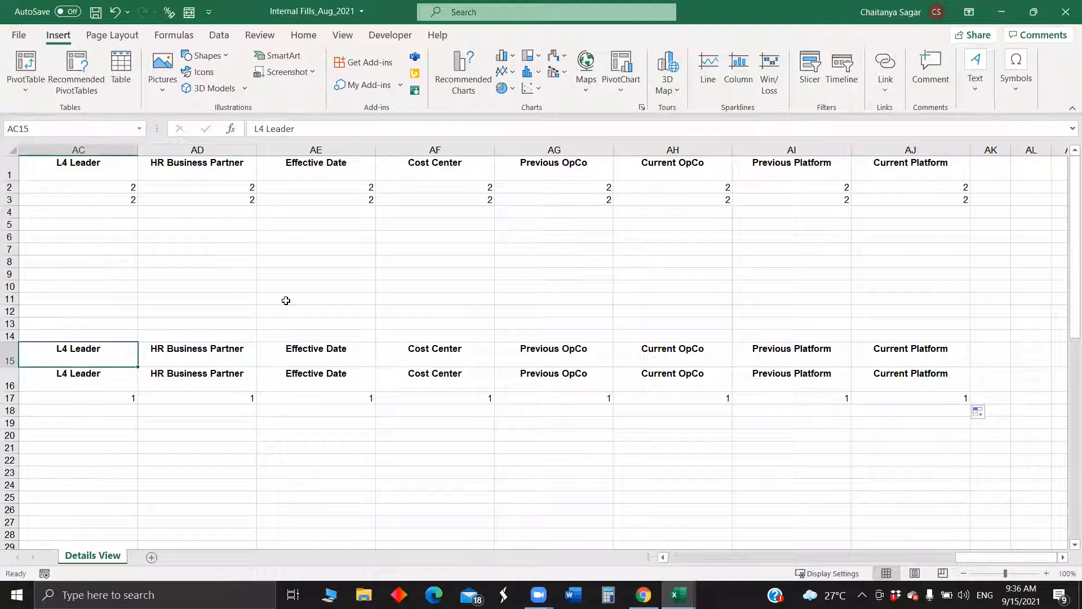
{"action": "key", "text": "Left"}
{"action": "key", "text": "Left"}
{"action": "key", "text": "Left"}
{"action": "key", "text": "Left"}
{"action": "key", "text": "Left"}
{"action": "key", "text": "Left"}
{"action": "key", "text": "Left"}
{"action": "key", "text": "Left"}
{"action": "key", "text": "Left"}
{"action": "key", "text": "Left"}
{"action": "key", "text": "Left"}
{"action": "key", "text": "Left"}
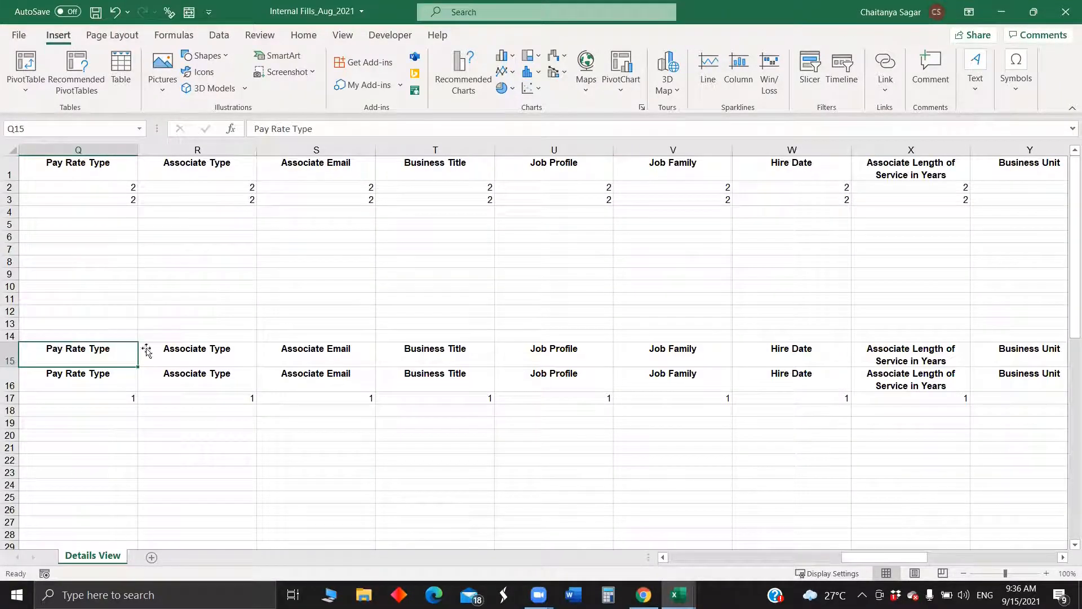
{"action": "key", "text": "ctrl+shift+End"}
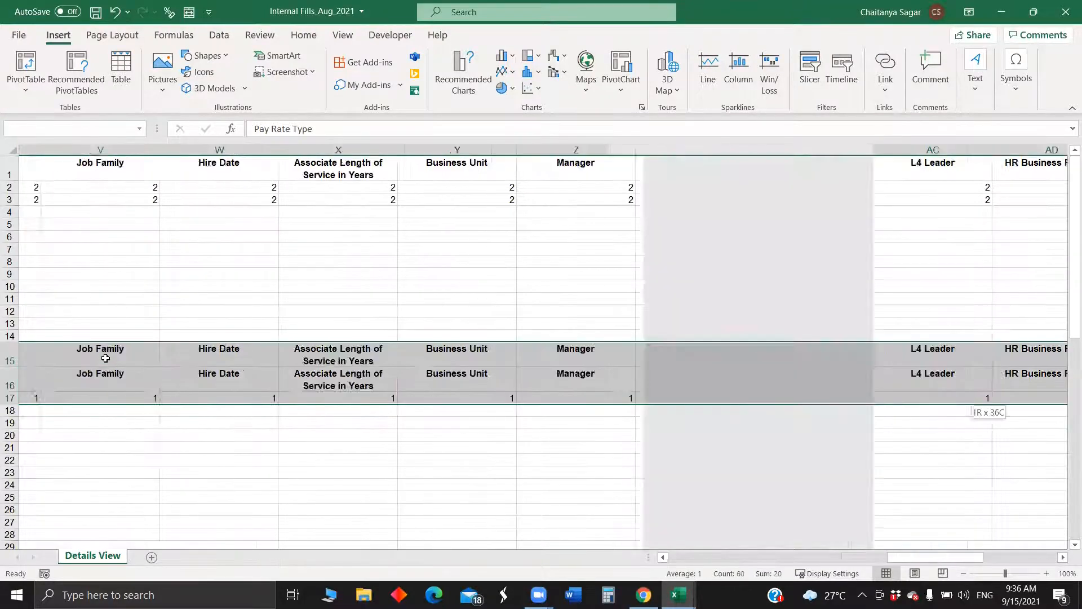
{"action": "key", "text": "Delete"}
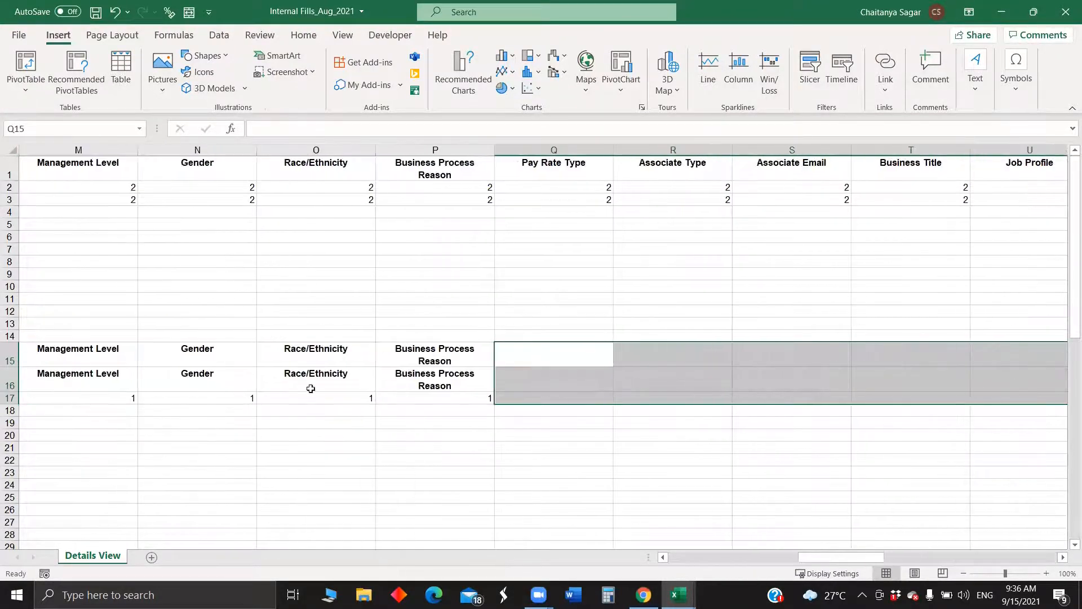
{"action": "left_click", "coordinate": [427, 349]}
{"action": "key", "text": "ctrl+shift+Down"}
{"action": "key", "text": "ctrl+shift+Left"}
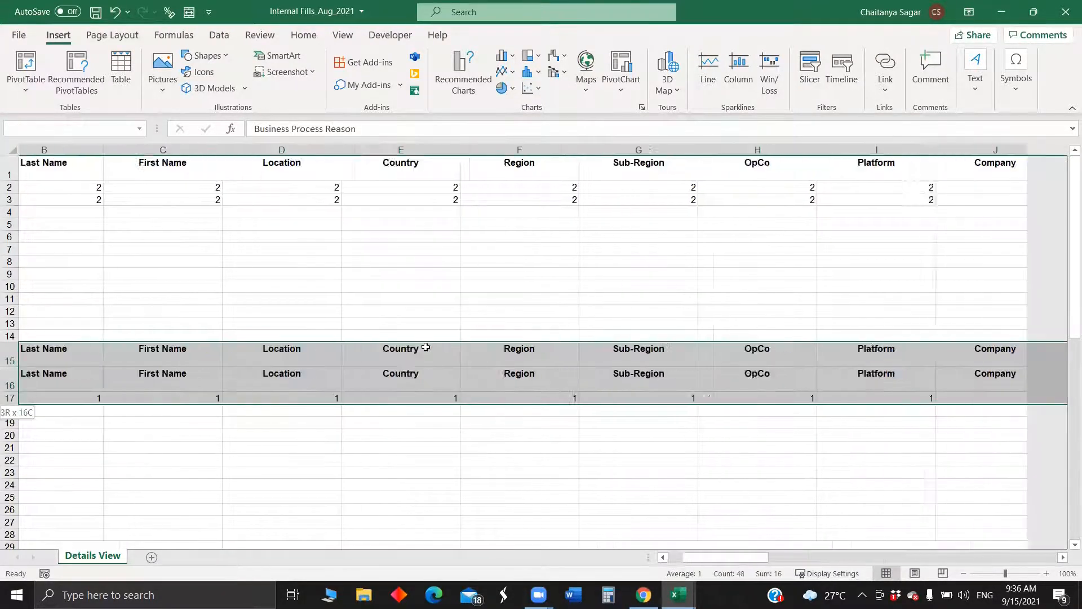
{"action": "key", "text": "Delete"}
Copy the whole header row A1:AJ1 on the Details View sheet.
{"action": "left_click", "coordinate": [318, 166]}
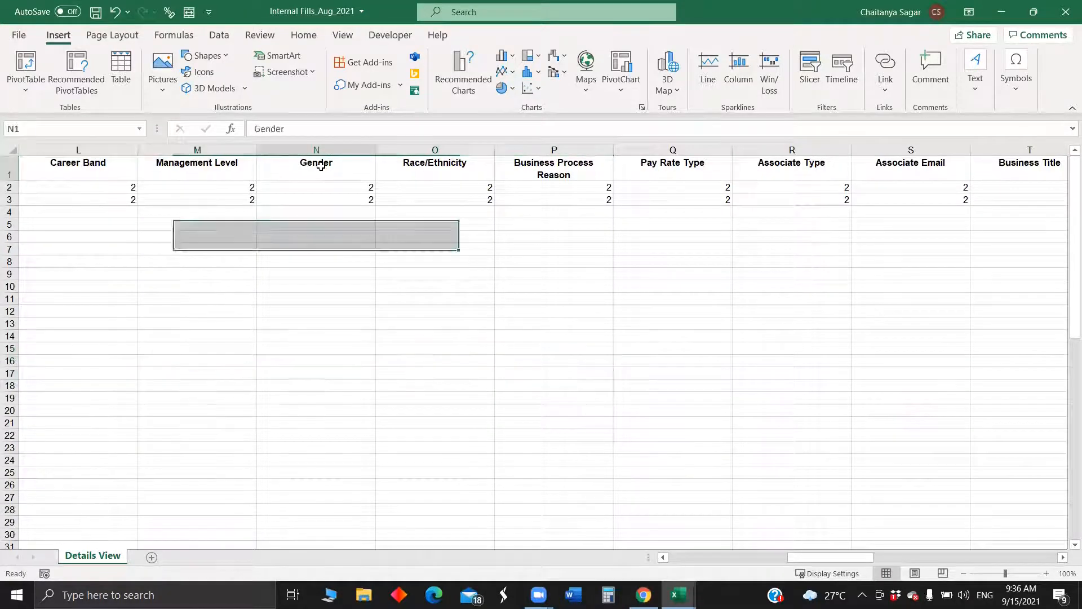
{"action": "key", "text": "Left"}
{"action": "key", "text": "Left"}
{"action": "key", "text": "Left"}
{"action": "key", "text": "Left"}
{"action": "key", "text": "Left"}
{"action": "key", "text": "Left"}
{"action": "key", "text": "Left"}
{"action": "key", "text": "Left"}
{"action": "key", "text": "Left"}
{"action": "key", "text": "Left"}
{"action": "key", "text": "Left"}
{"action": "key", "text": "Left"}
{"action": "key", "text": "Left"}
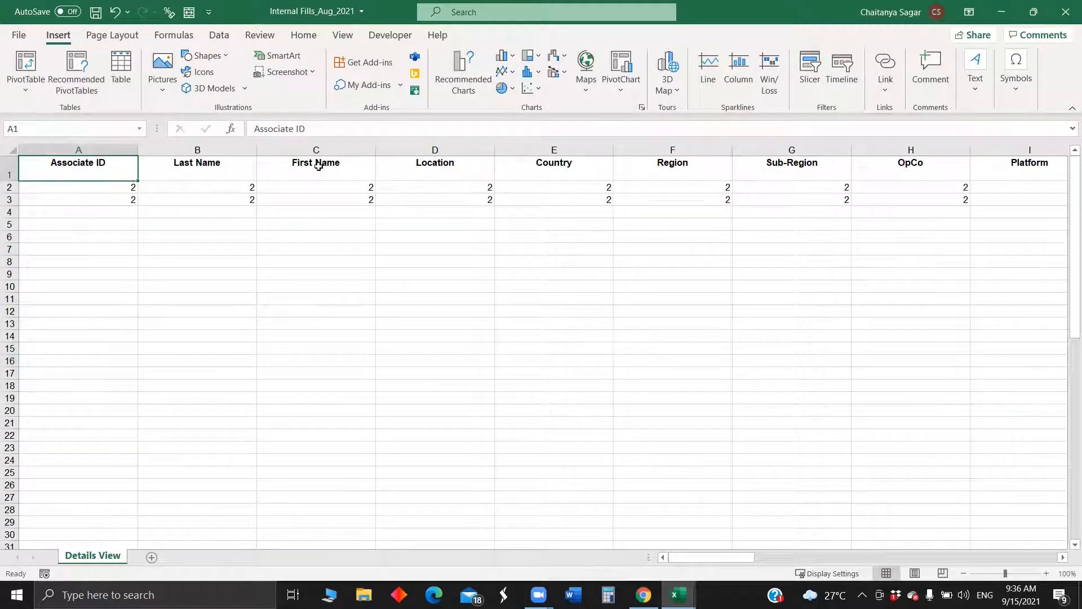
{"action": "key", "text": "shift+Right"}
{"action": "key", "text": "ctrl+q"}
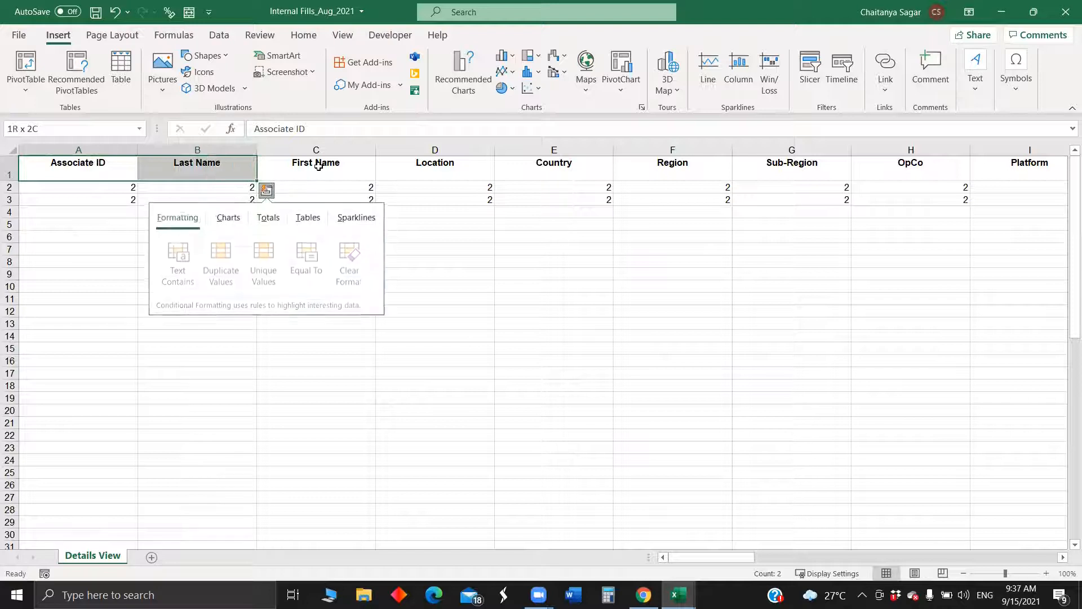
{"action": "left_click", "coordinate": [403, 299]}
{"action": "left_click", "coordinate": [97, 165]}
{"action": "key", "text": "shift+Right"}
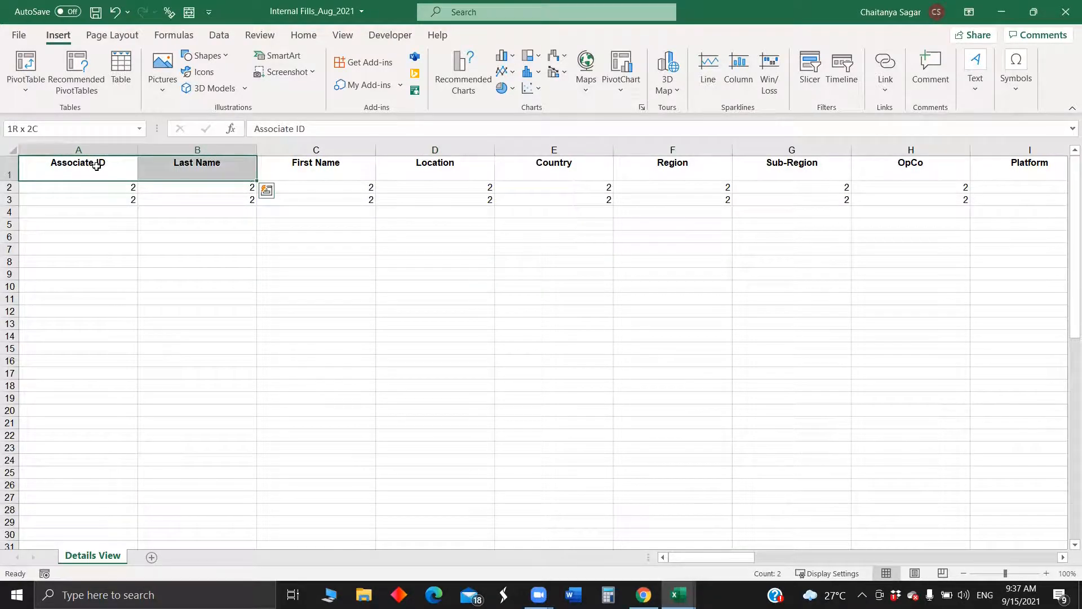
{"action": "key", "text": "ctrl+shift+Right"}
{"action": "key", "text": "ctrl+c"}
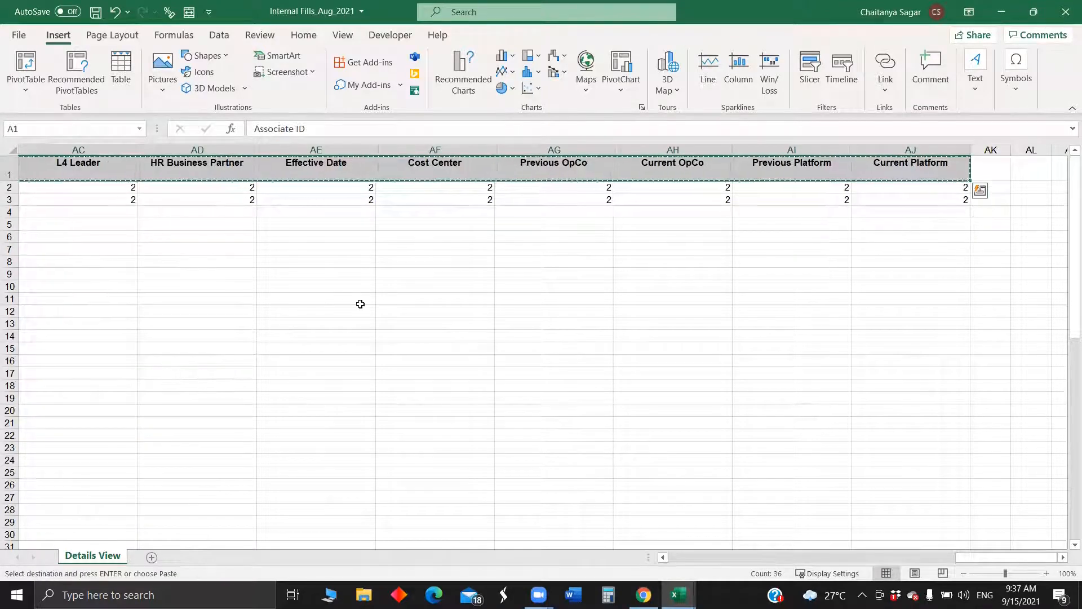
Add a new worksheet and paste the copied headers transposed into column A, starting at cell A1.
{"action": "left_click", "coordinate": [151, 556]}
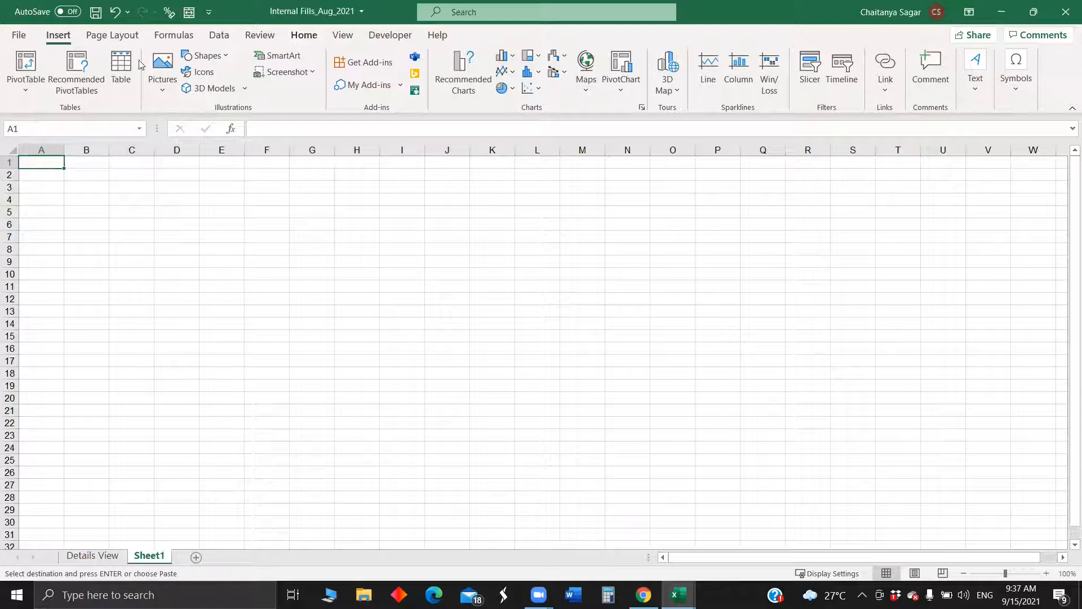
{"action": "left_click", "coordinate": [303, 35]}
{"action": "left_click", "coordinate": [21, 95]}
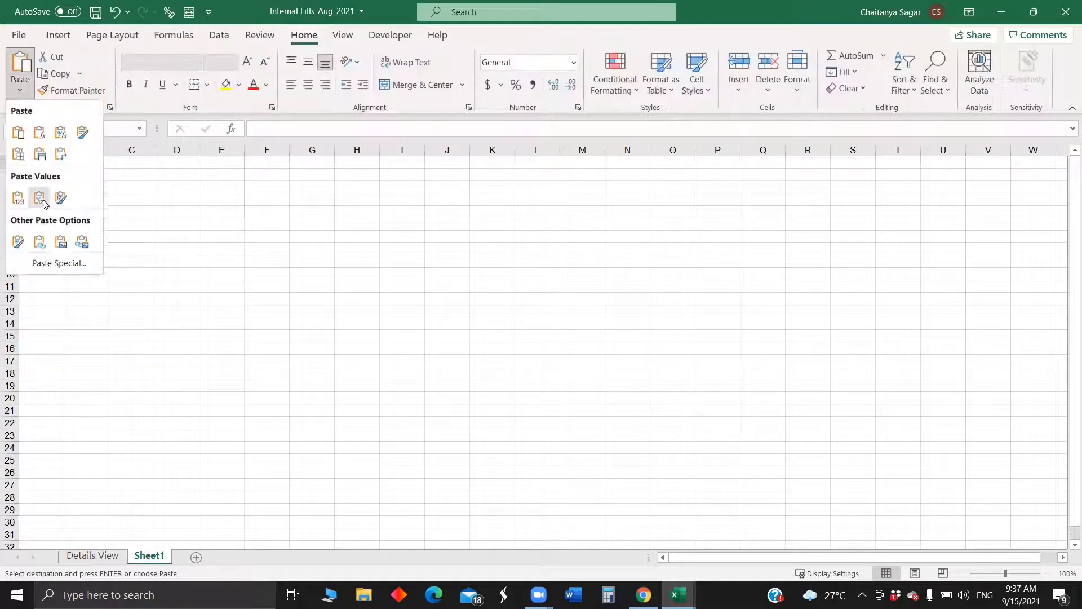
{"action": "left_click", "coordinate": [62, 154]}
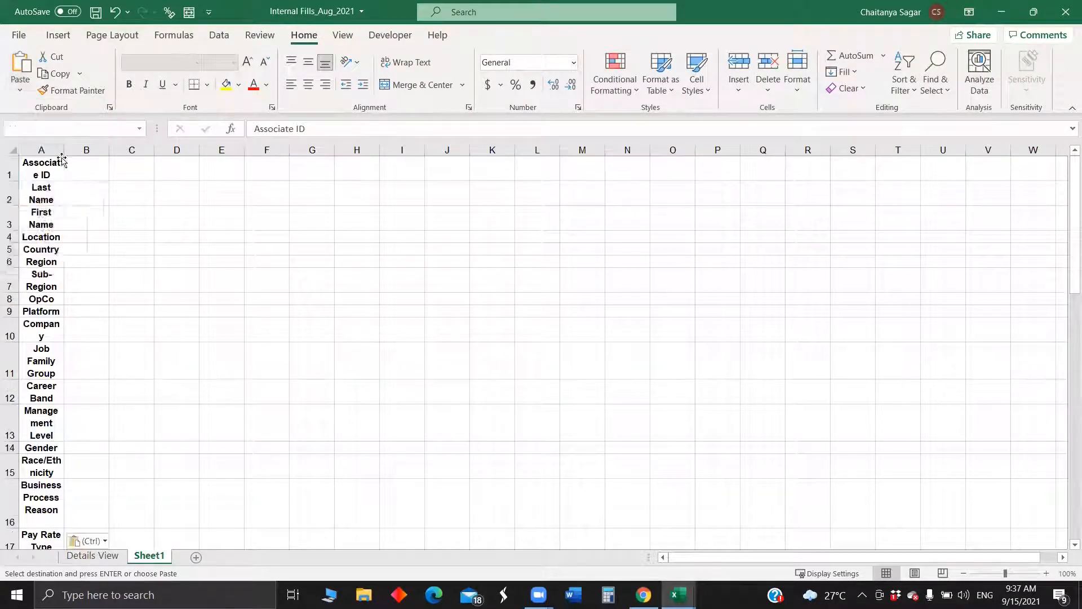
Turn off text wrapping for the headers in column A and autofit the column width.
{"action": "scroll", "coordinate": [47, 223], "scroll_direction": "down", "scroll_amount": 9}
{"action": "scroll", "coordinate": [51, 186], "scroll_direction": "up", "scroll_amount": 6}
{"action": "double_click", "coordinate": [61, 147]}
{"action": "left_click", "coordinate": [397, 61]}
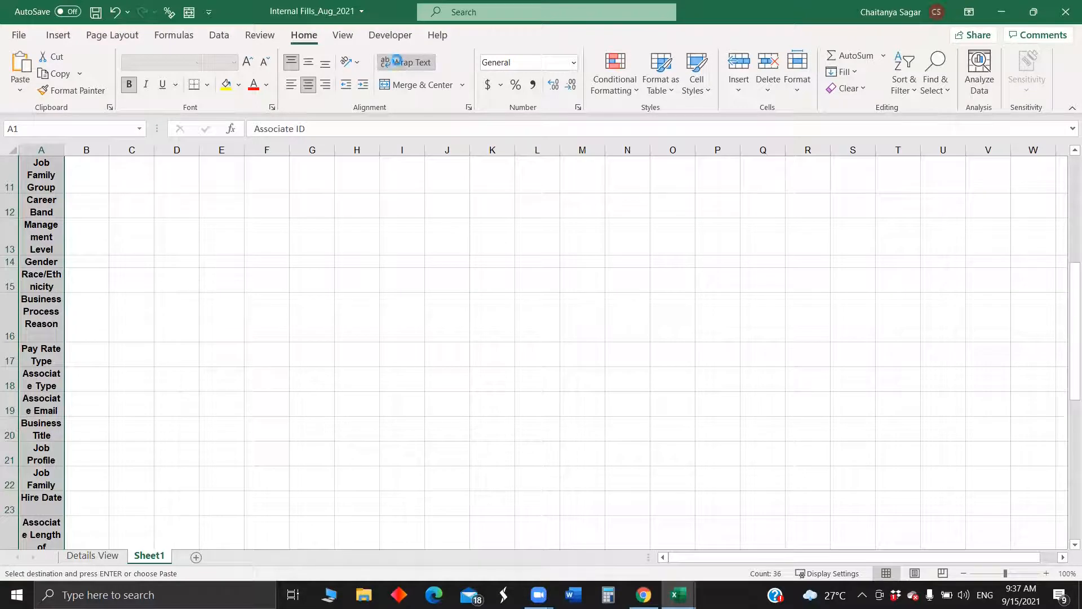
{"action": "left_click", "coordinate": [399, 62]}
{"action": "left_click", "coordinate": [399, 62]}
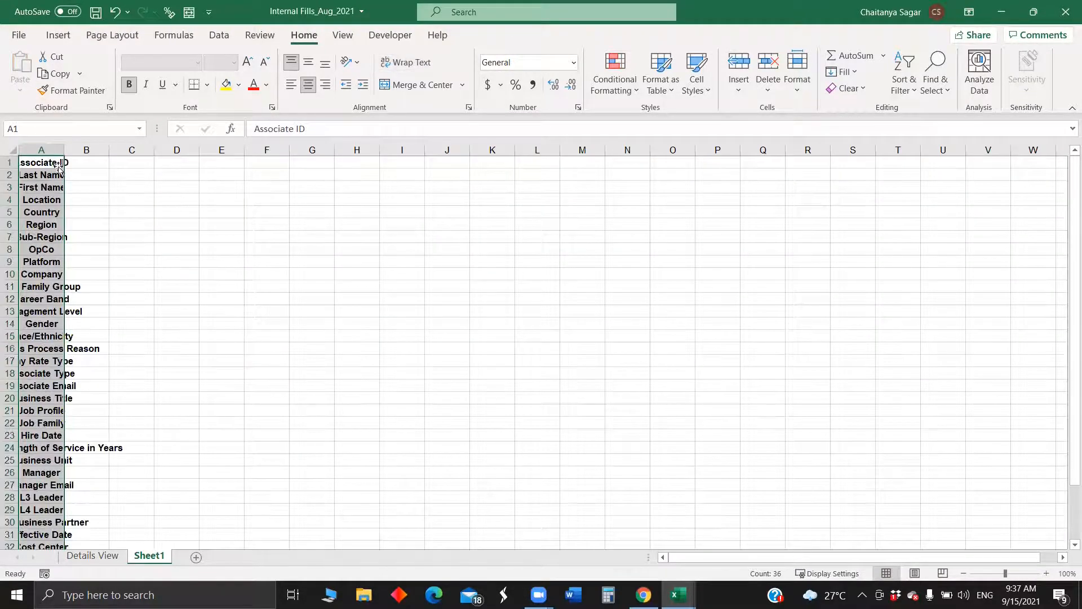
{"action": "double_click", "coordinate": [63, 147]}
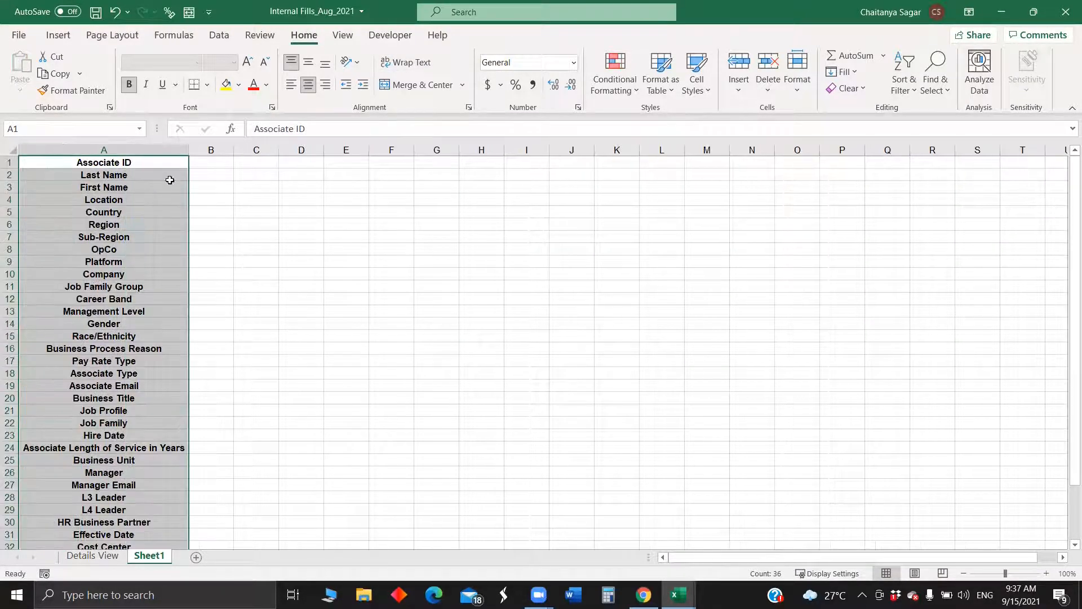
With cell B1 of Sheet1 selected as the destination, copy the header row A1:AJ1 from the External Hires_Aug_2021 workbook.
{"action": "left_click", "coordinate": [212, 162]}
{"action": "scroll", "coordinate": [196, 323], "scroll_direction": "down", "scroll_amount": 3}
{"action": "scroll", "coordinate": [193, 321], "scroll_direction": "up", "scroll_amount": 3}
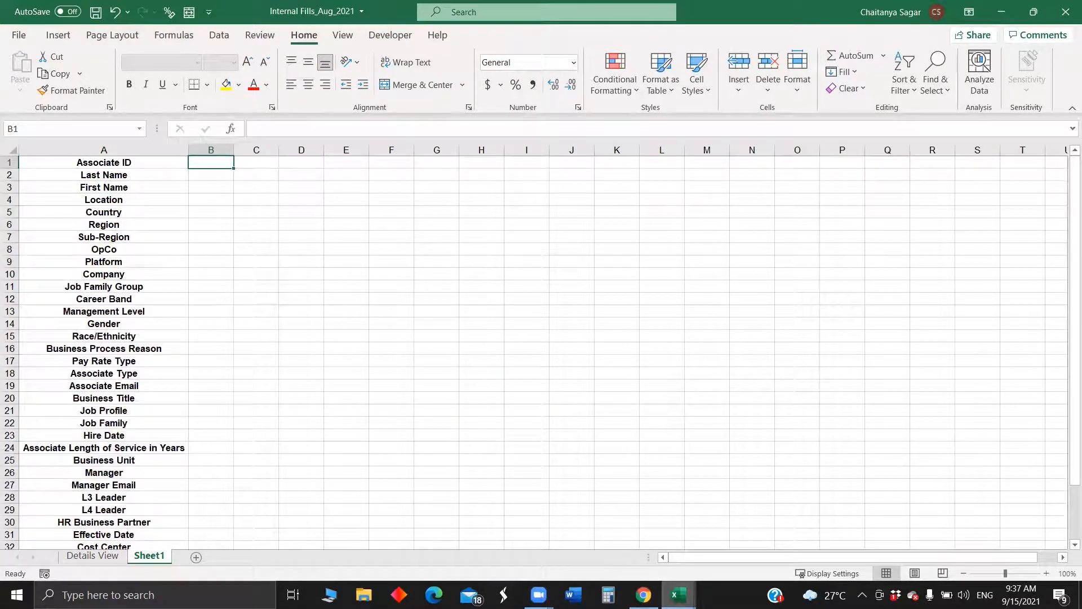
{"action": "mouse_move", "coordinate": [678, 595]}
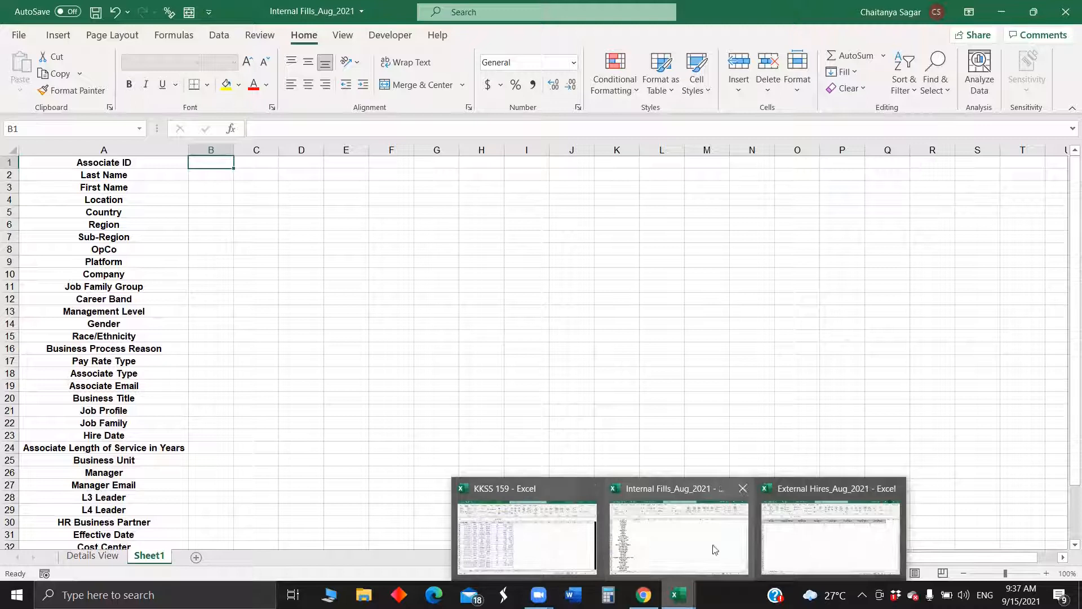
{"action": "left_click", "coordinate": [811, 549]}
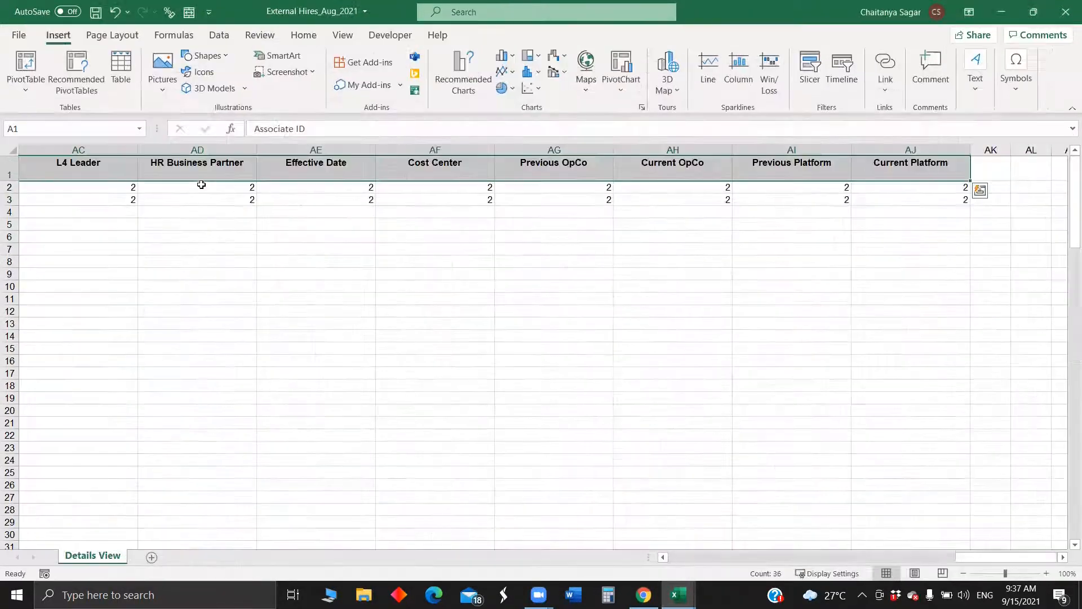
{"action": "key", "text": "ctrl+c"}
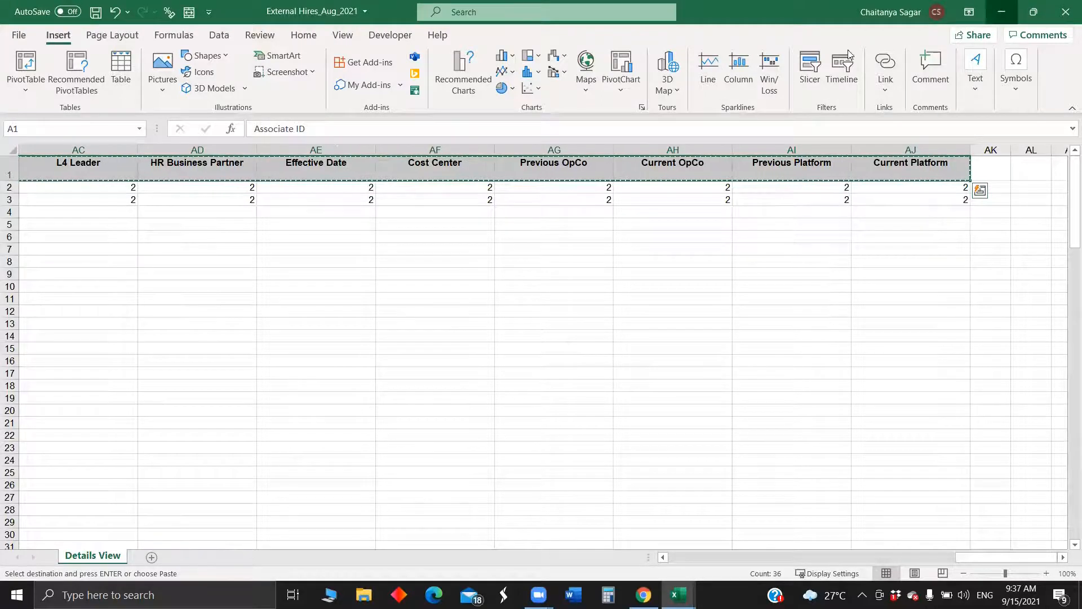
Return to Sheet1 of Internal Fills_Aug_2021 and paste the External Hires headers transposed into column B, starting at cell B1.
{"action": "key", "text": "alt+Tab"}
{"action": "key", "text": "ctrl+v"}
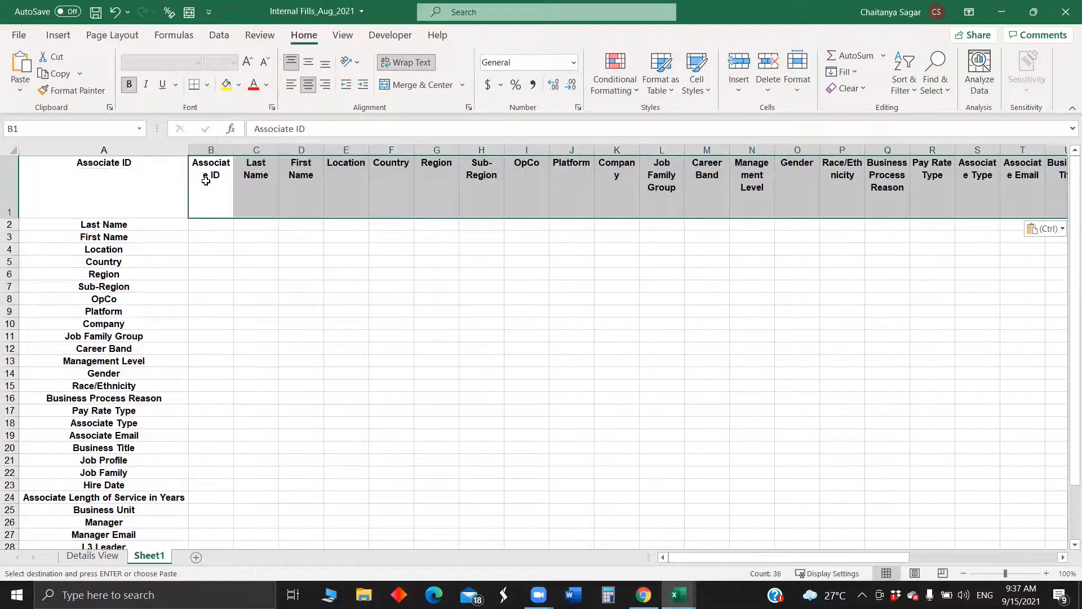
{"action": "key", "text": "ctrl+z"}
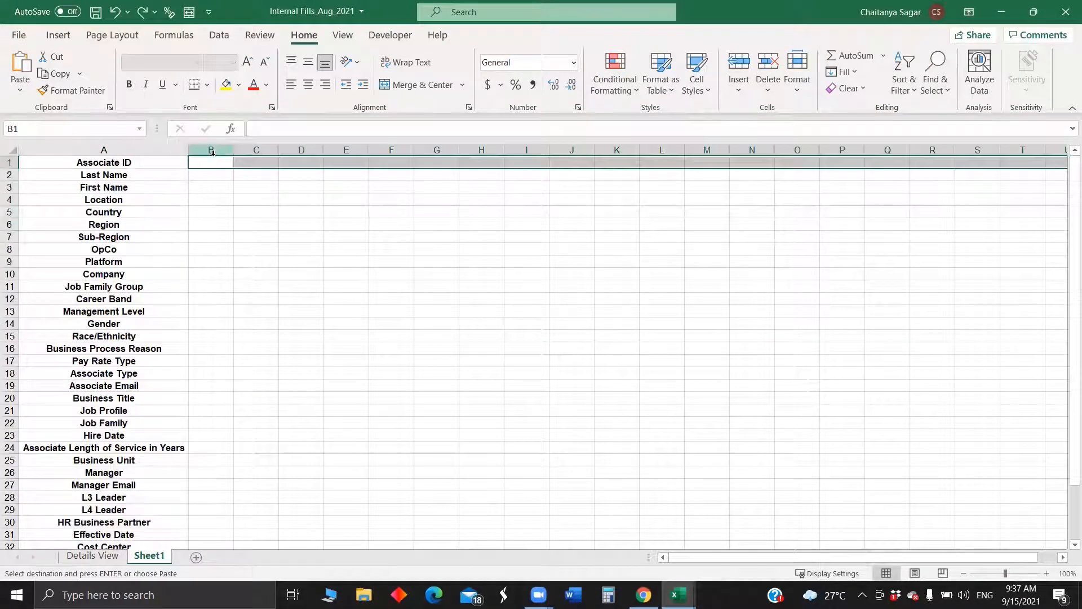
{"action": "left_click", "coordinate": [21, 91]}
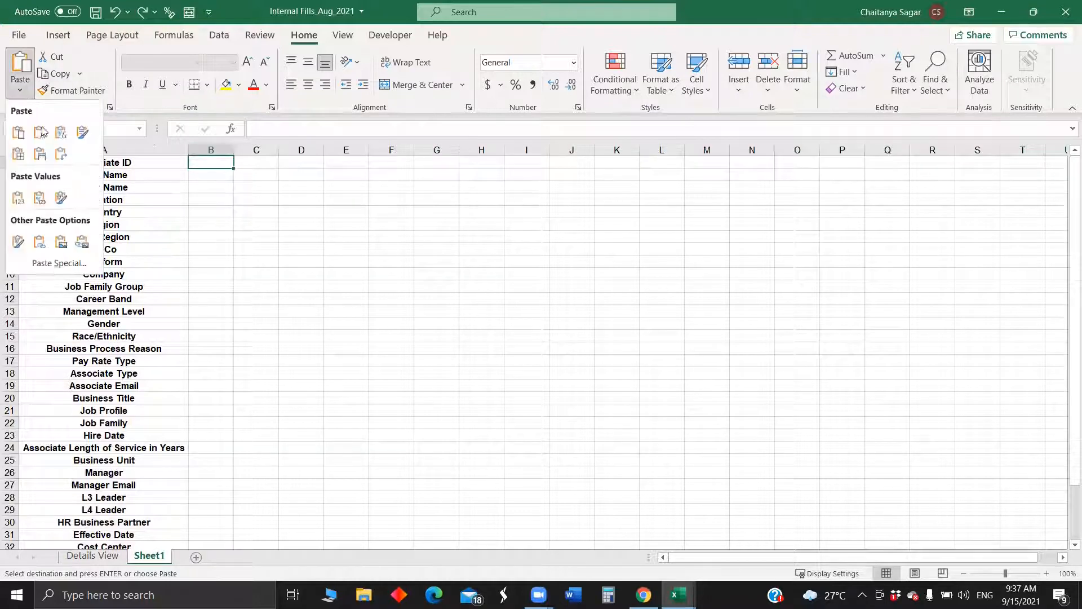
{"action": "left_click", "coordinate": [57, 154]}
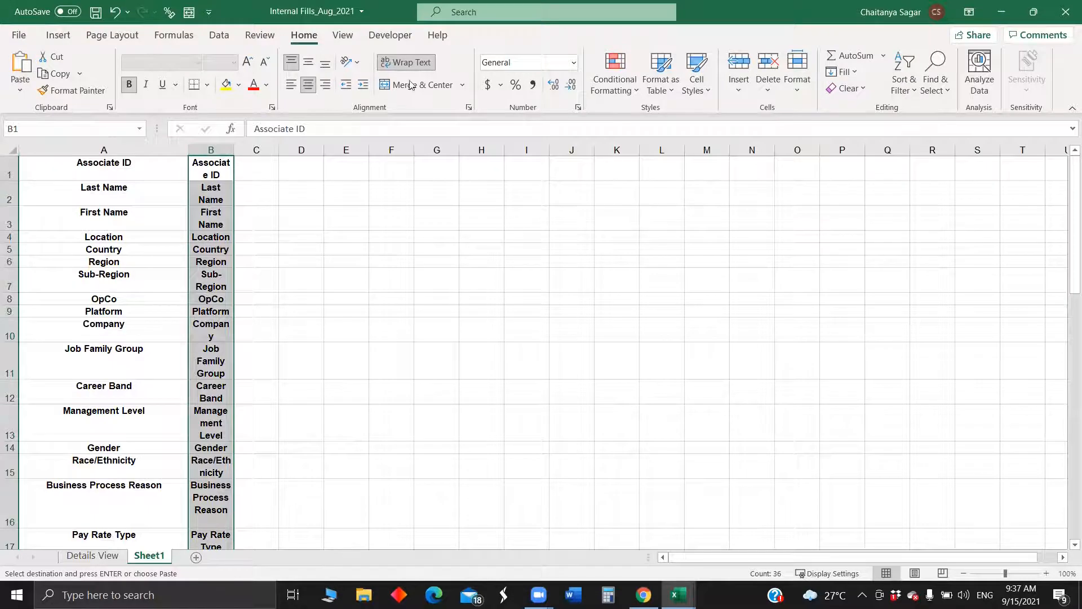
Turn off text wrapping for the transposed headers in column B.
{"action": "left_click", "coordinate": [405, 62]}
{"action": "left_click", "coordinate": [405, 62]}
{"action": "left_click", "coordinate": [404, 62]}
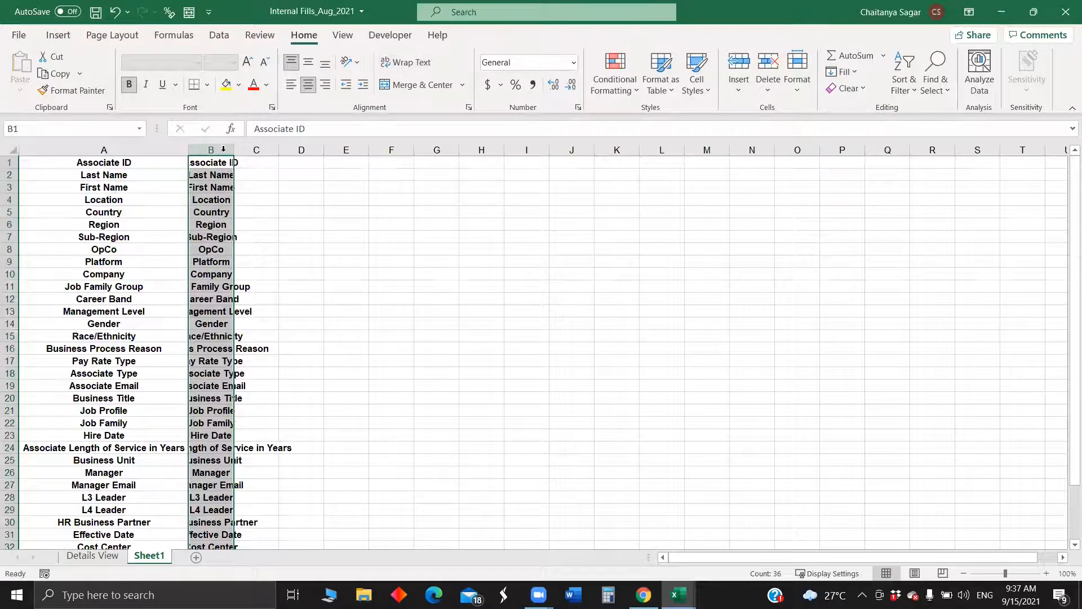
Autofit column B and enter the formula =IF(A1=B1,1,0) in cell C1 to compare the two headers.
{"action": "double_click", "coordinate": [229, 149]}
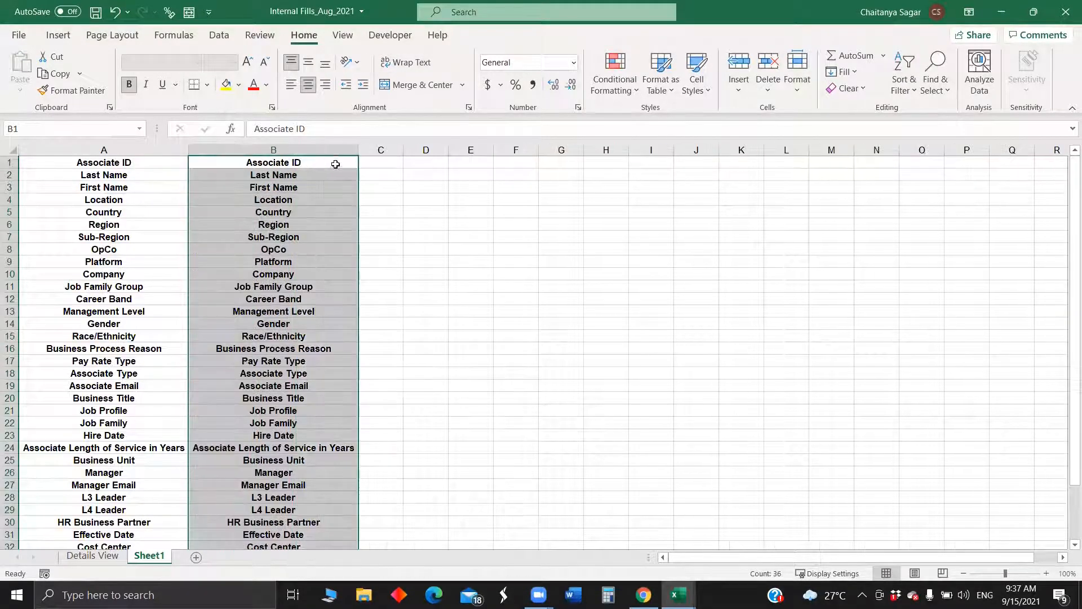
{"action": "left_click", "coordinate": [375, 173]}
{"action": "left_click", "coordinate": [376, 162]}
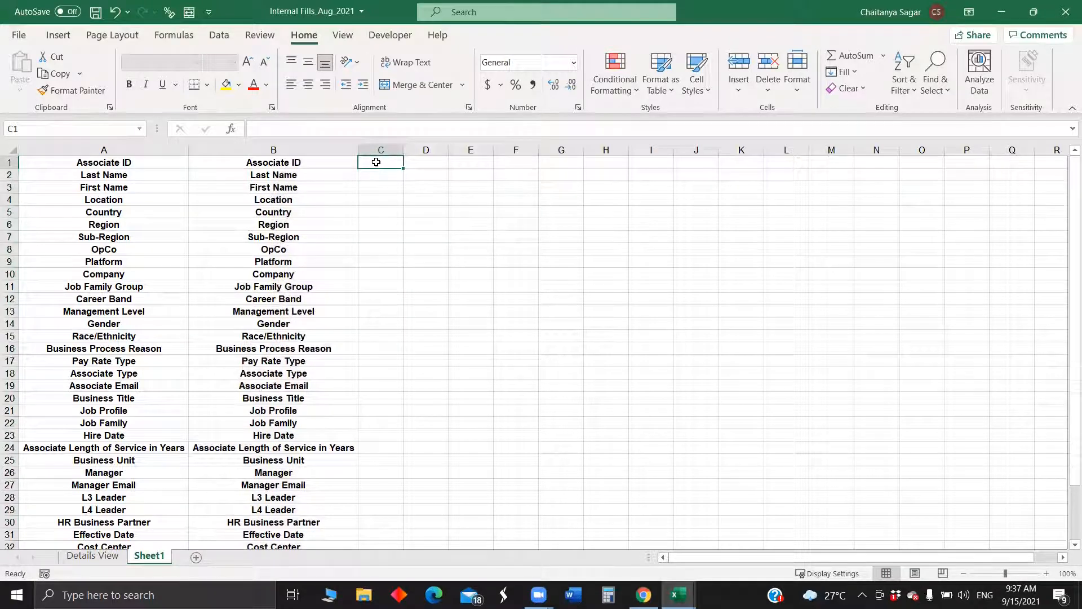
{"action": "type", "text": "=if("}
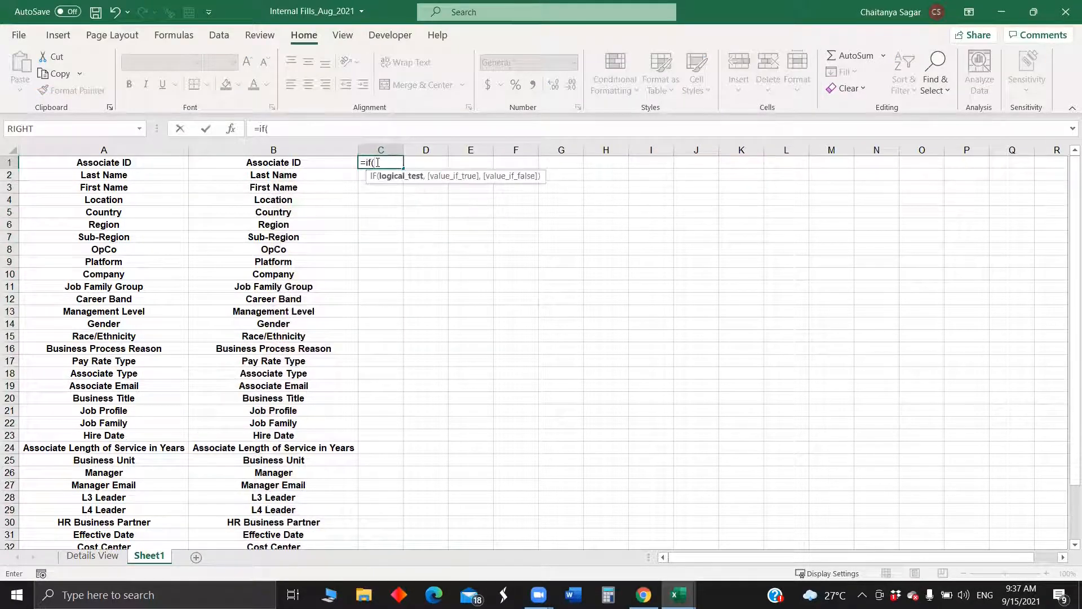
{"action": "left_click", "coordinate": [155, 162]}
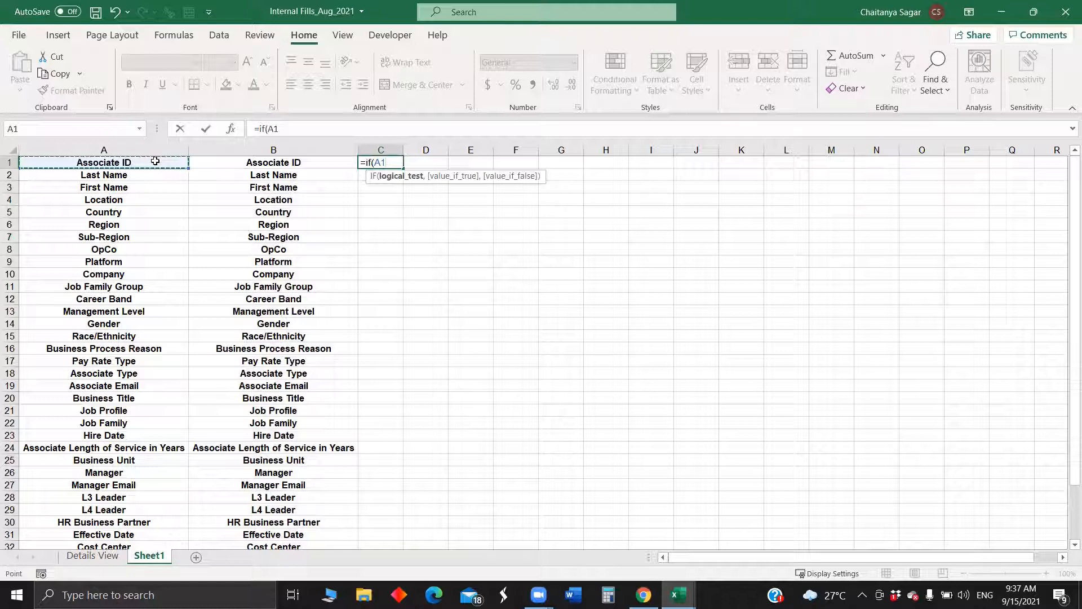
{"action": "type", "text": "="}
{"action": "left_click", "coordinate": [233, 163]}
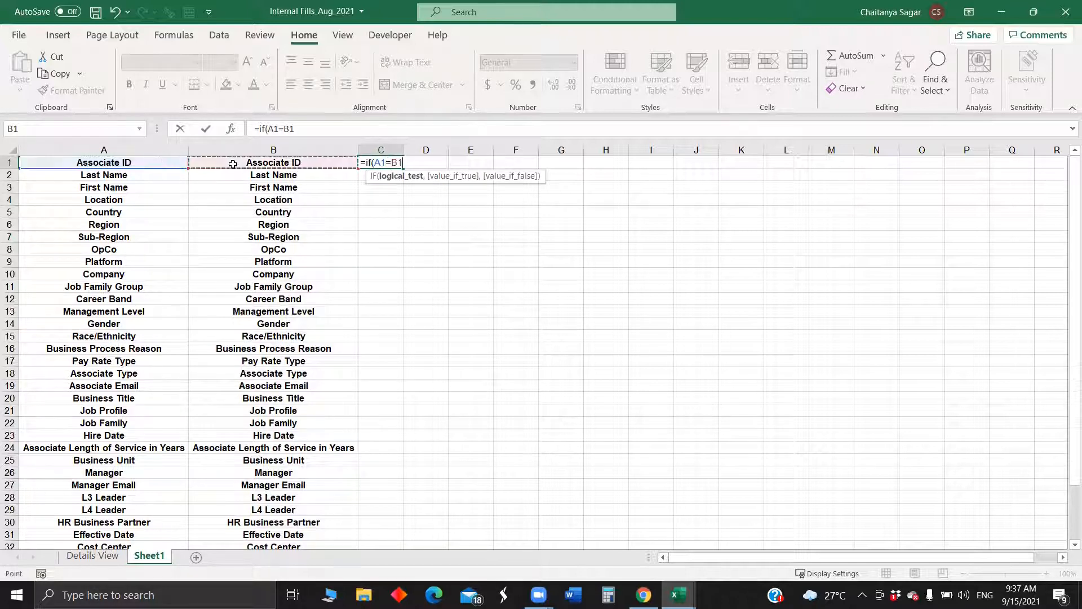
{"action": "type", "text": ",1,0"}
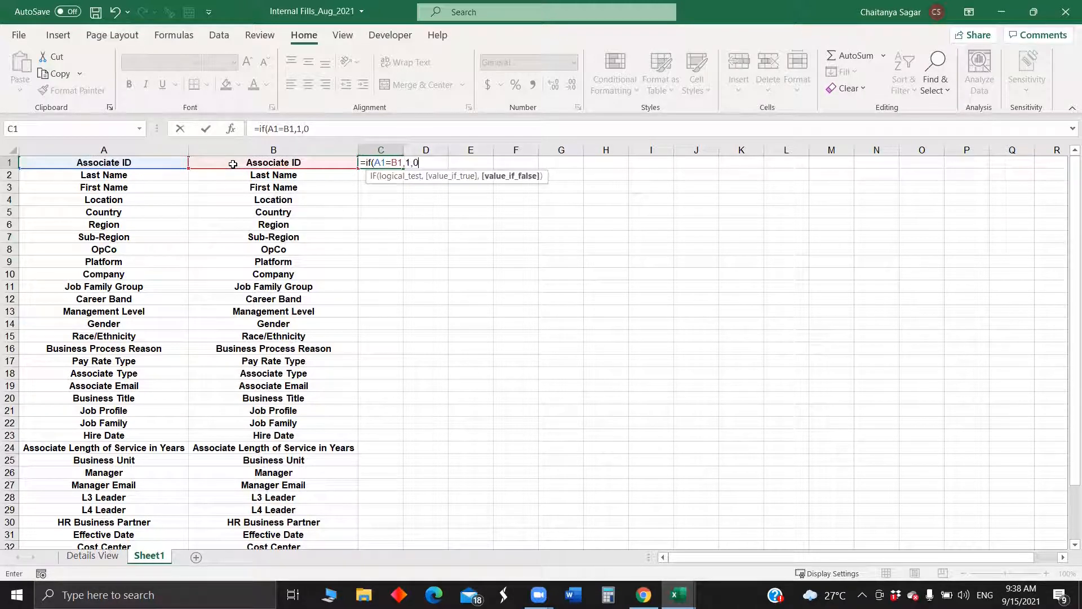
{"action": "type", "text": ")"}
{"action": "key", "text": "Return"}
Fill the comparison formula from C1 down column C to row 36 and check the result for every header pair.
{"action": "left_click", "coordinate": [381, 163]}
{"action": "double_click", "coordinate": [405, 167]}
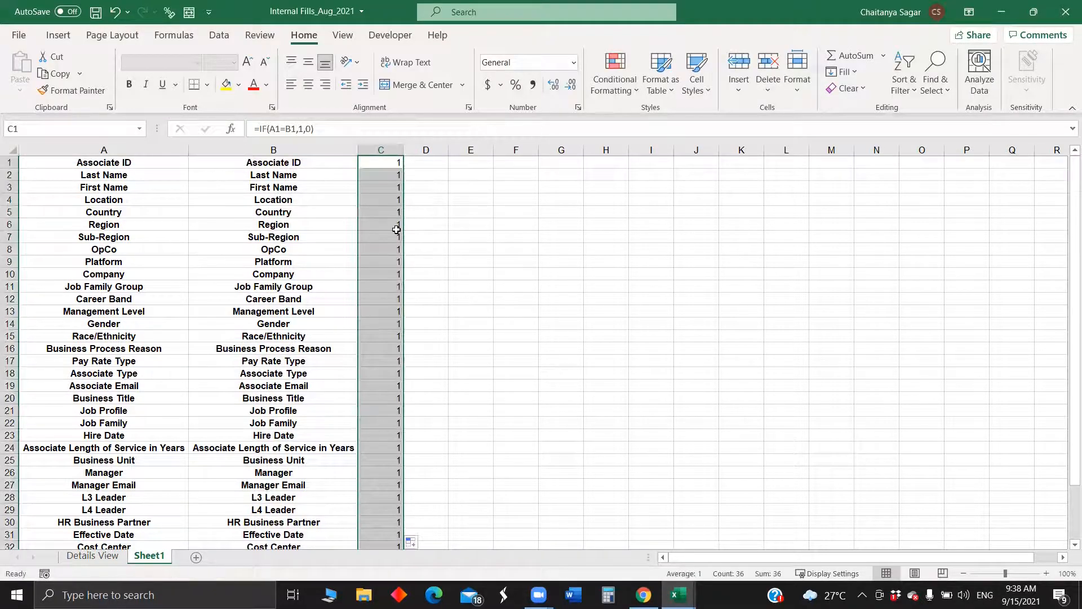
{"action": "scroll", "coordinate": [370, 314], "scroll_direction": "down", "scroll_amount": 2}
{"action": "scroll", "coordinate": [381, 306], "scroll_direction": "down", "scroll_amount": 4}
{"action": "scroll", "coordinate": [381, 306], "scroll_direction": "up", "scroll_amount": 7}
{"action": "scroll", "coordinate": [275, 311], "scroll_direction": "down", "scroll_amount": 3}
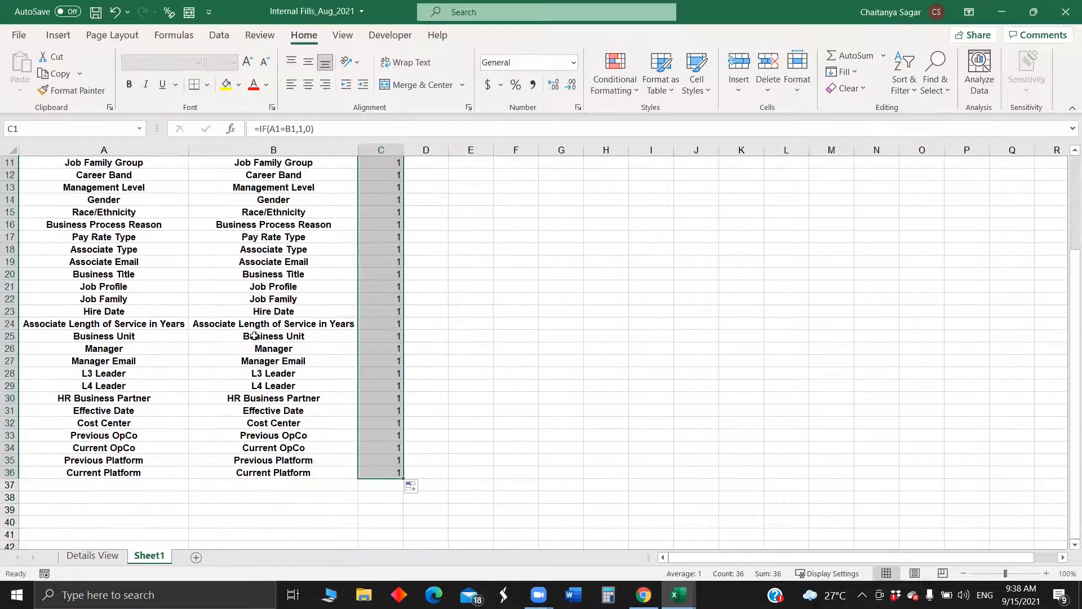
{"action": "scroll", "coordinate": [226, 314], "scroll_direction": "up", "scroll_amount": 4}
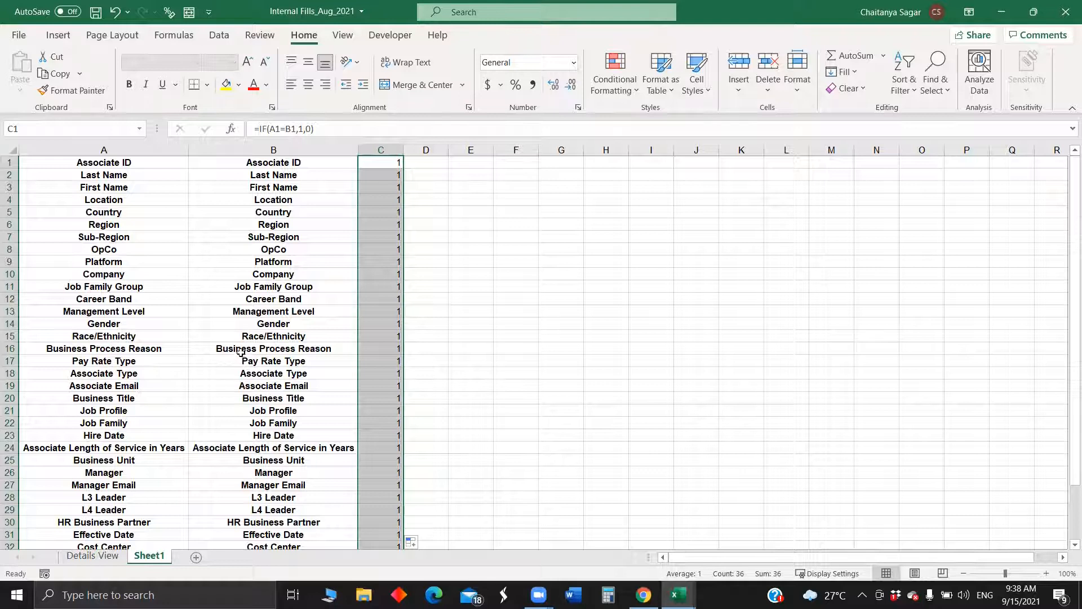
Close the Internal Fills_Aug_2021 workbook without saving and switch to the blank Book5 workbook in Excel.
{"action": "left_click", "coordinate": [1066, 8]}
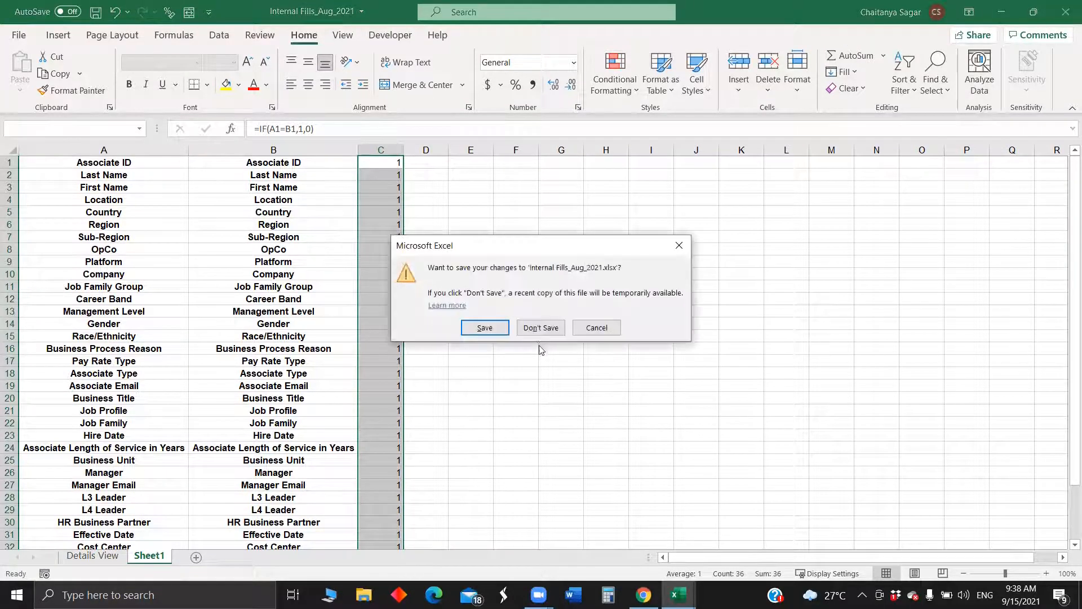
{"action": "left_click", "coordinate": [535, 327]}
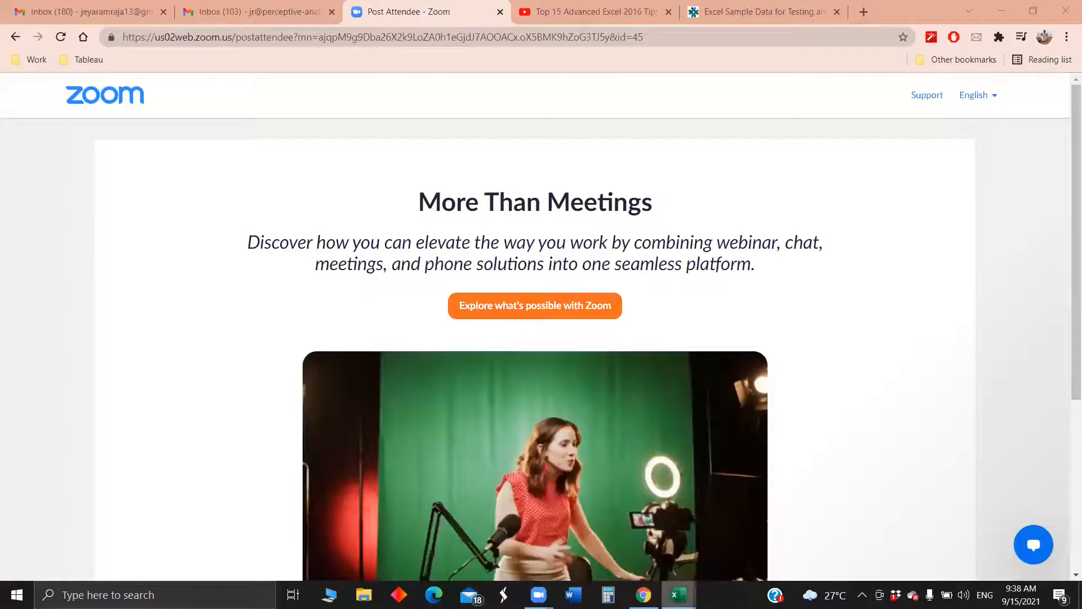
{"action": "mouse_move", "coordinate": [674, 590]}
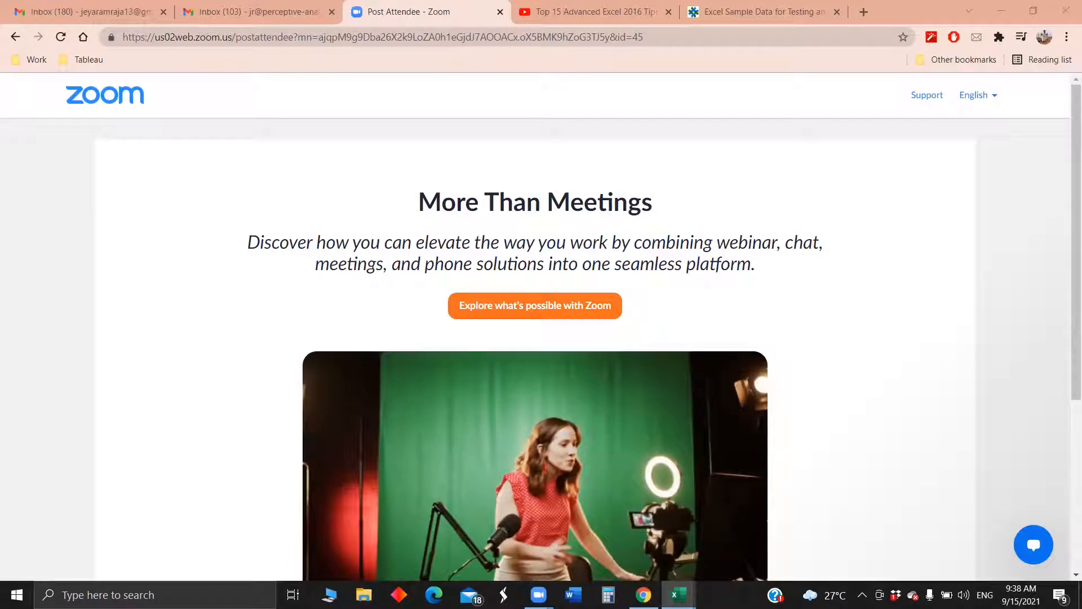
{"action": "key", "text": "alt+Tab"}
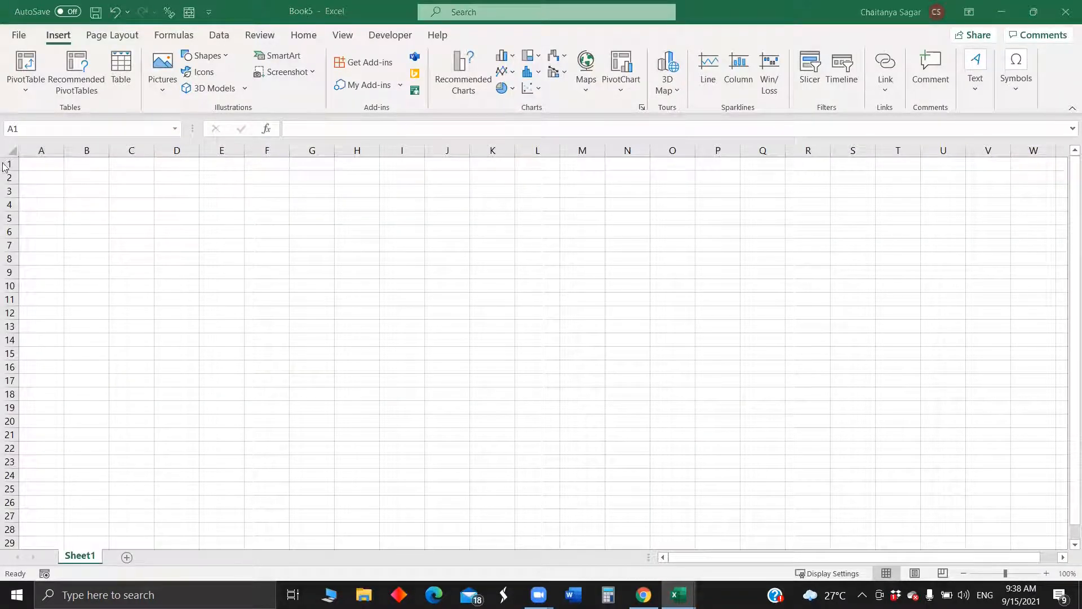
Enter the letters A, B, C, D and E in cells A2:E2 and the number 1 in A3.
{"action": "left_click", "coordinate": [47, 180]}
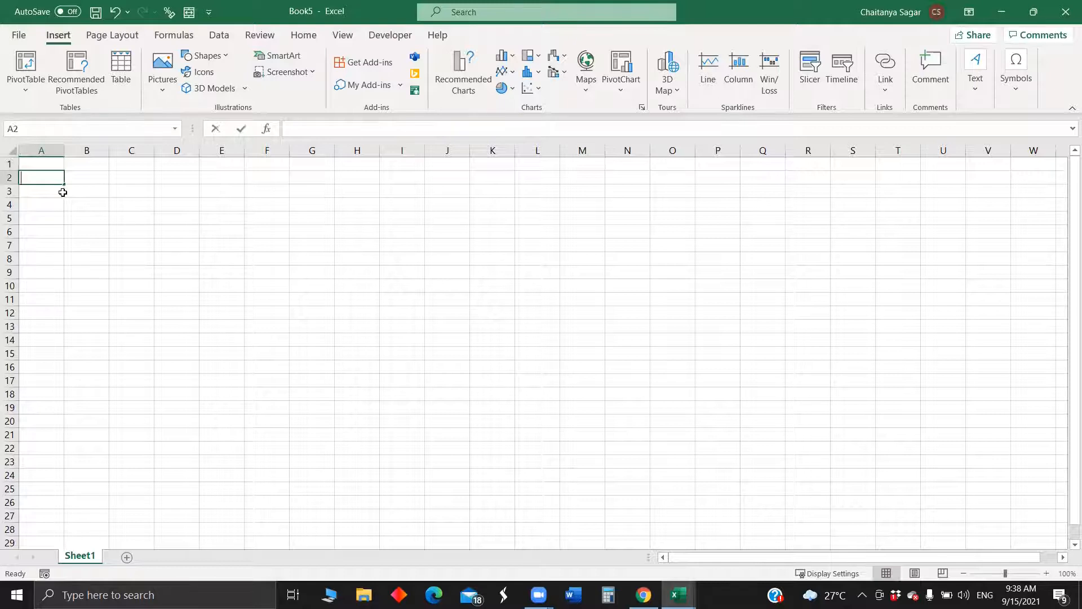
{"action": "type", "text": "A"}
{"action": "left_click", "coordinate": [71, 183]}
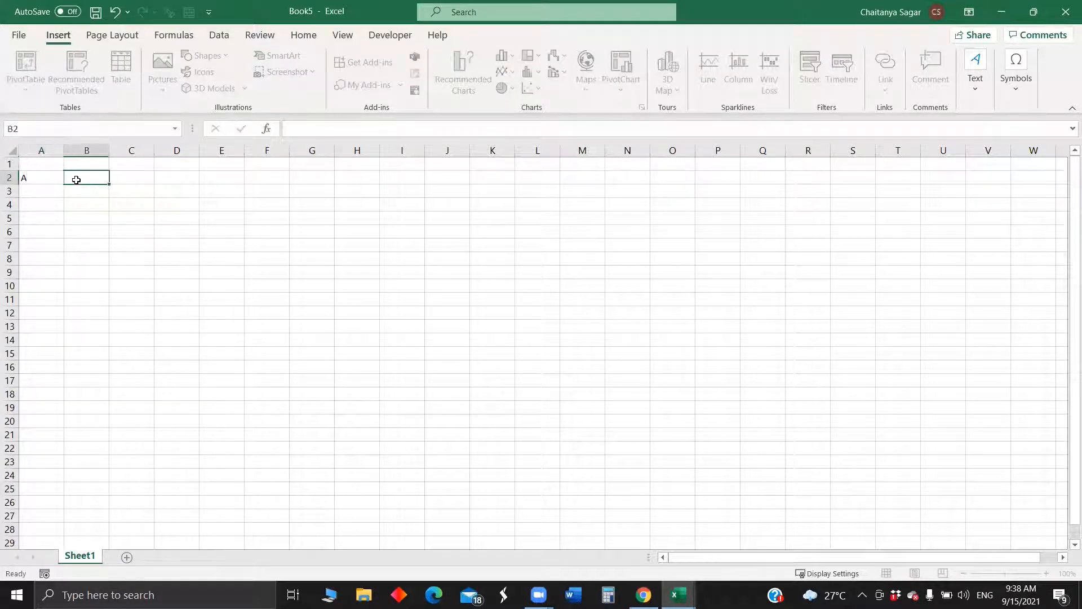
{"action": "type", "text": "B"}
{"action": "left_click", "coordinate": [133, 178]}
{"action": "type", "text": "C"}
{"action": "left_click", "coordinate": [196, 178]}
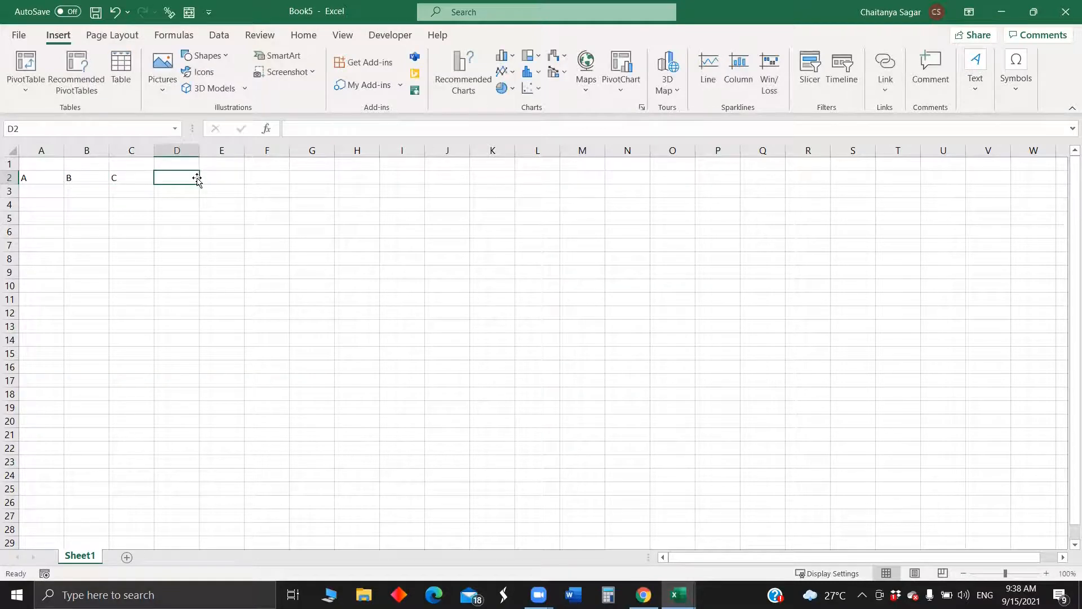
{"action": "type", "text": "D"}
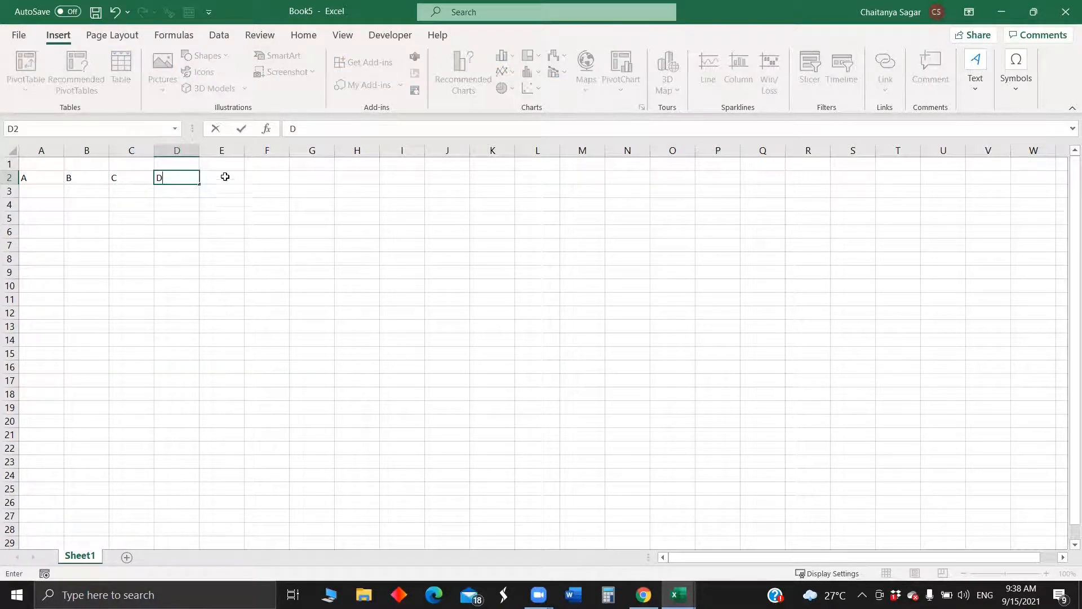
{"action": "left_click", "coordinate": [222, 176]}
{"action": "type", "text": "E"}
{"action": "left_click", "coordinate": [57, 194]}
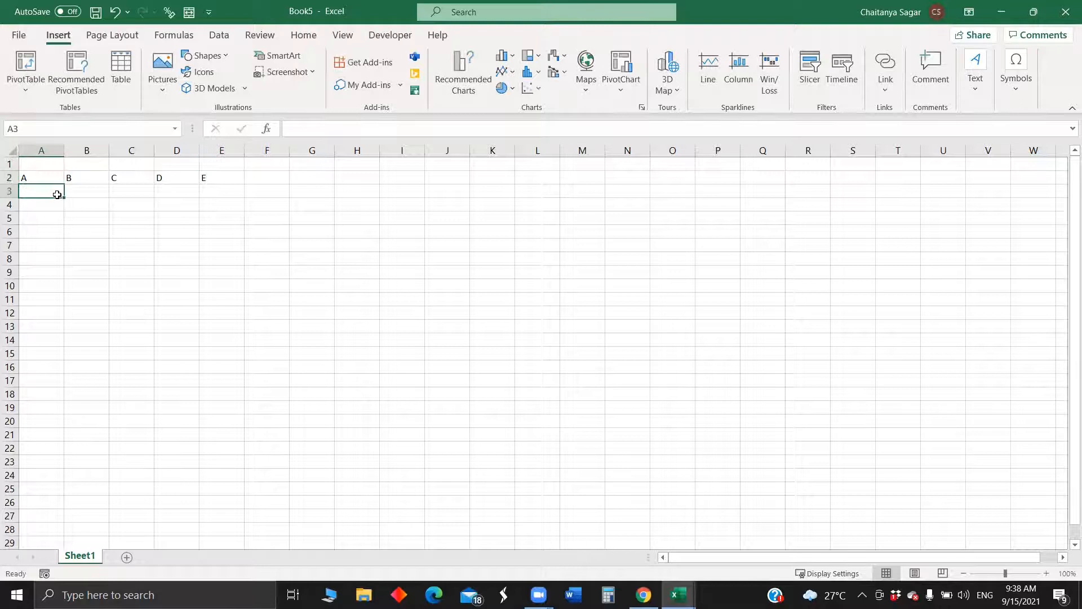
{"action": "type", "text": "1"}
Try to fill row 3 from A3, first into B3 with its value changed to 2, and again across to E3.
{"action": "left_click_drag", "start_coordinate": [63, 197], "coordinate": [100, 194]}
{"action": "double_click", "coordinate": [83, 190]}
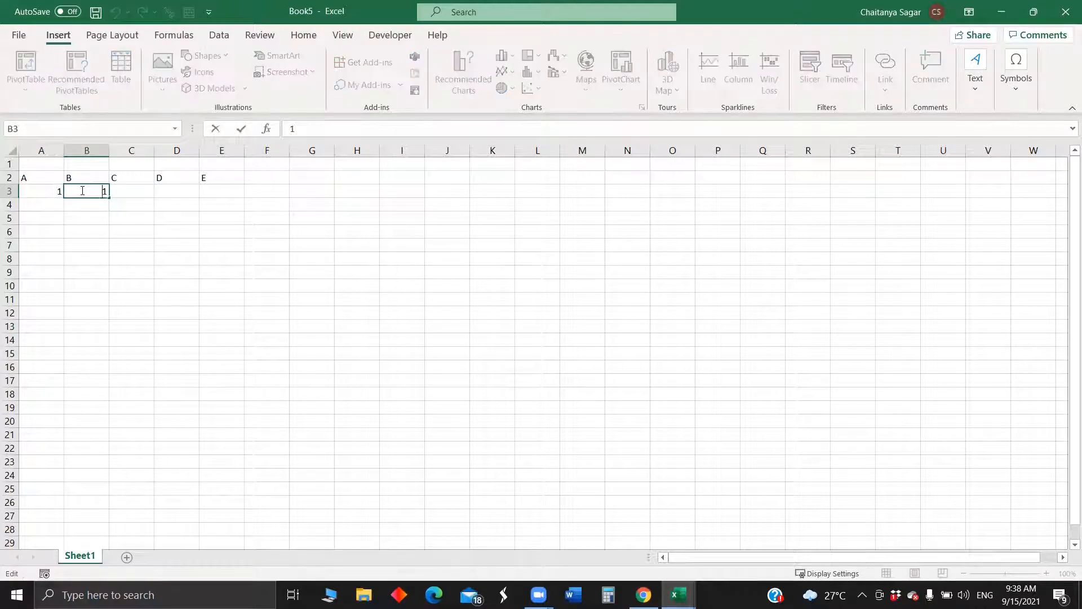
{"action": "key", "text": "BackSpace"}
{"action": "type", "text": "2"}
{"action": "left_click", "coordinate": [45, 191]}
{"action": "left_click_drag", "start_coordinate": [64, 197], "coordinate": [241, 197]}
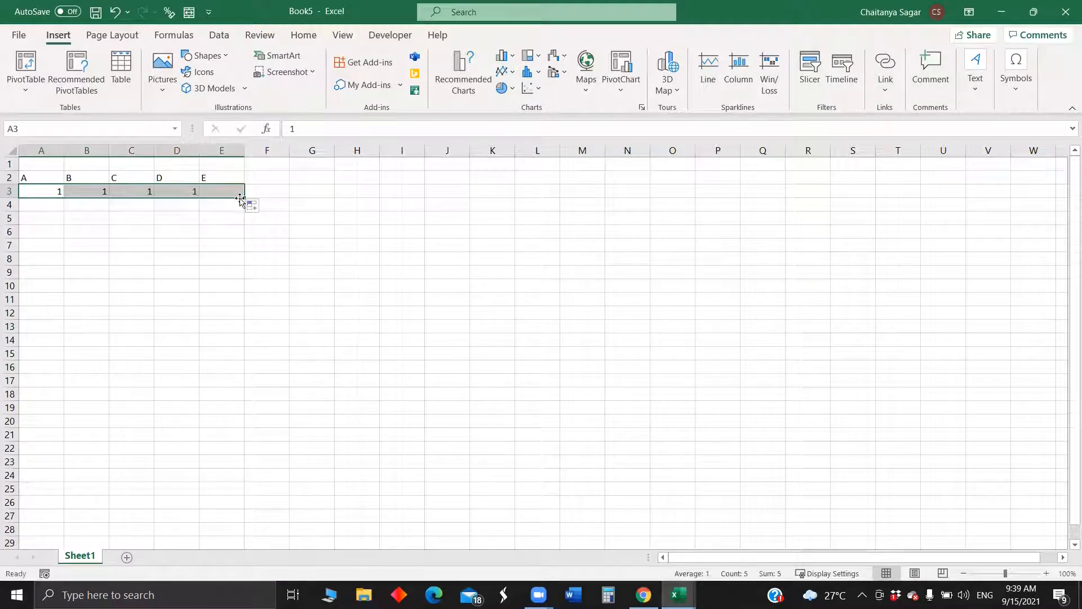
Enter the numbers 2, 3, 4 and 5 in cells B3 to E3.
{"action": "left_click", "coordinate": [99, 191]}
{"action": "type", "text": "2"}
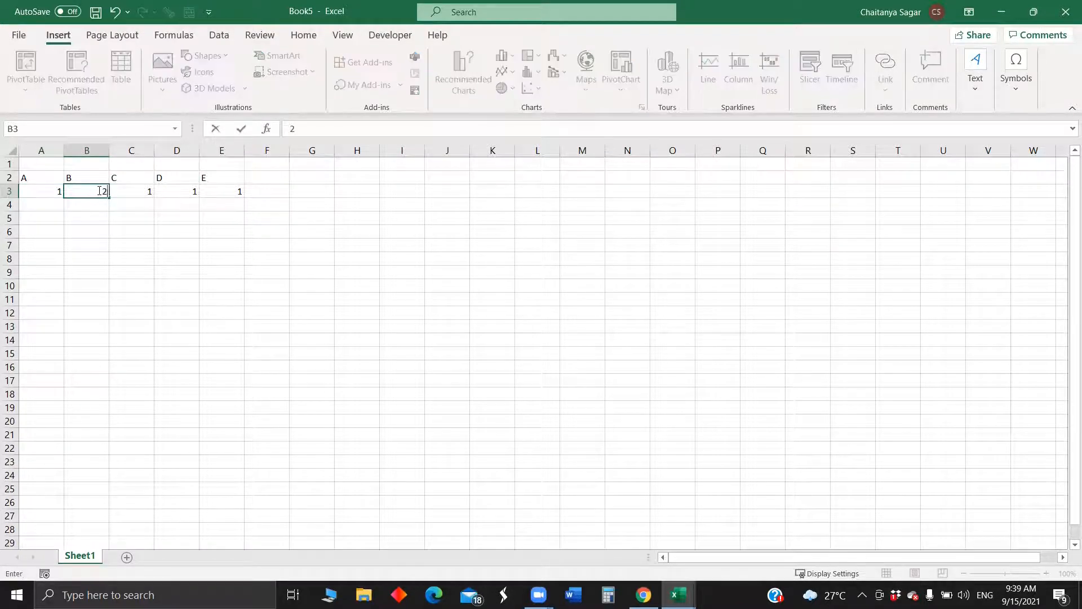
{"action": "key", "text": "Tab"}
{"action": "type", "text": "3"}
{"action": "key", "text": "Tab"}
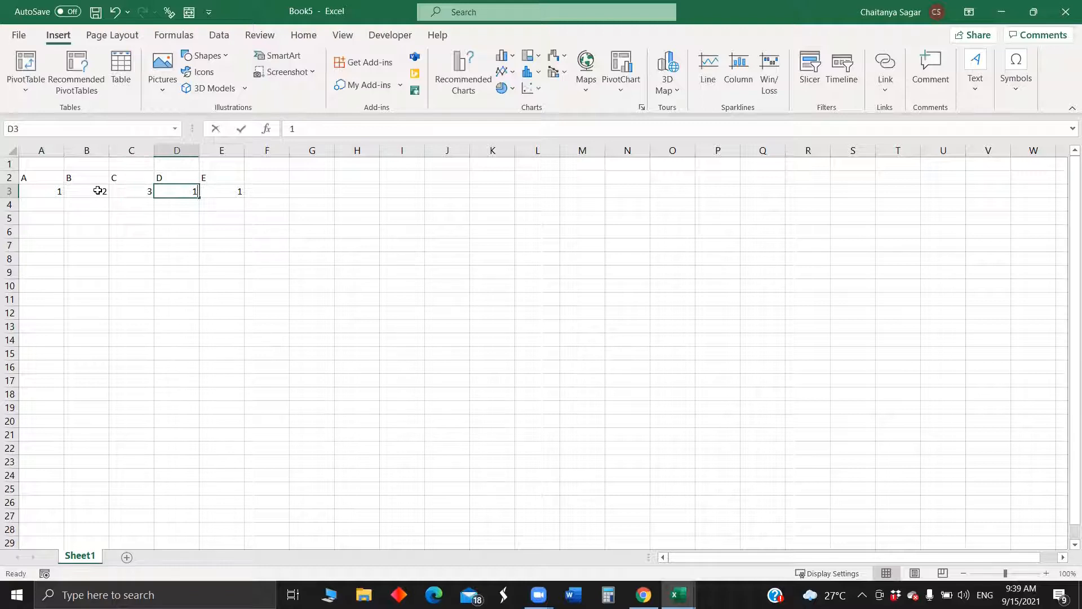
{"action": "type", "text": "4"}
{"action": "key", "text": "Tab"}
{"action": "type", "text": "5"}
{"action": "left_click", "coordinate": [129, 247]}
Copy the range A2:E3 and paste it transposed starting at cell A5.
{"action": "left_click_drag", "start_coordinate": [42, 178], "coordinate": [238, 192]}
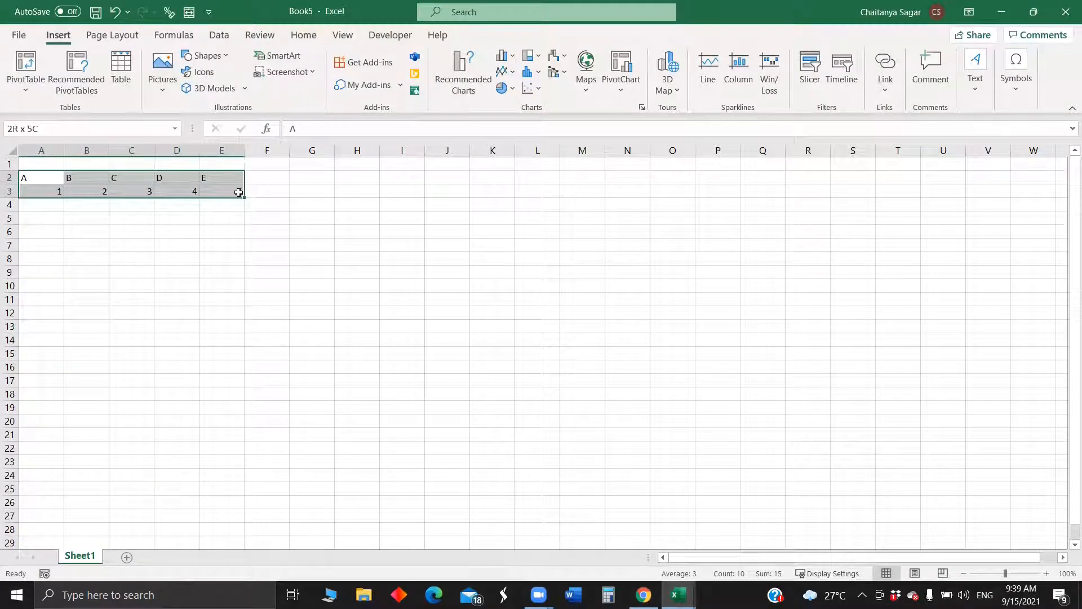
{"action": "key", "text": "ctrl+c"}
{"action": "left_click", "coordinate": [31, 218]}
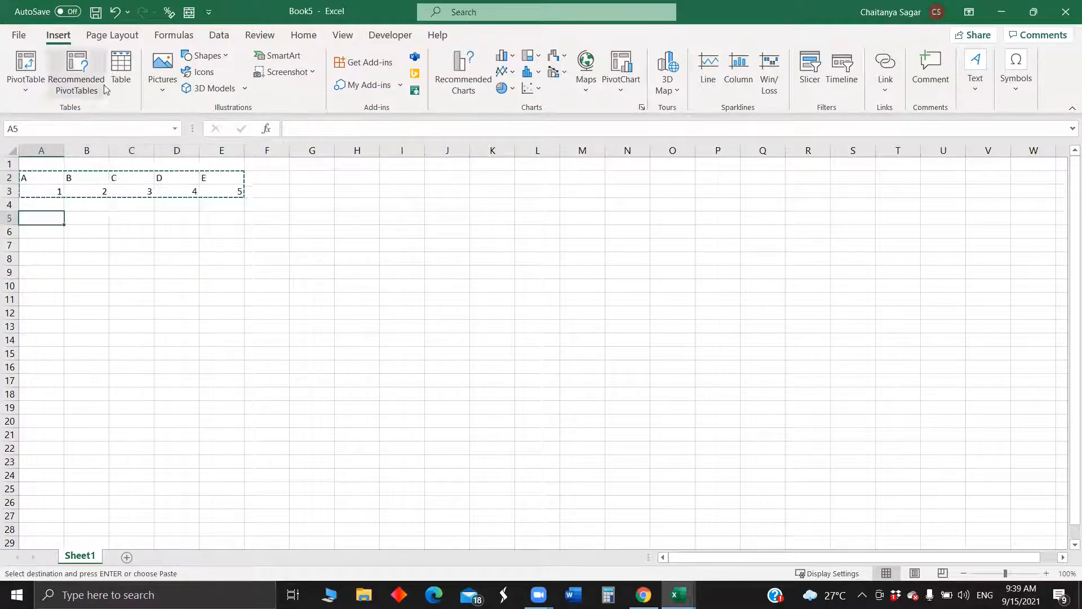
{"action": "left_click", "coordinate": [303, 35]}
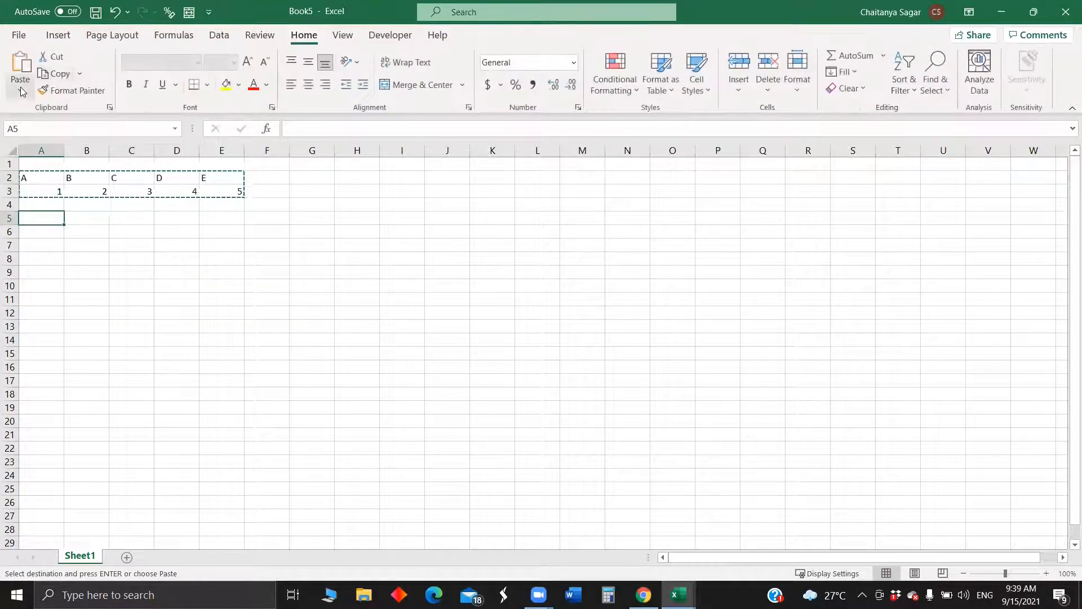
{"action": "left_click", "coordinate": [21, 90]}
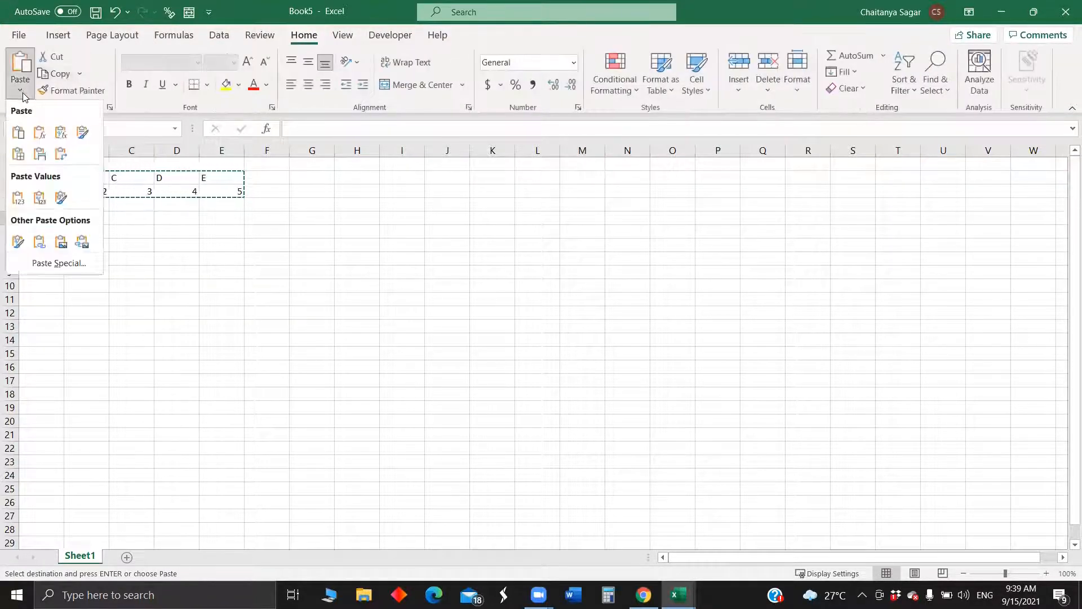
{"action": "left_click", "coordinate": [66, 158]}
Set B3 to 3 to test whether the transposed copy follows its source, and restore the cell to 2.
{"action": "double_click", "coordinate": [102, 190]}
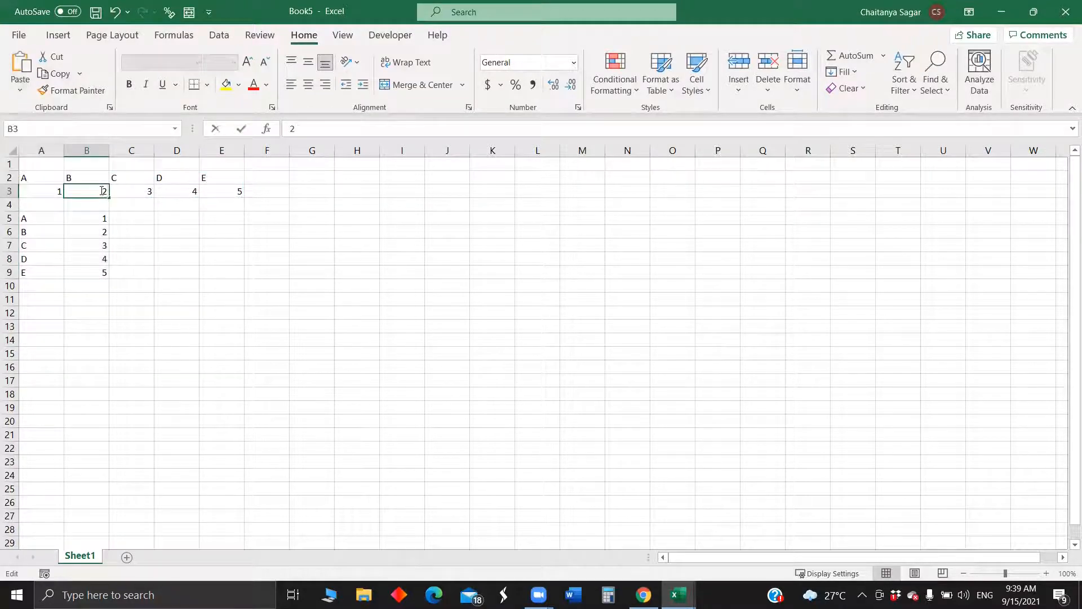
{"action": "double_click", "coordinate": [102, 191]}
{"action": "type", "text": "3"}
{"action": "key", "text": "Return"}
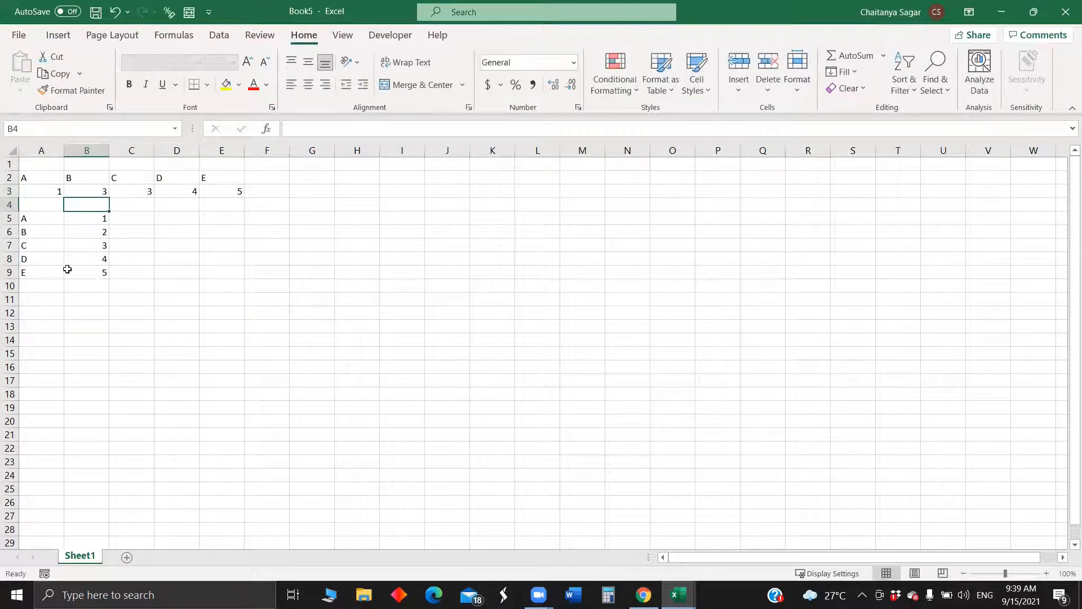
{"action": "left_click", "coordinate": [97, 190]}
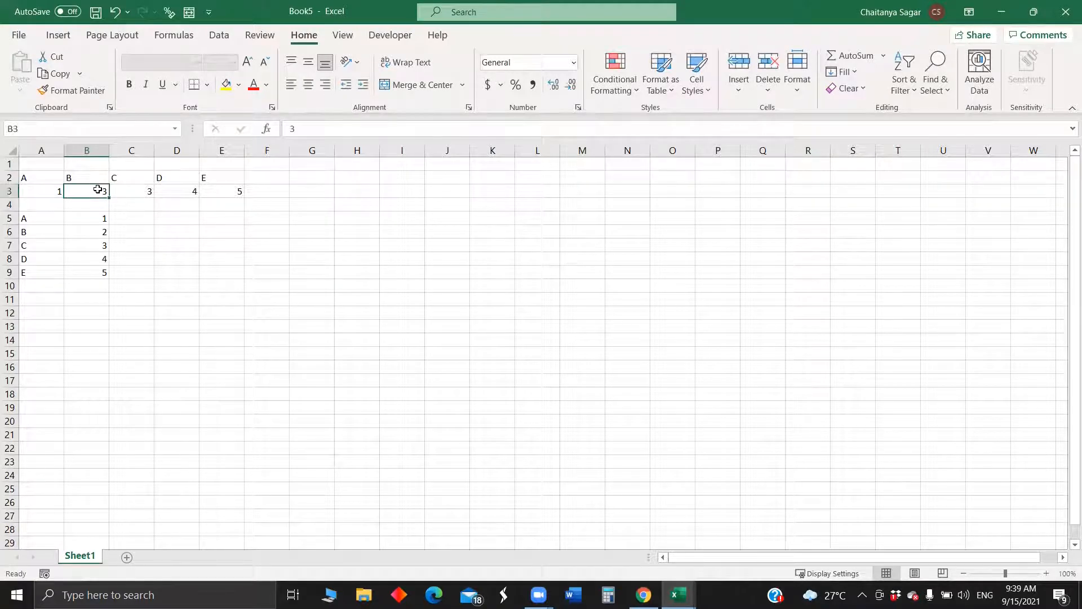
{"action": "type", "text": "2"}
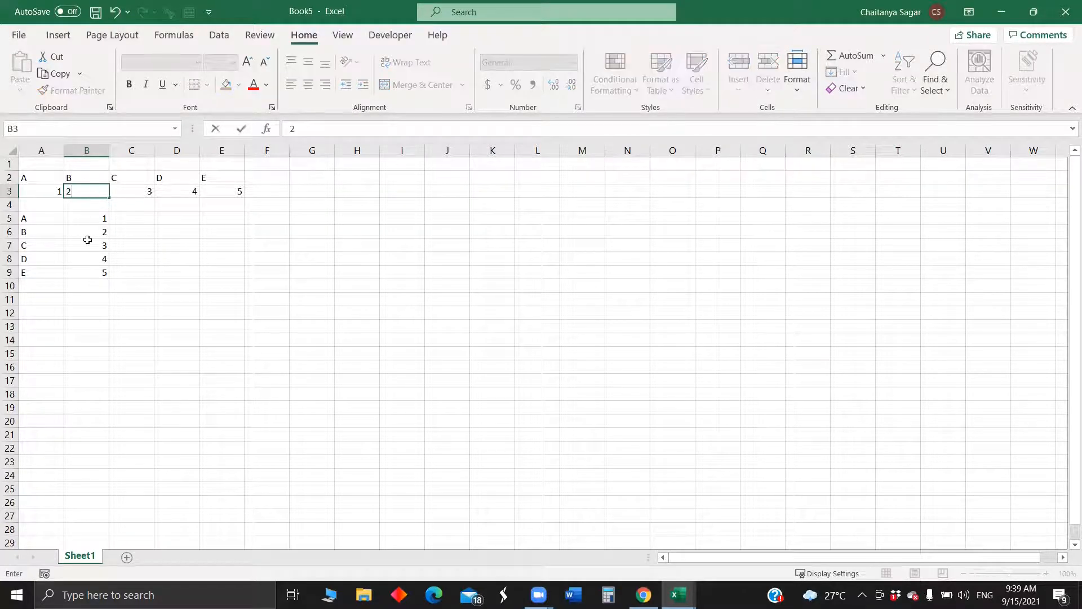
{"action": "left_click", "coordinate": [57, 322]}
Enter =TRANSPOSE(A2:E3) in cell A11 to build a linked vertical version of the small table.
{"action": "left_click_drag", "start_coordinate": [43, 176], "coordinate": [106, 219]}
{"action": "left_click", "coordinate": [57, 300]}
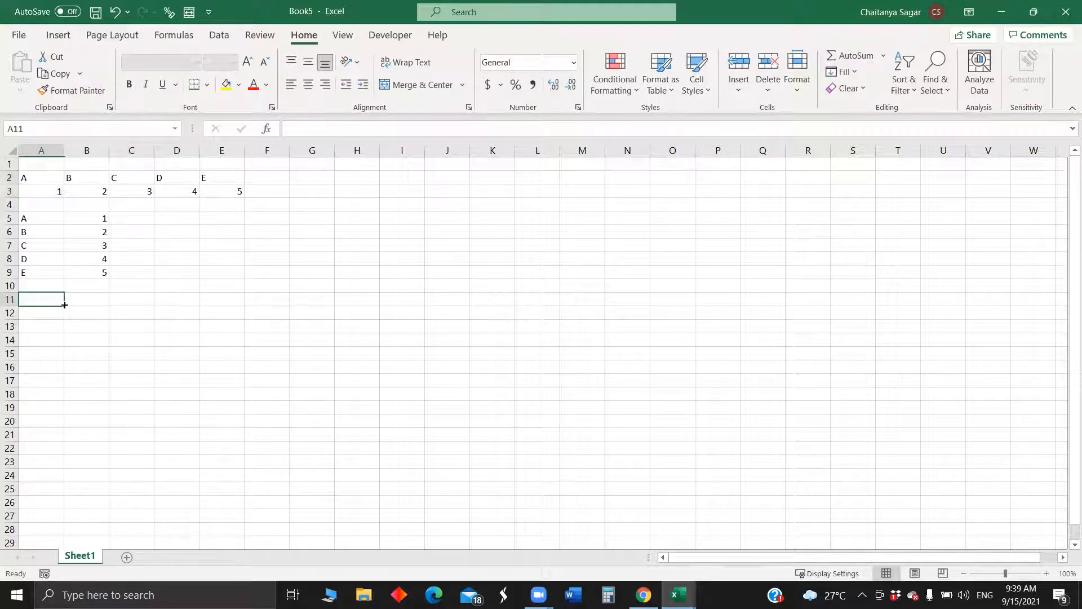
{"action": "type", "text": "=tr"}
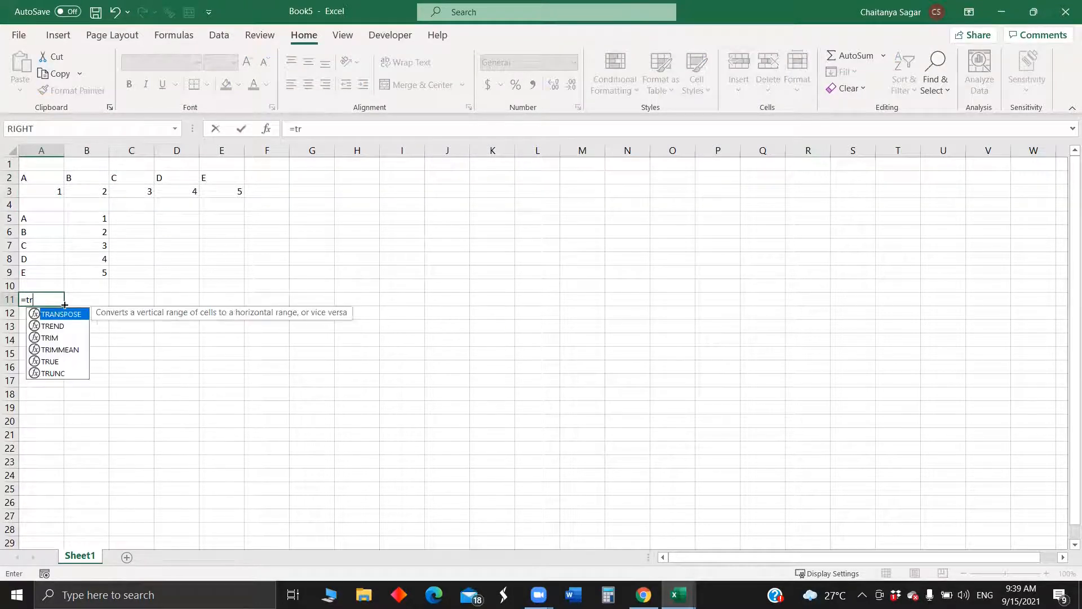
{"action": "type", "text": "anspos"}
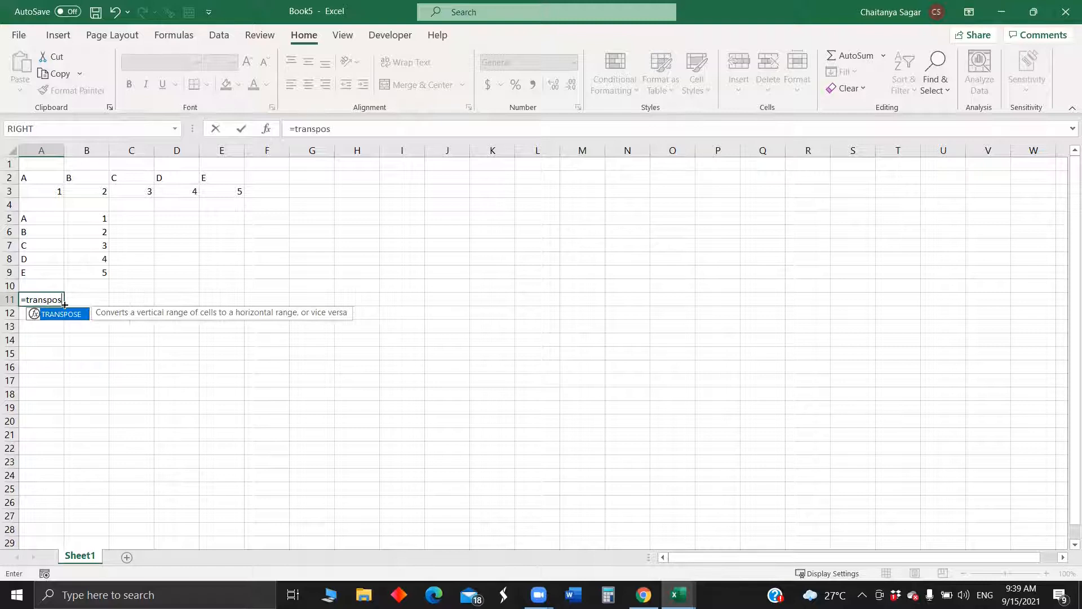
{"action": "type", "text": "e("}
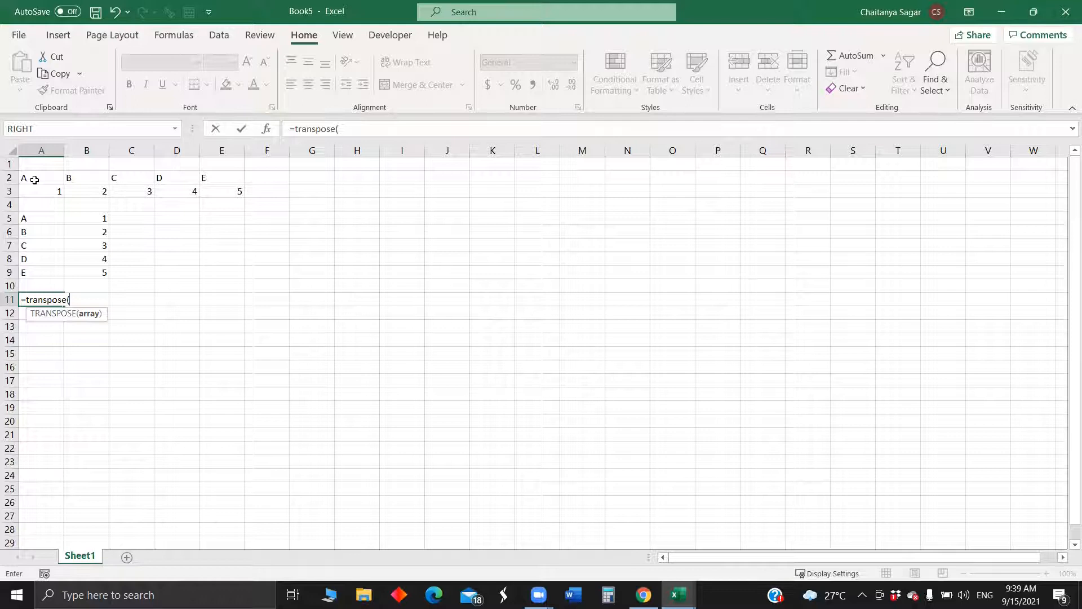
{"action": "type", "text": "A2:"}
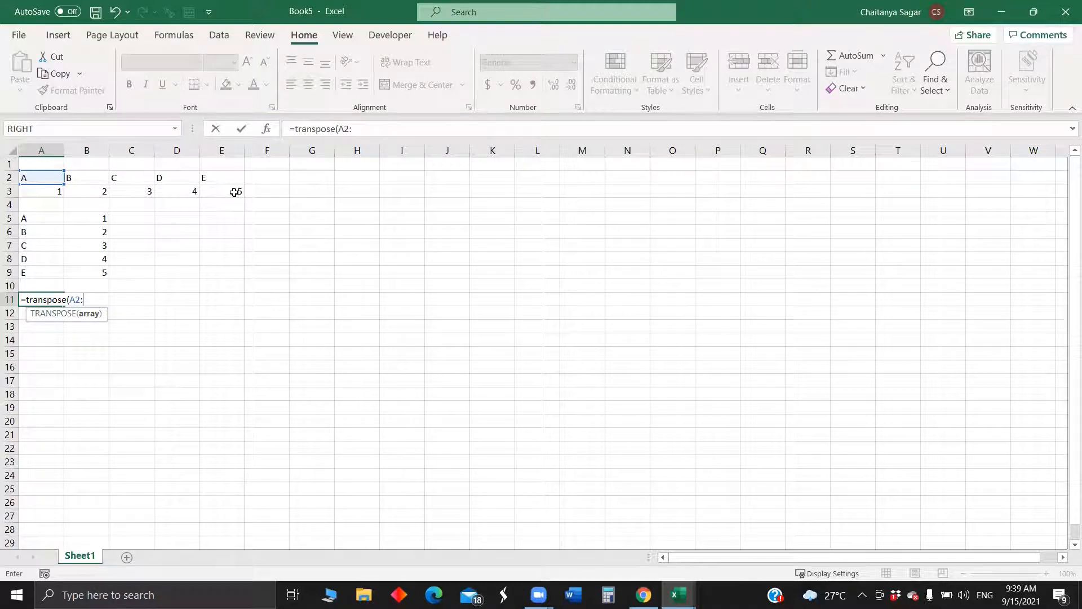
{"action": "type", "text": "E3"}
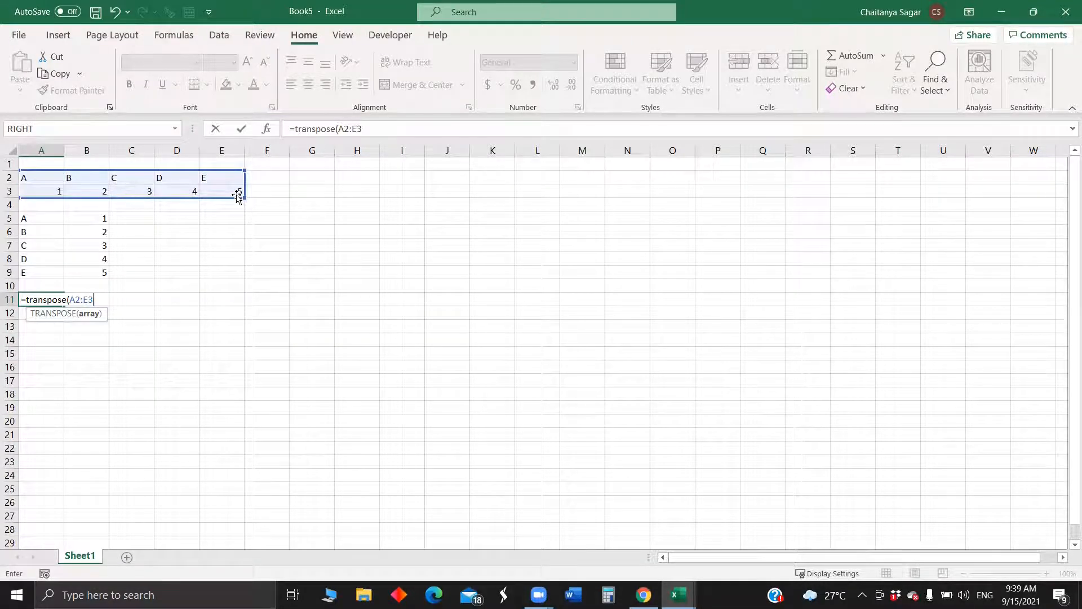
{"action": "type", "text": ")"}
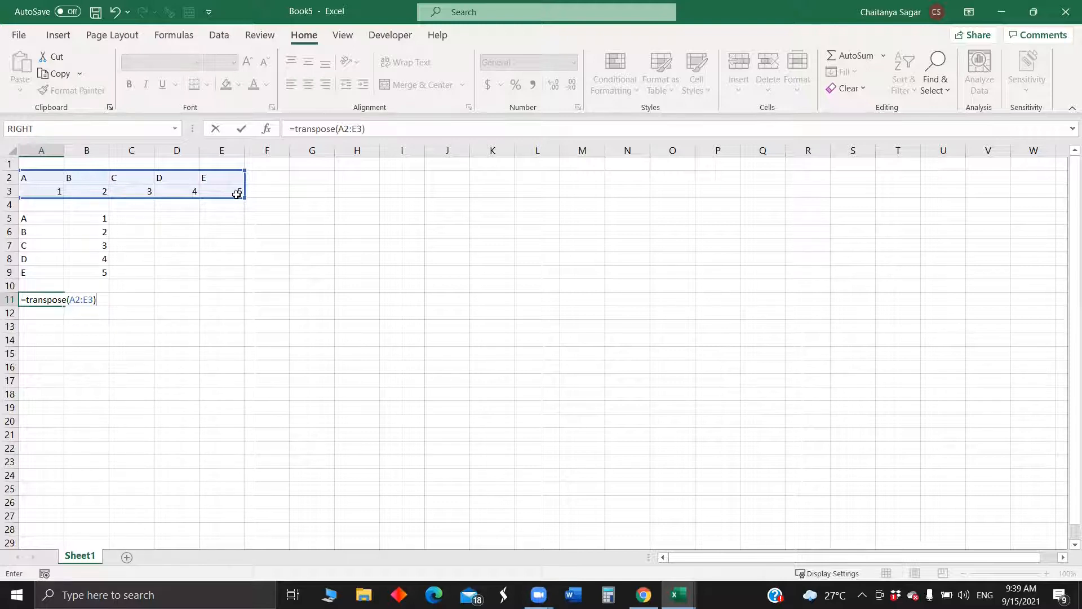
{"action": "key", "text": "Return"}
{"action": "left_click", "coordinate": [103, 338]}
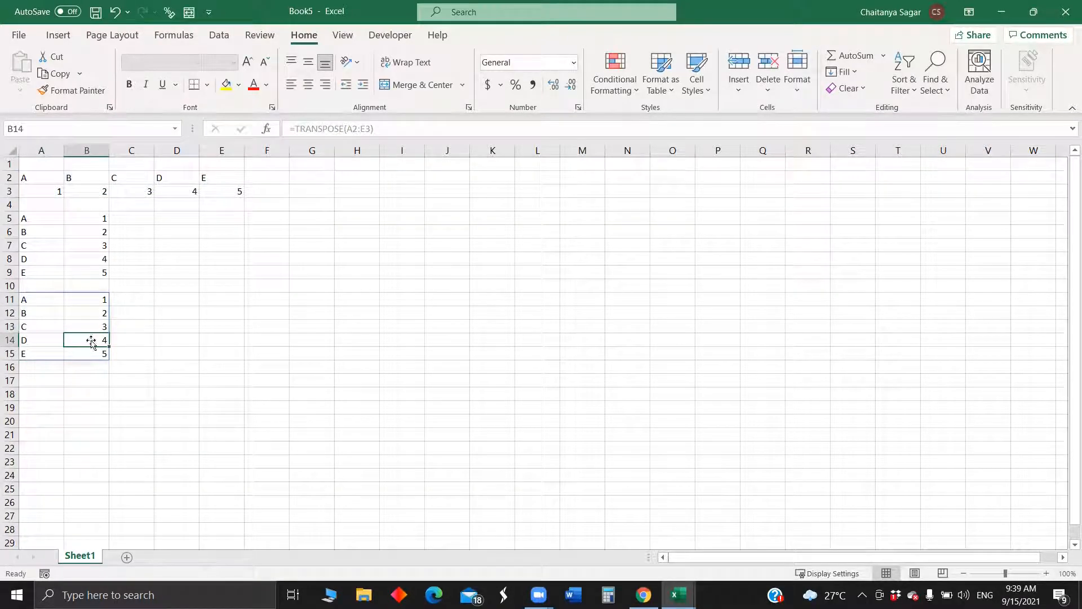
Set cell C3 to 4 to test whether the TRANSPOSE range follows its source.
{"action": "left_click", "coordinate": [135, 191]}
{"action": "type", "text": "4"}
{"action": "key", "text": "Return"}
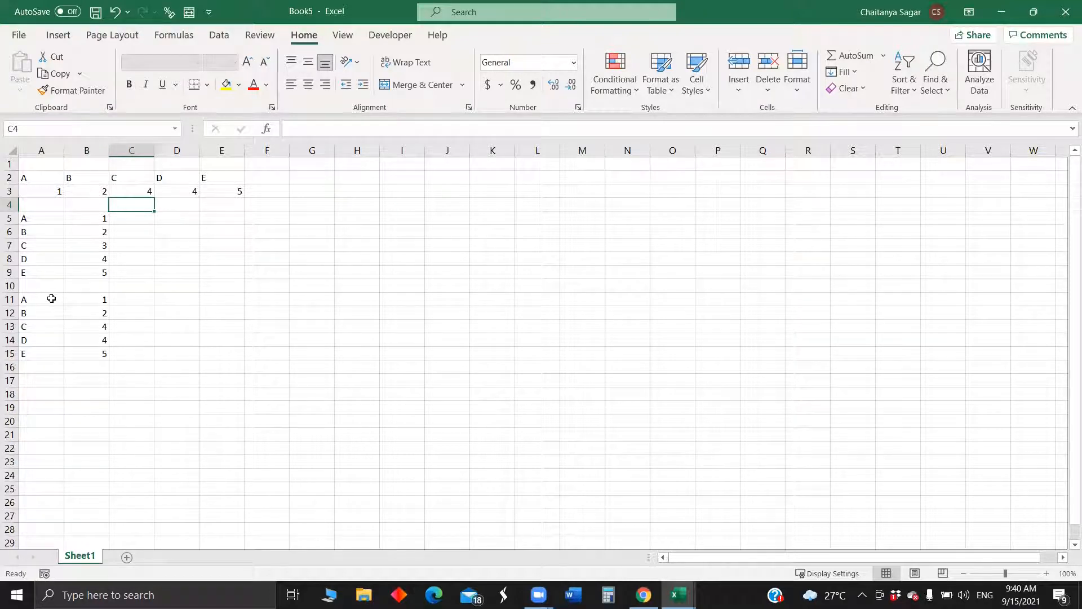
{"action": "left_click", "coordinate": [172, 297]}
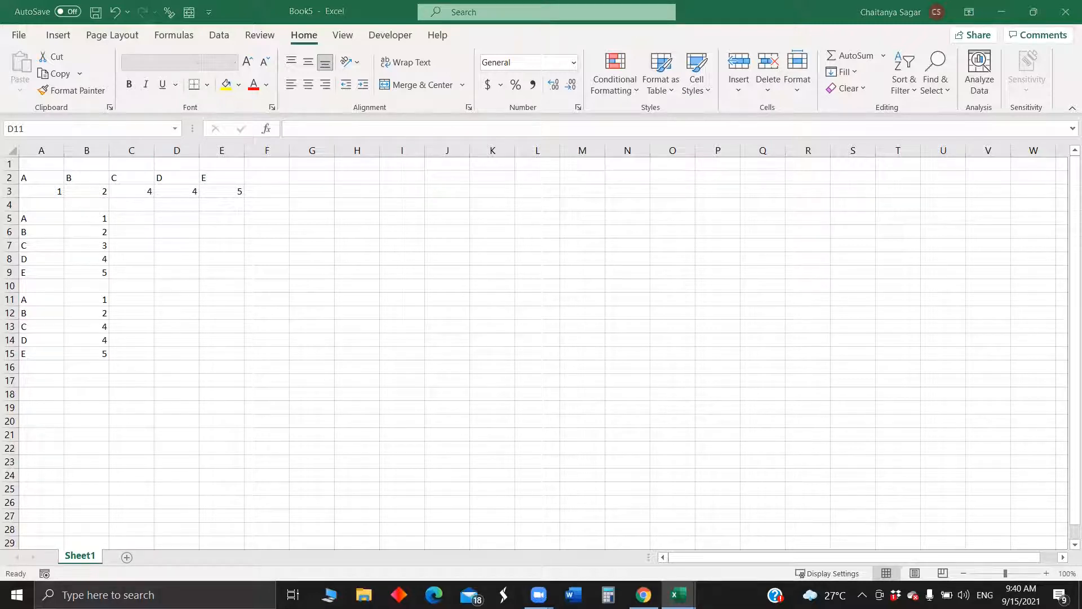
Copy the sales orders table and paste it into a new worksheet starting at cell A1.
{"action": "key", "text": "ctrl+c"}
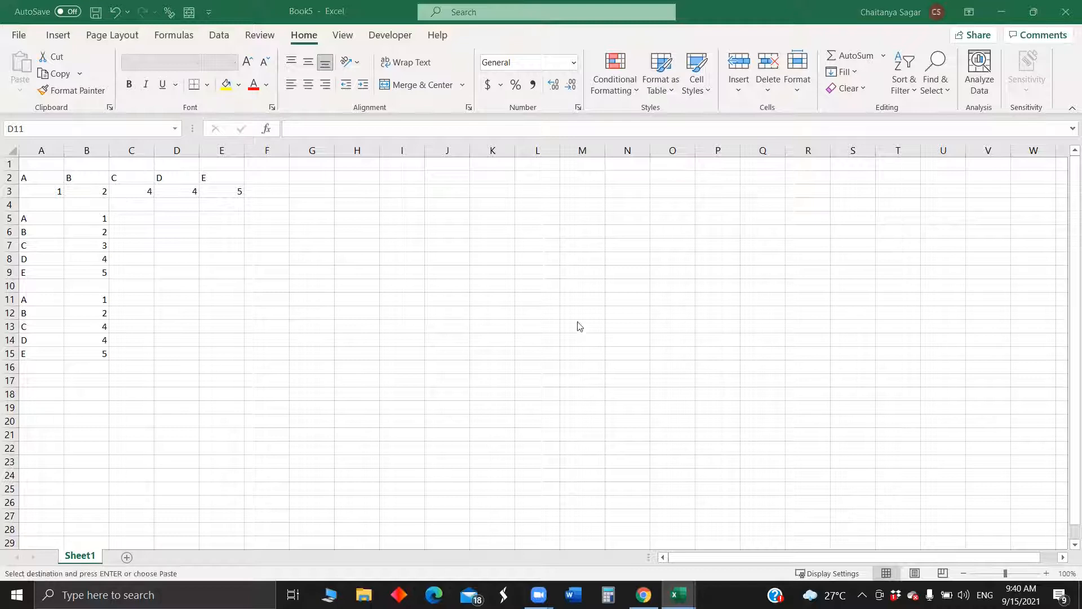
{"action": "left_click", "coordinate": [127, 559]}
{"action": "left_click", "coordinate": [128, 558]}
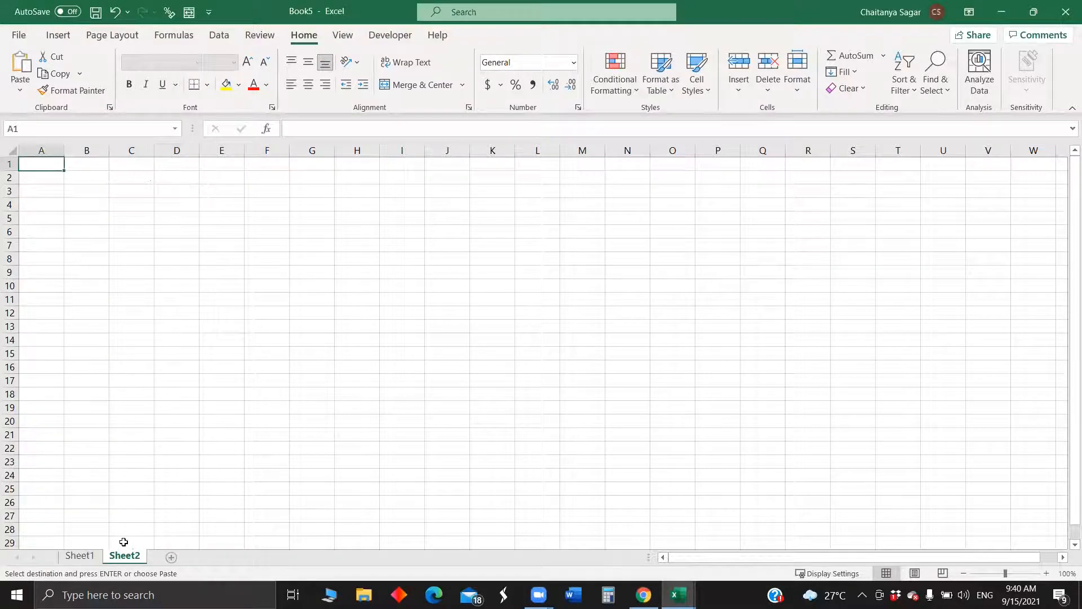
{"action": "key", "text": "ctrl+v"}
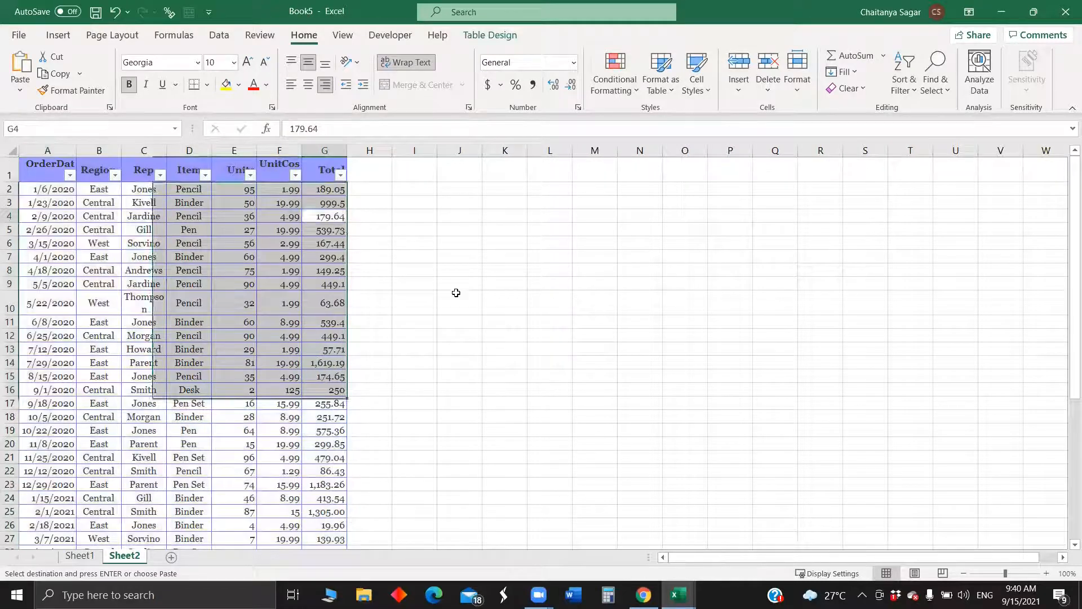
{"action": "left_click", "coordinate": [495, 302]}
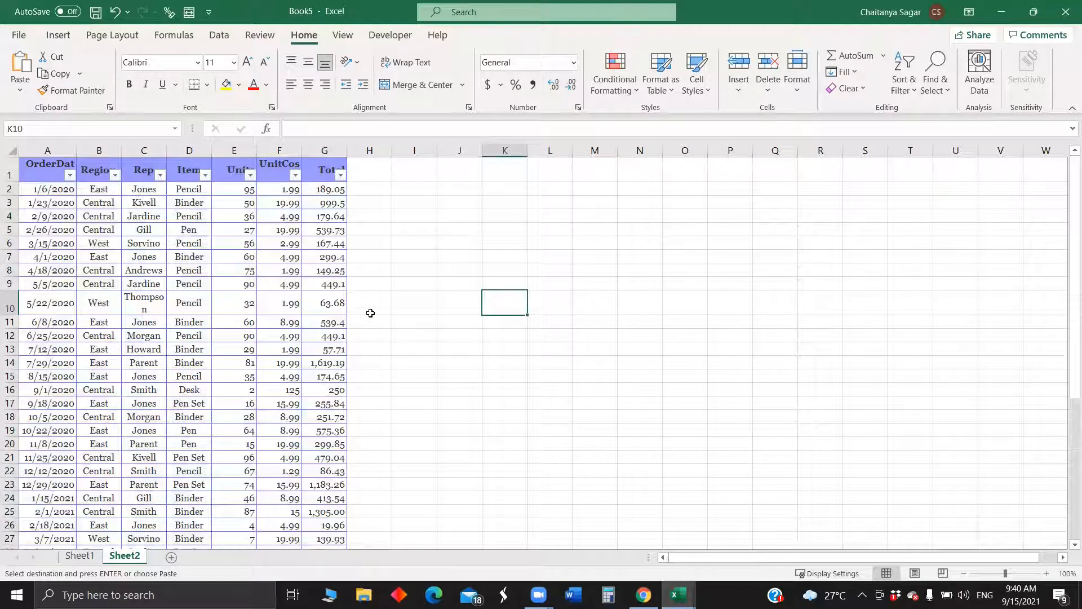
Find all cells containing "Pen", enlarge the results list and select every match.
{"action": "key", "text": "ctrl+f"}
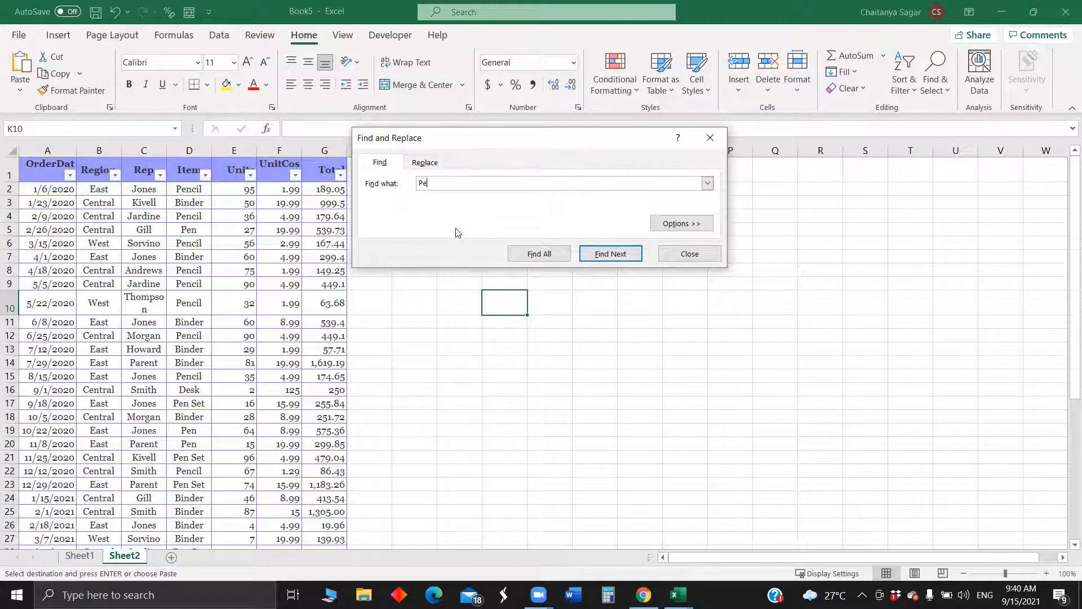
{"action": "type", "text": "Pen"}
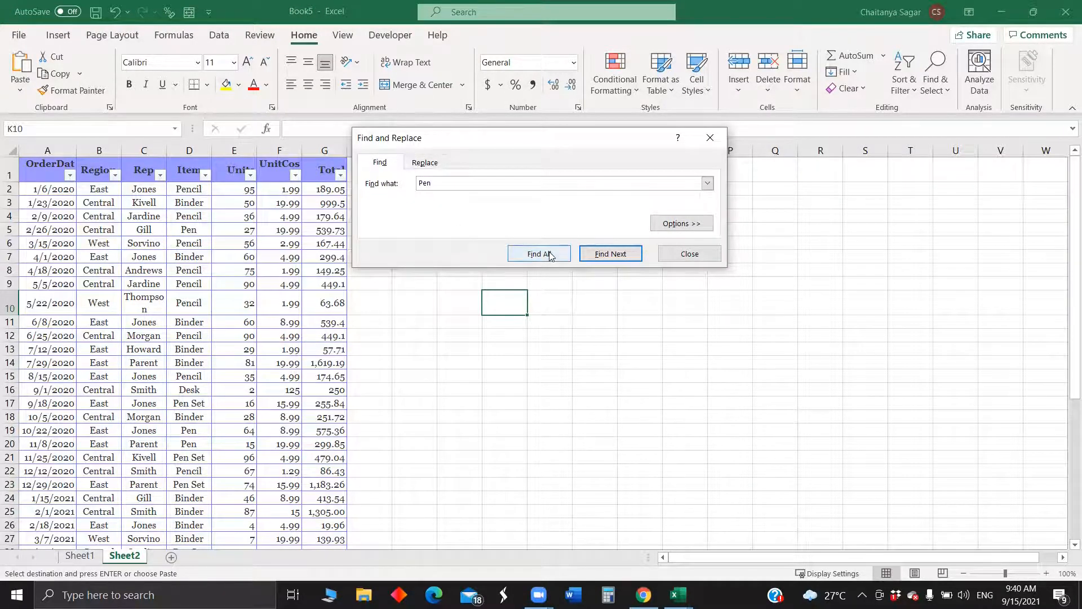
{"action": "left_click", "coordinate": [541, 253]}
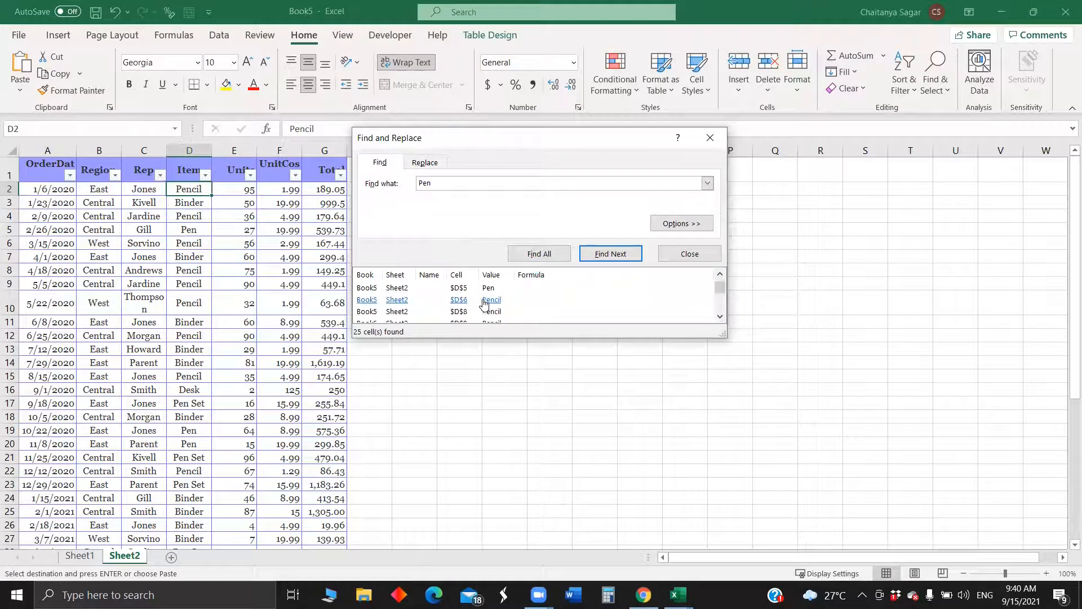
{"action": "scroll", "coordinate": [461, 308], "scroll_direction": "down", "scroll_amount": 3}
{"action": "scroll", "coordinate": [461, 307], "scroll_direction": "down", "scroll_amount": 5}
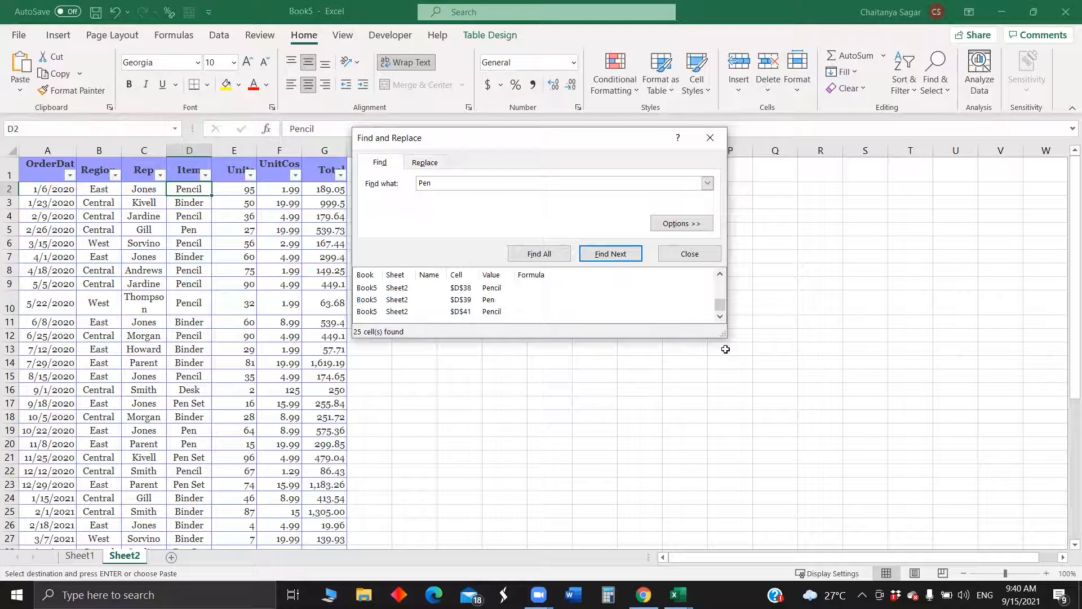
{"action": "left_click_drag", "start_coordinate": [726, 336], "coordinate": [829, 430]}
{"action": "left_click", "coordinate": [541, 336]}
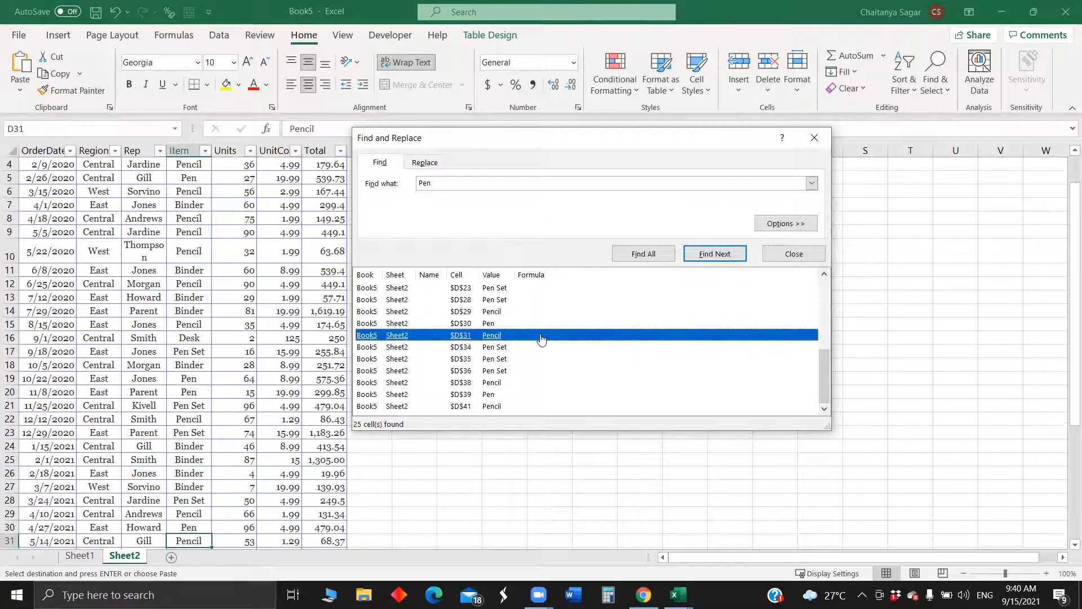
{"action": "key", "text": "ctrl+a"}
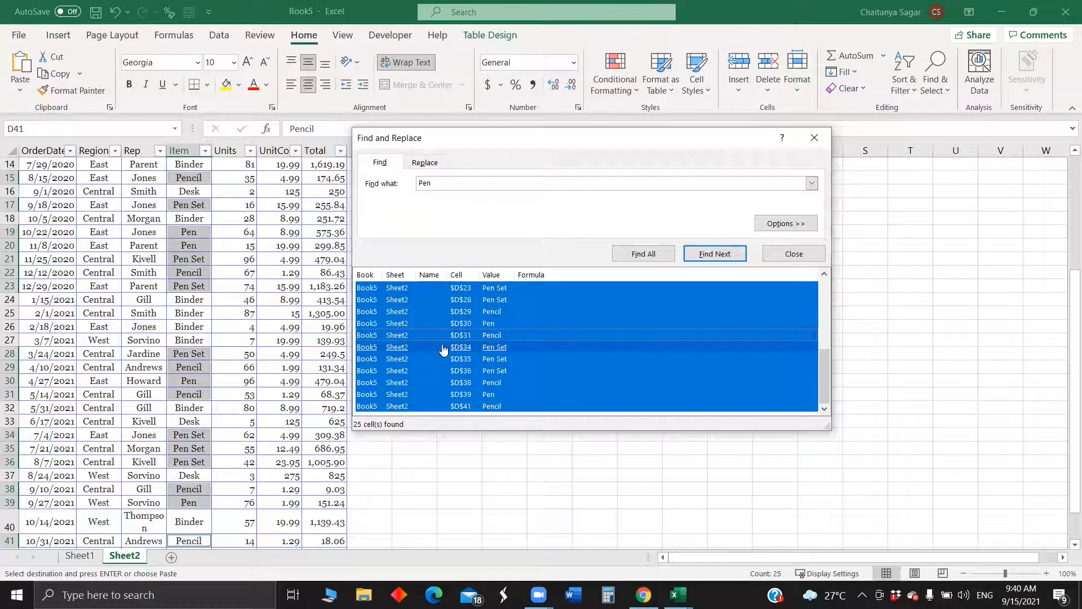
Find all cells containing "Pencil" and format every match in bold with a yellow fill.
{"action": "left_click", "coordinate": [448, 184]}
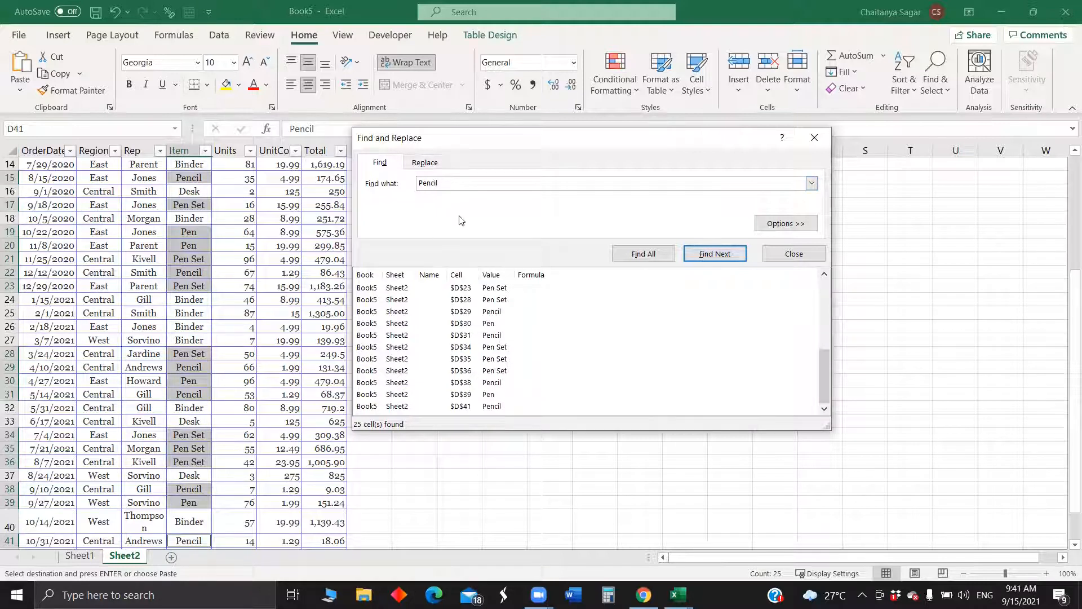
{"action": "left_click", "coordinate": [498, 302]}
{"action": "key", "text": "Escape"}
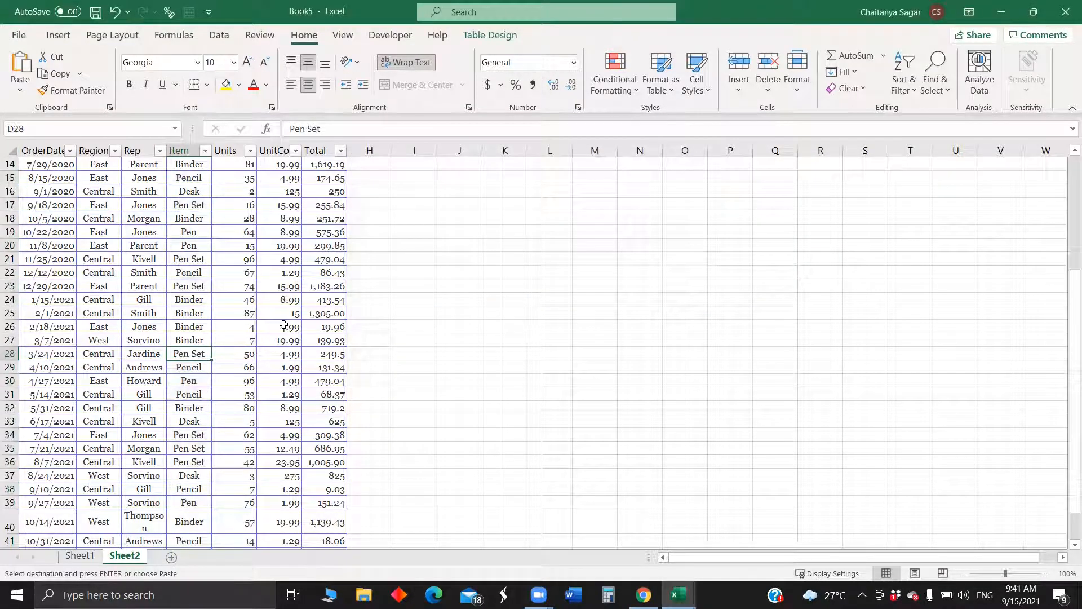
{"action": "key", "text": "Escape"}
{"action": "left_click", "coordinate": [439, 340]}
{"action": "key", "text": "ctrl+f"}
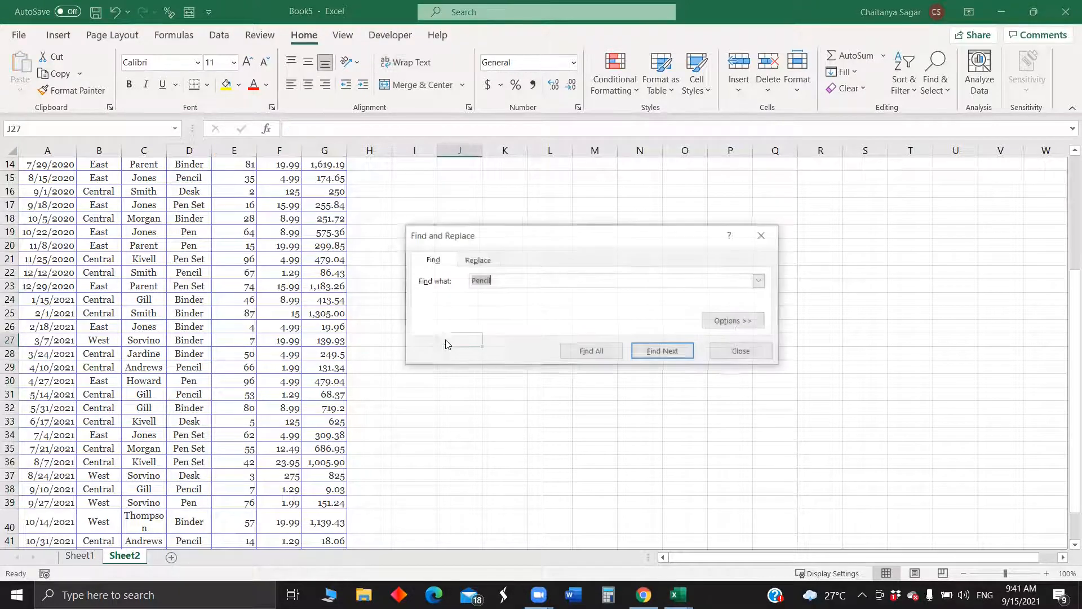
{"action": "left_click", "coordinate": [588, 352]}
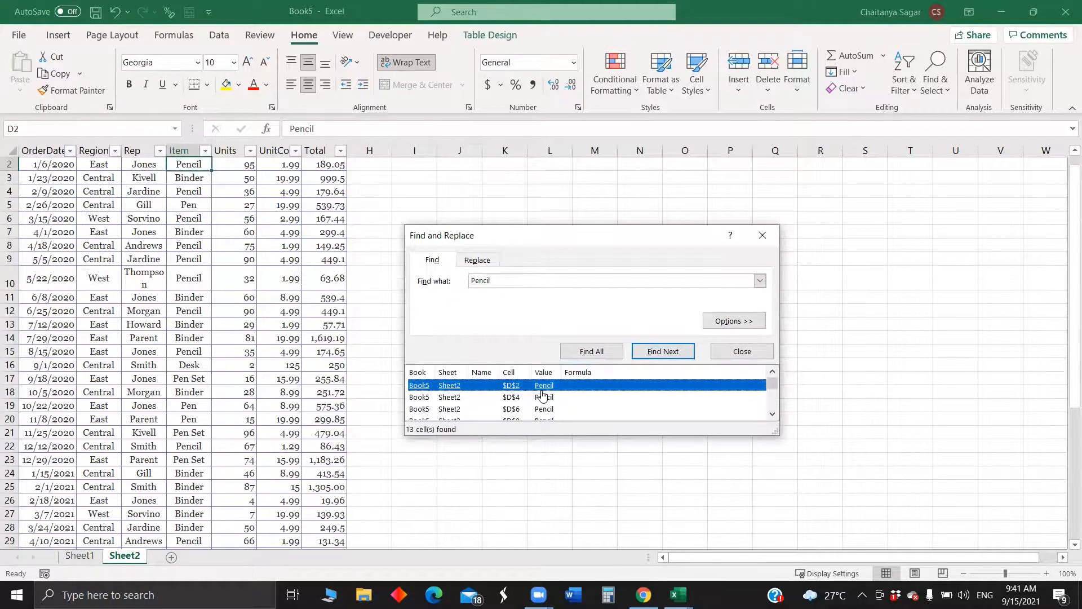
{"action": "key", "text": "ctrl+a"}
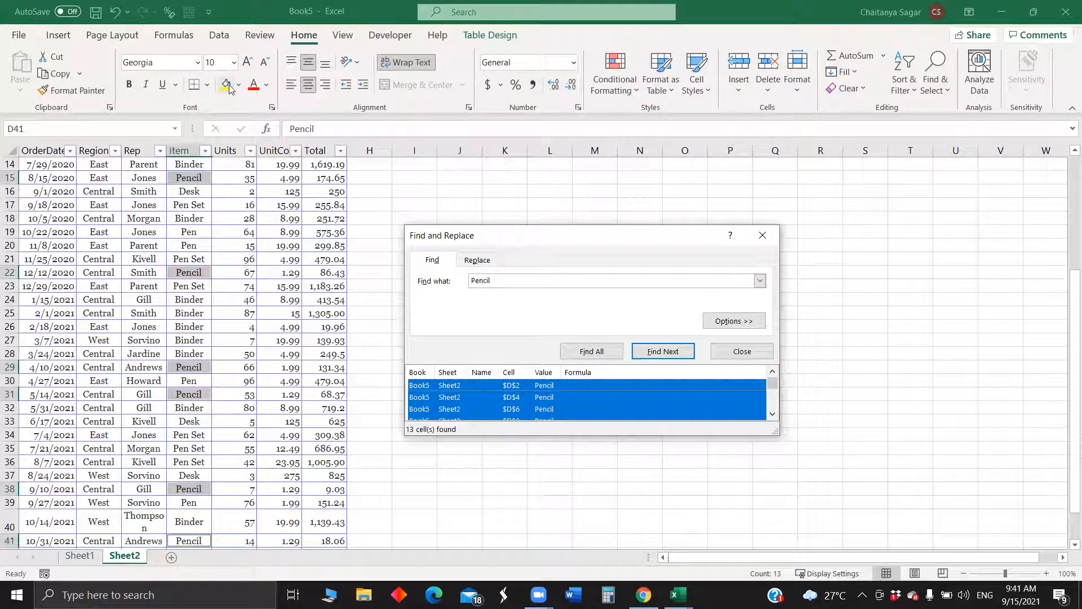
{"action": "left_click", "coordinate": [129, 84]}
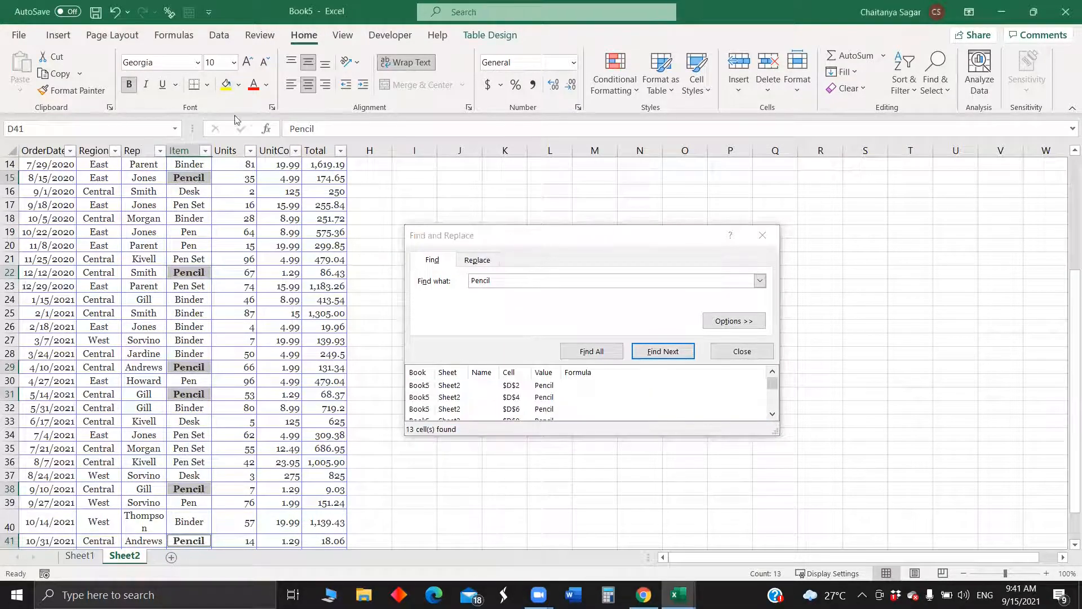
{"action": "left_click", "coordinate": [225, 85]}
Try to append extra text after "Pencil" in cell D41, and close the Find and Replace dialog.
{"action": "left_click", "coordinate": [341, 133]}
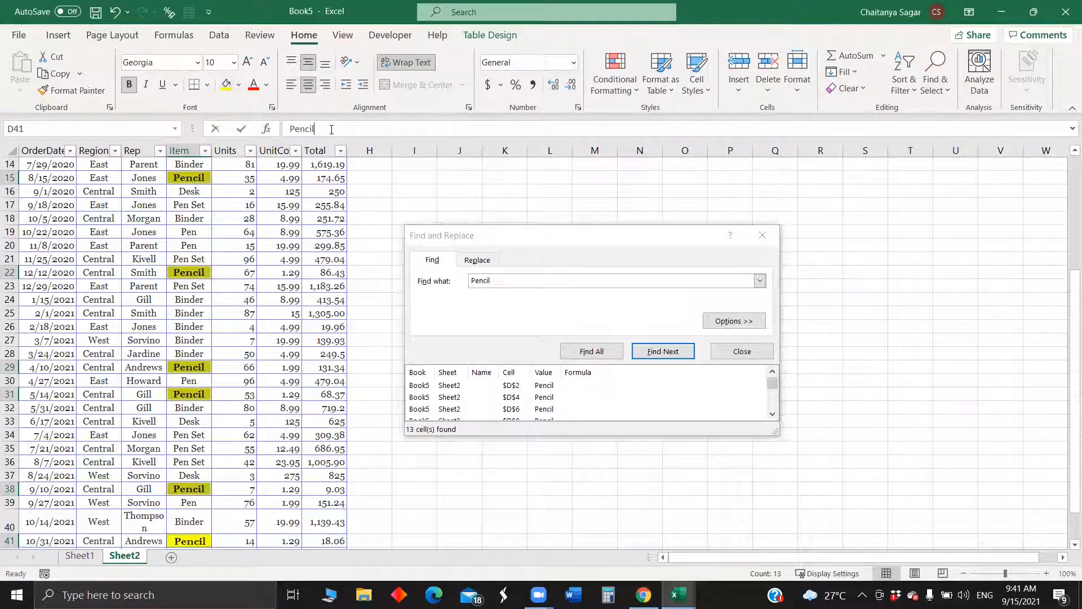
{"action": "type", "text": "B"}
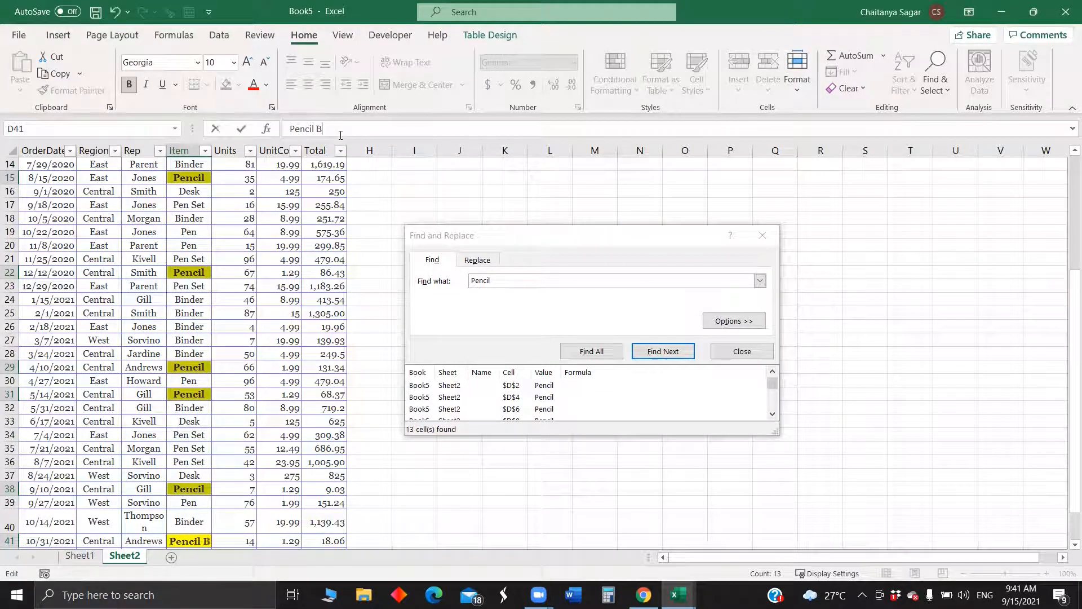
{"action": "type", "text": "IX"}
{"action": "key", "text": "BackSpace"}
{"action": "key", "text": "BackSpace"}
{"action": "key", "text": "BackSpace"}
{"action": "left_click", "coordinate": [762, 235]}
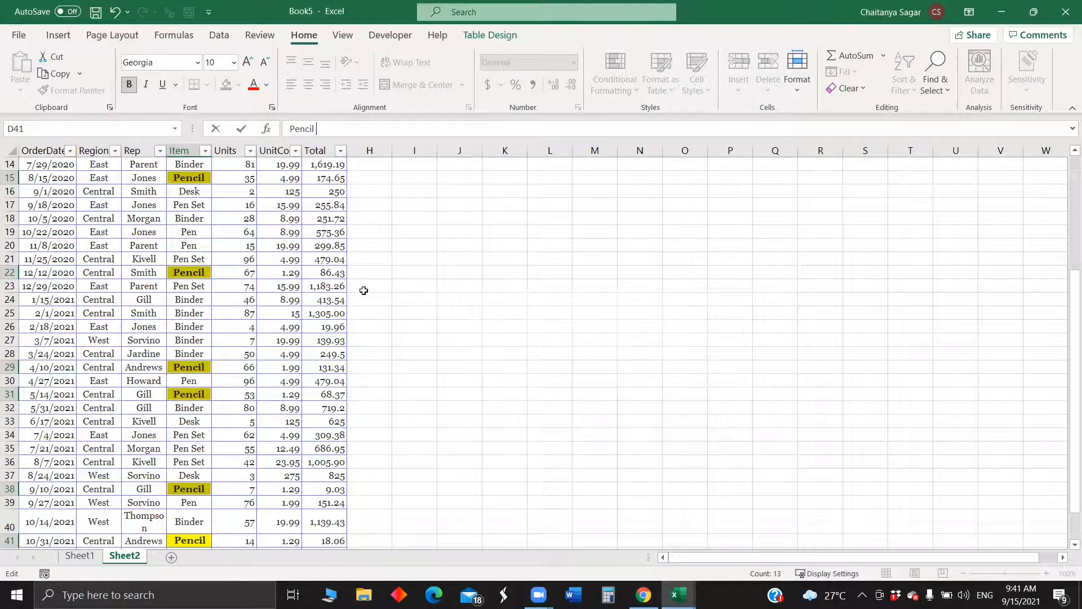
{"action": "left_click", "coordinate": [320, 285]}
Examine the filter options of the table's Item column without applying a filter.
{"action": "scroll", "coordinate": [324, 279], "scroll_direction": "up", "scroll_amount": 5}
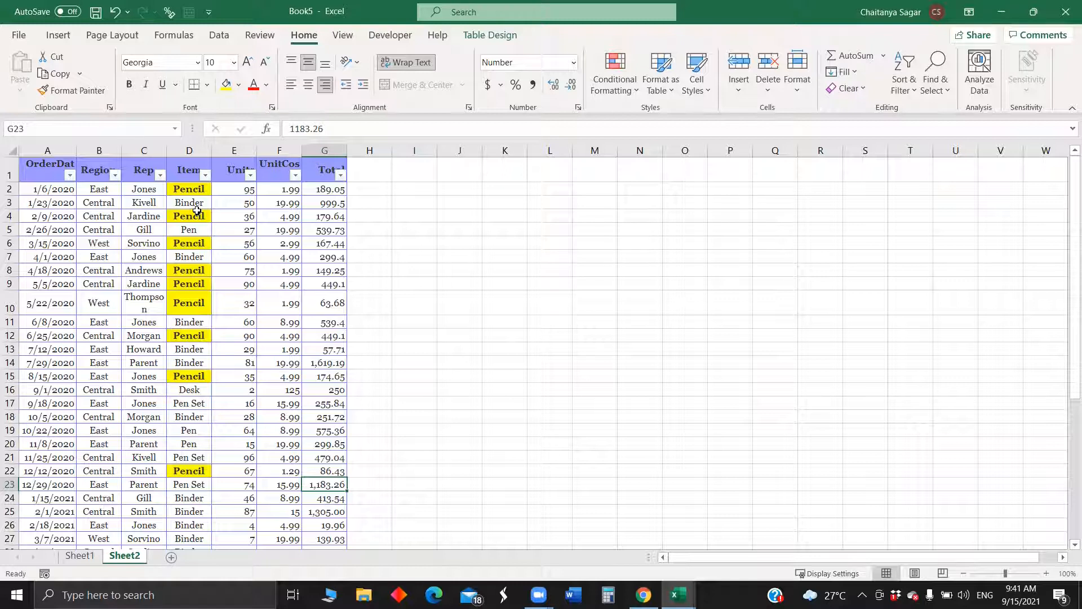
{"action": "left_click", "coordinate": [205, 175]}
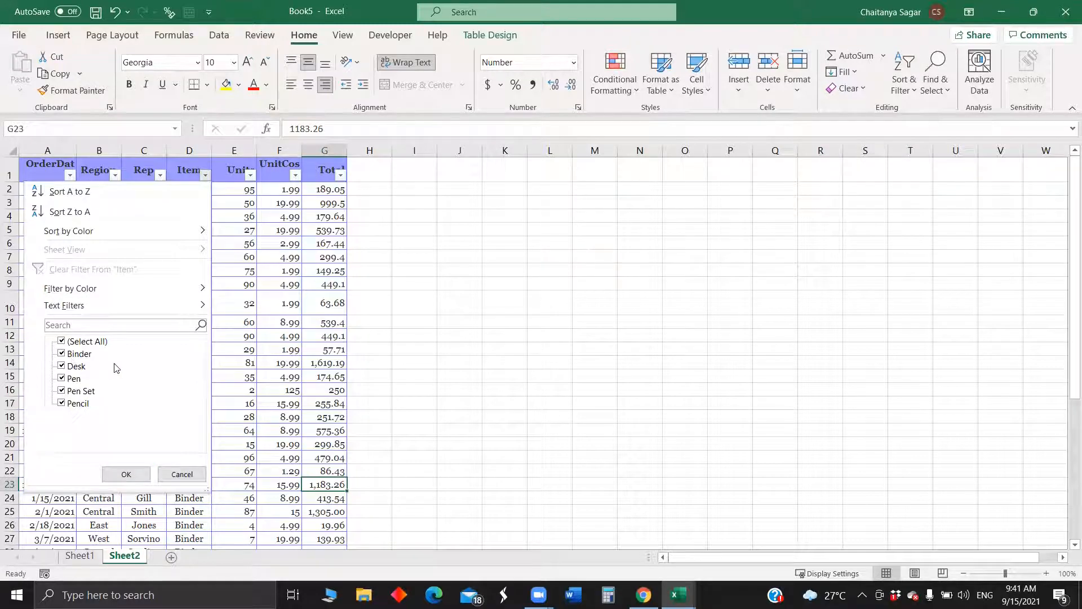
{"action": "left_click", "coordinate": [274, 311]}
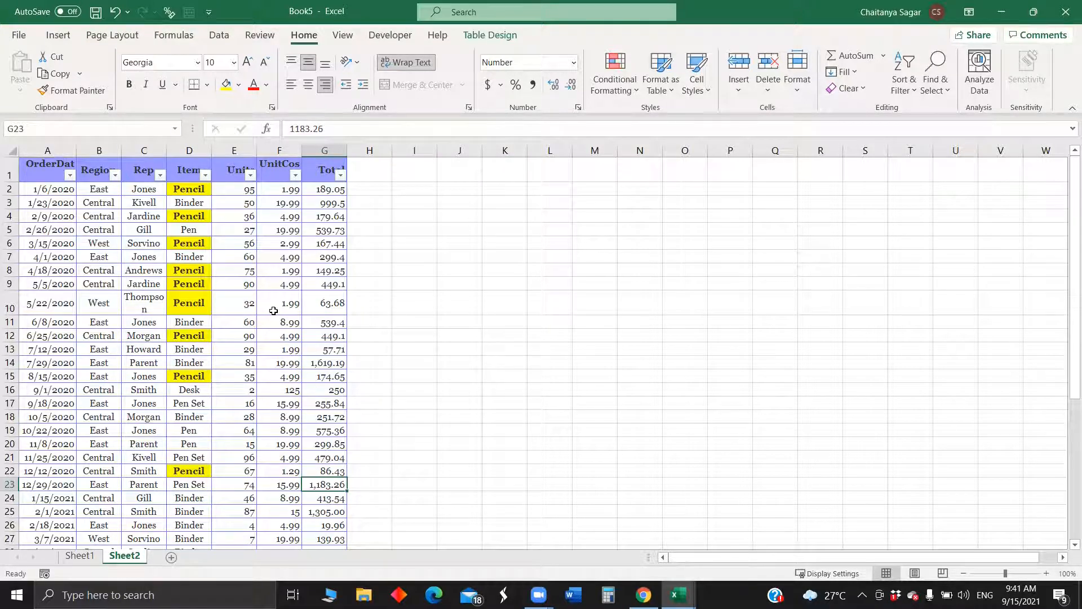
{"action": "left_click", "coordinate": [252, 280]}
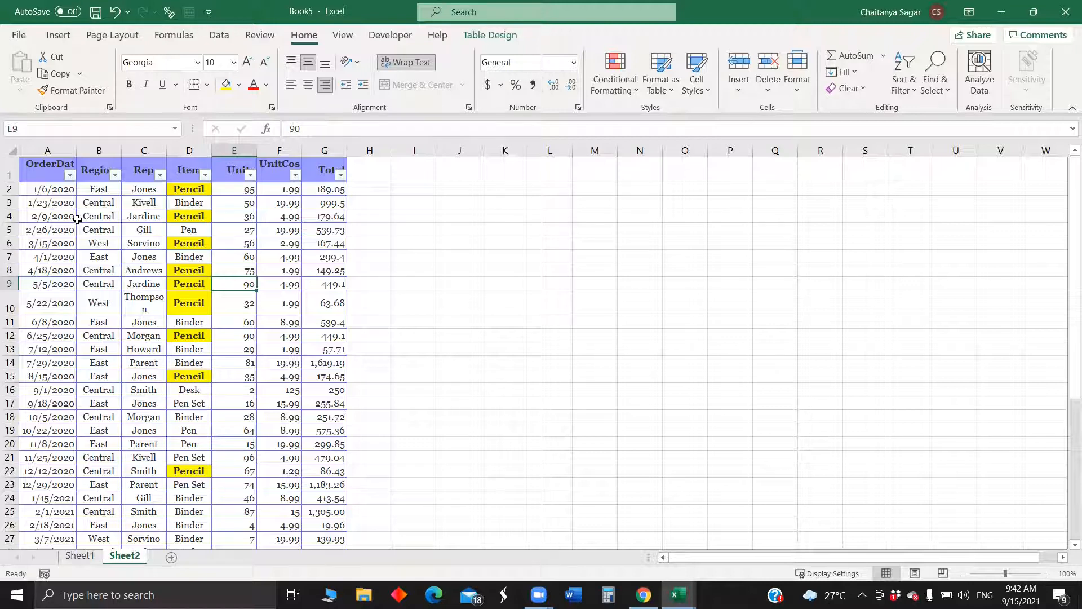
{"action": "left_click", "coordinate": [47, 170]}
{"action": "key", "text": "ctrl+shift+Down"}
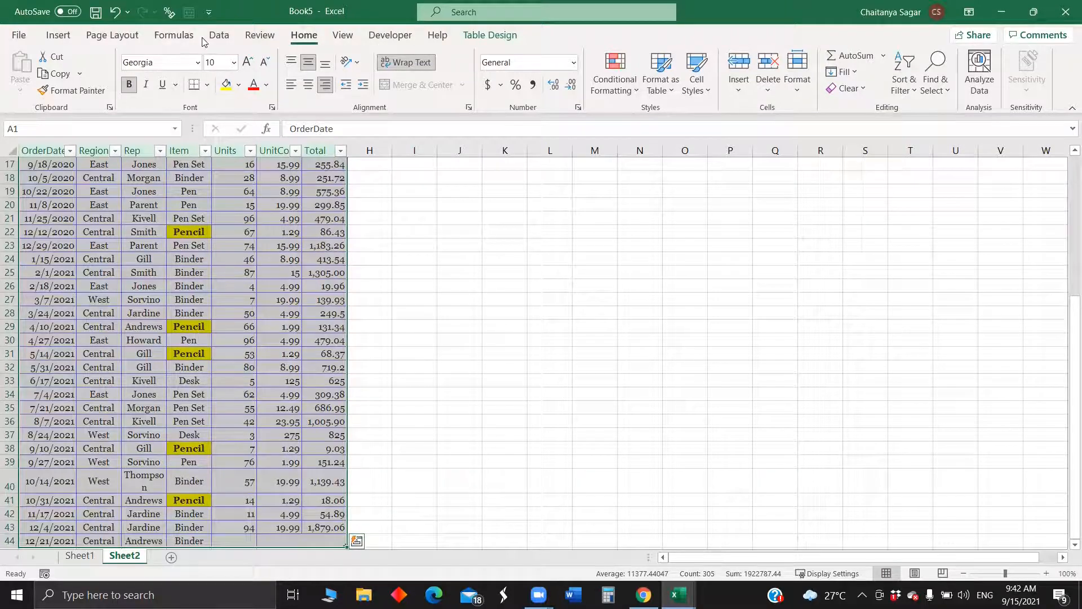
{"action": "left_click", "coordinate": [58, 35]}
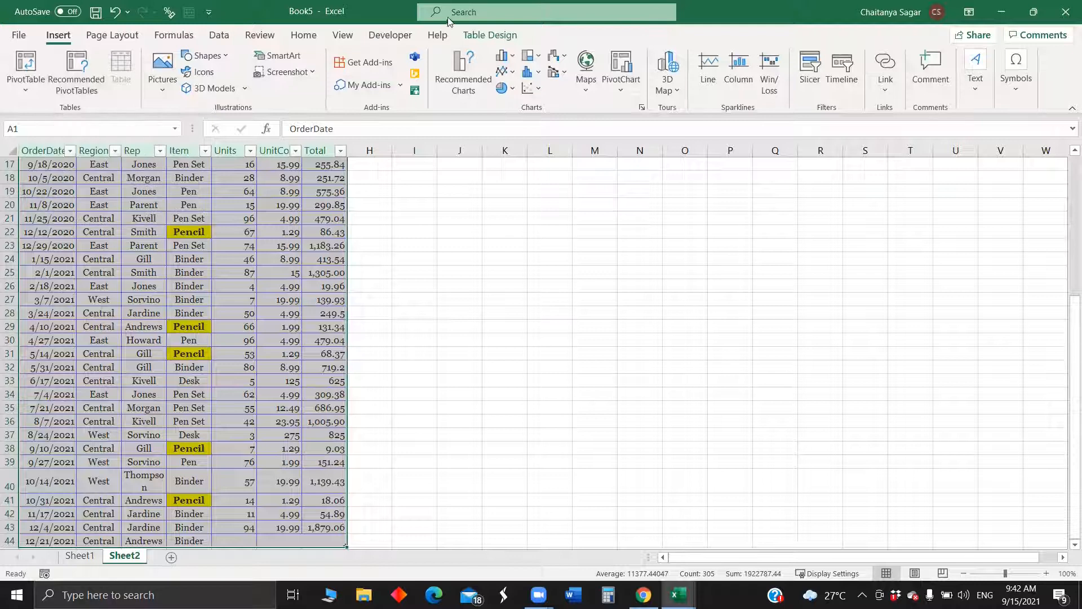
{"action": "left_click", "coordinate": [215, 37]}
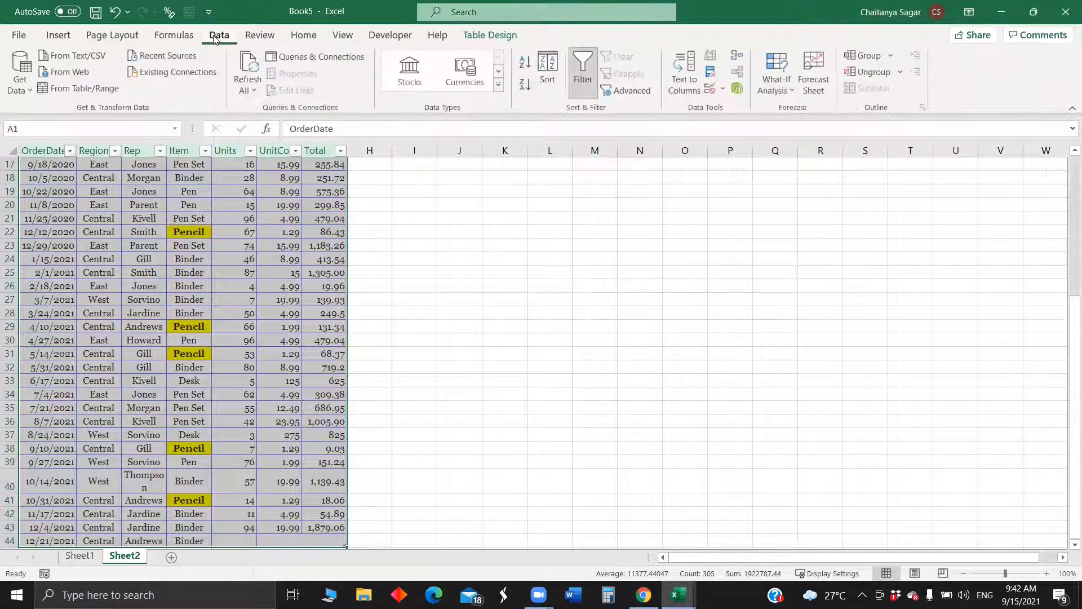
{"action": "left_click", "coordinate": [455, 12]}
{"action": "type", "text": "tab"}
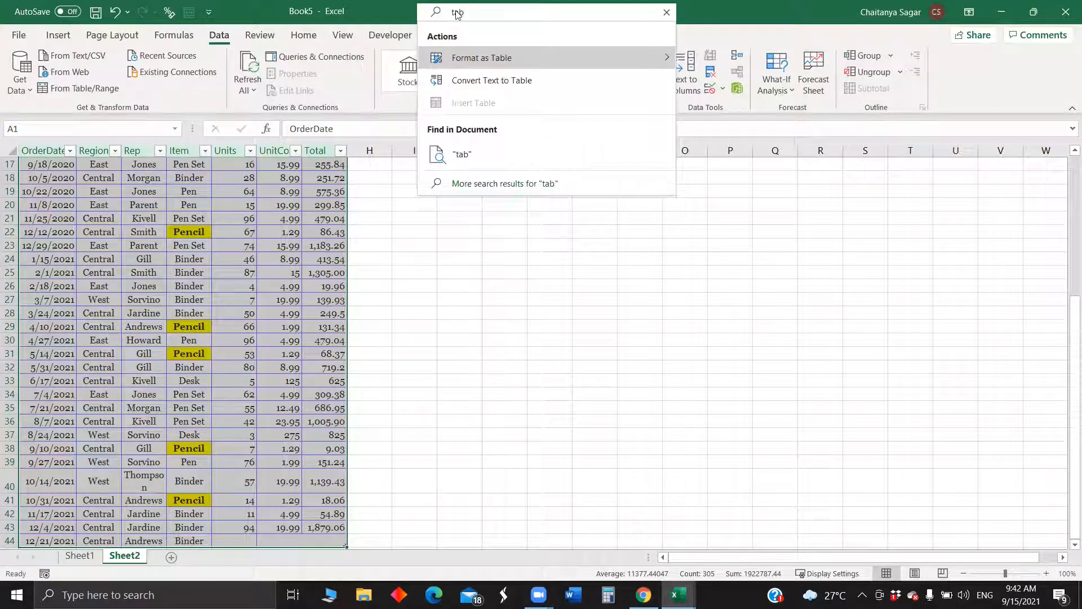
{"action": "left_click", "coordinate": [508, 60]}
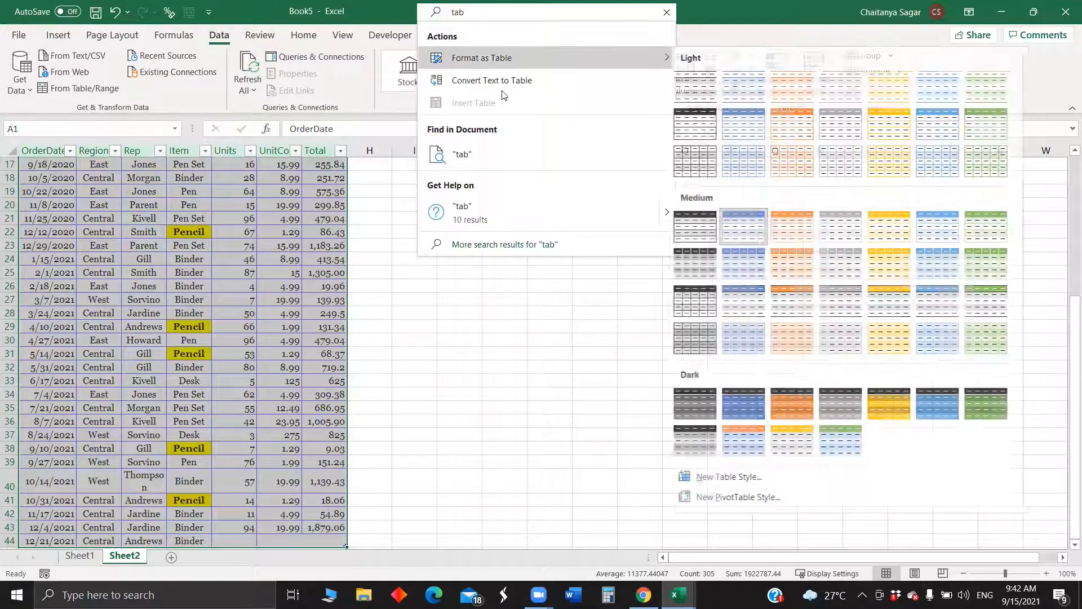
{"action": "left_click", "coordinate": [702, 95]}
Insert slicers for the table's Region and Item columns and place them side by side beside the data.
{"action": "left_click", "coordinate": [249, 230]}
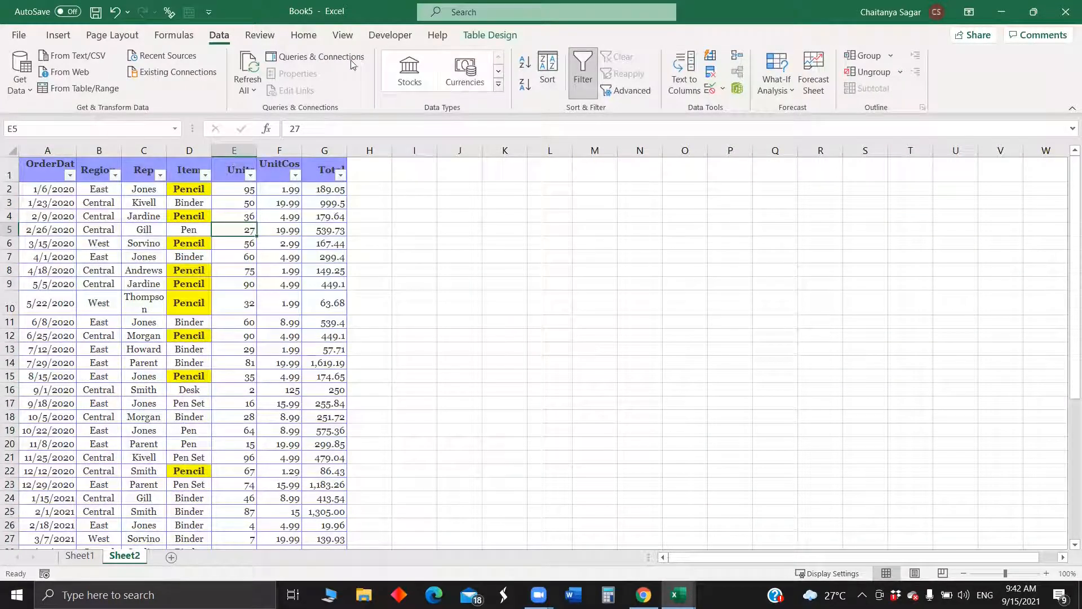
{"action": "left_click", "coordinate": [463, 10]}
{"action": "type", "text": "27"}
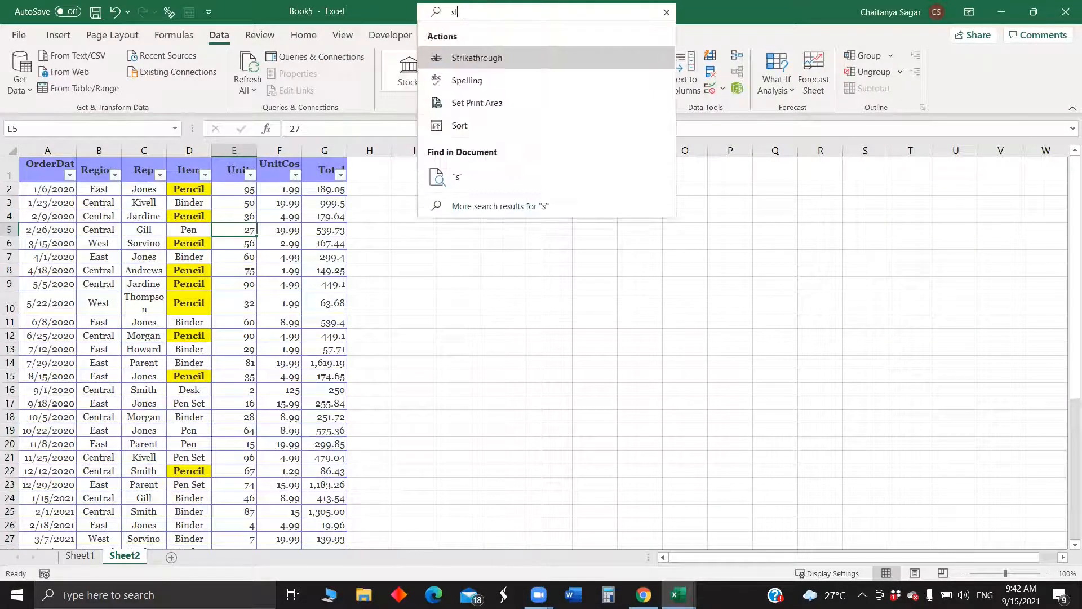
{"action": "key", "text": "Escape"}
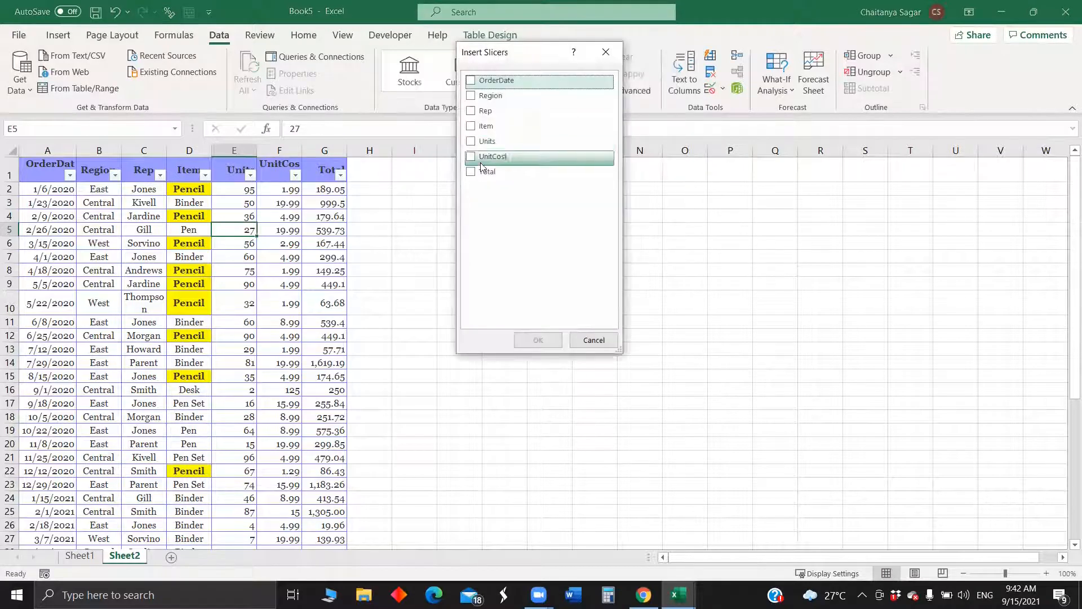
{"action": "left_click", "coordinate": [476, 95]}
{"action": "left_click", "coordinate": [475, 130]}
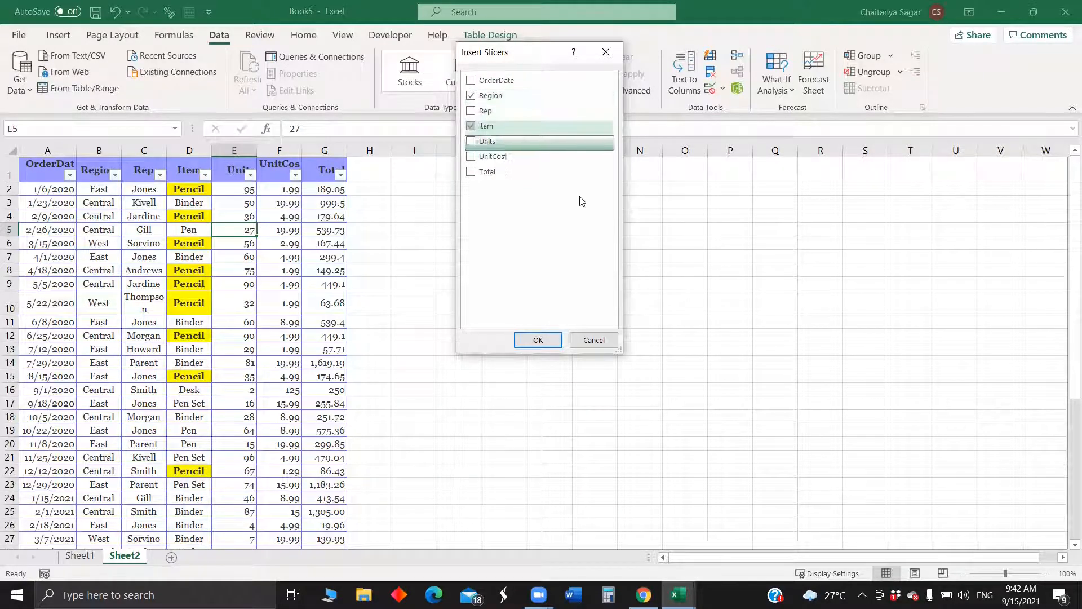
{"action": "left_click", "coordinate": [538, 340]}
{"action": "left_click_drag", "start_coordinate": [551, 286], "coordinate": [647, 251]}
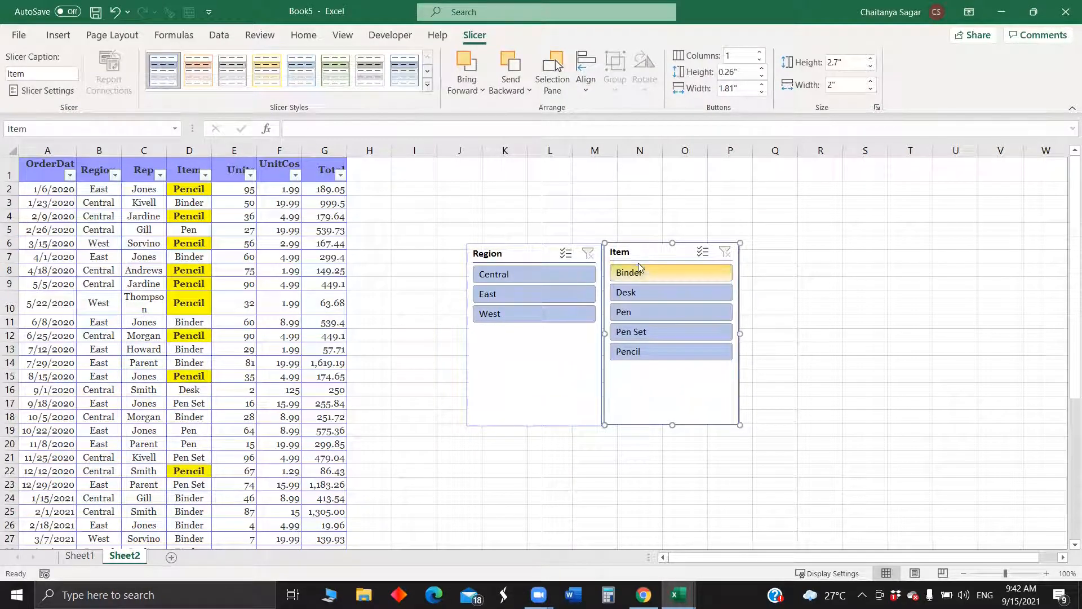
Filter the orders to the East region with the slicer and check the matching choice in the Region column's filter list.
{"action": "left_click", "coordinate": [560, 293]}
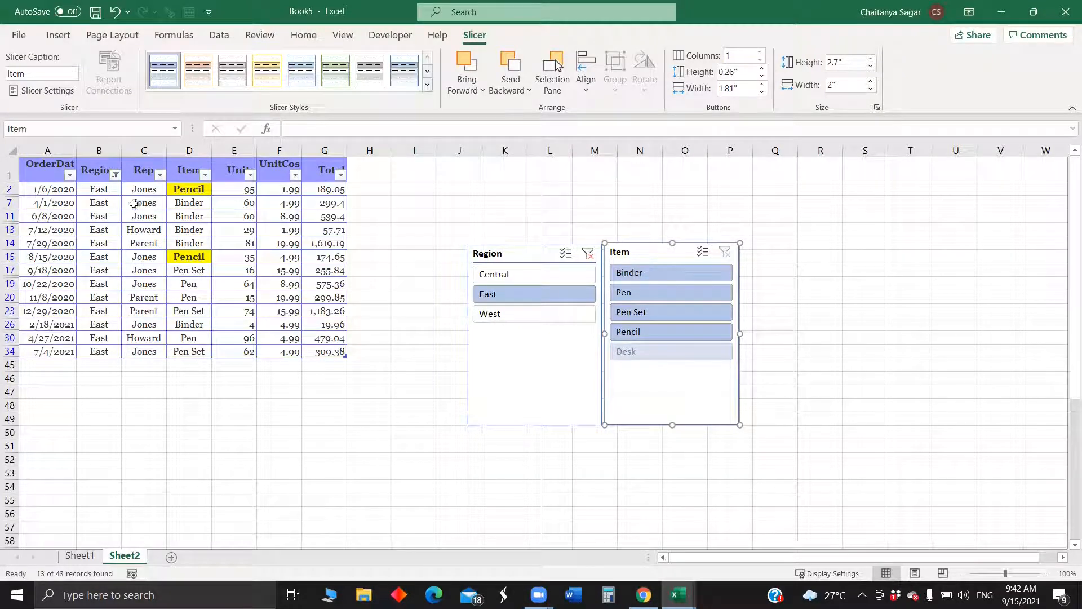
{"action": "left_click", "coordinate": [115, 176]}
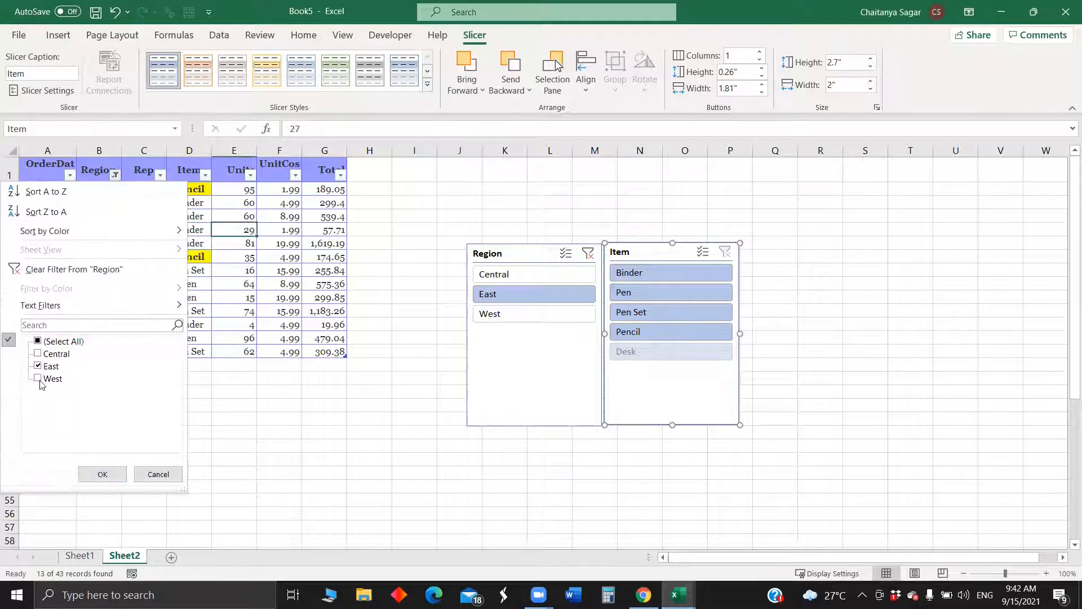
{"action": "left_click", "coordinate": [102, 473]}
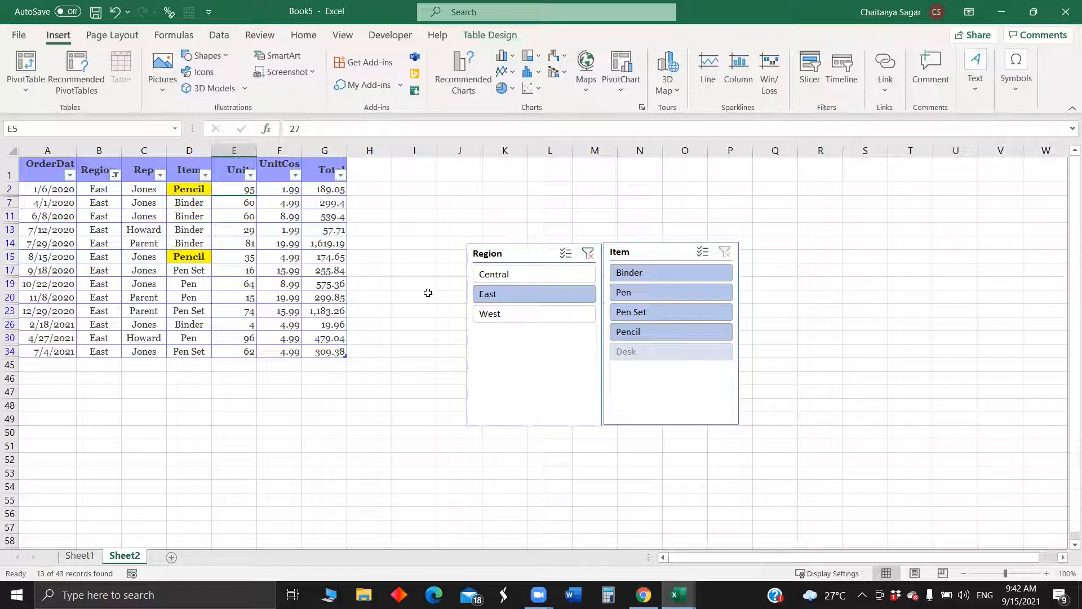
Filter the orders with the slicers to Central and the items Pen, Desk and Binder, and add Pen Set in multi-select mode.
{"action": "left_click", "coordinate": [513, 276]}
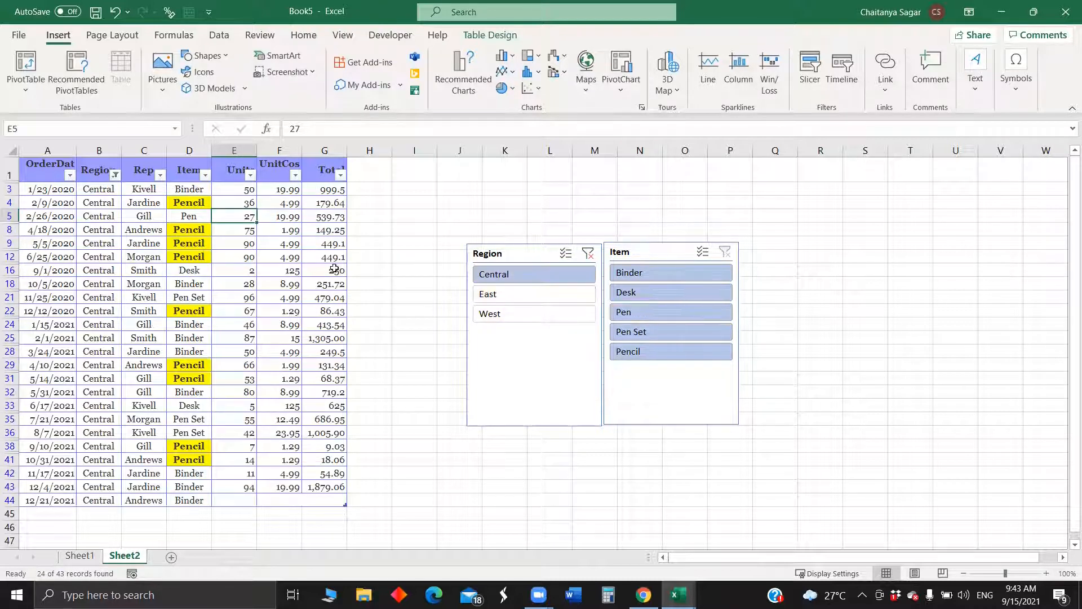
{"action": "left_click", "coordinate": [676, 293]}
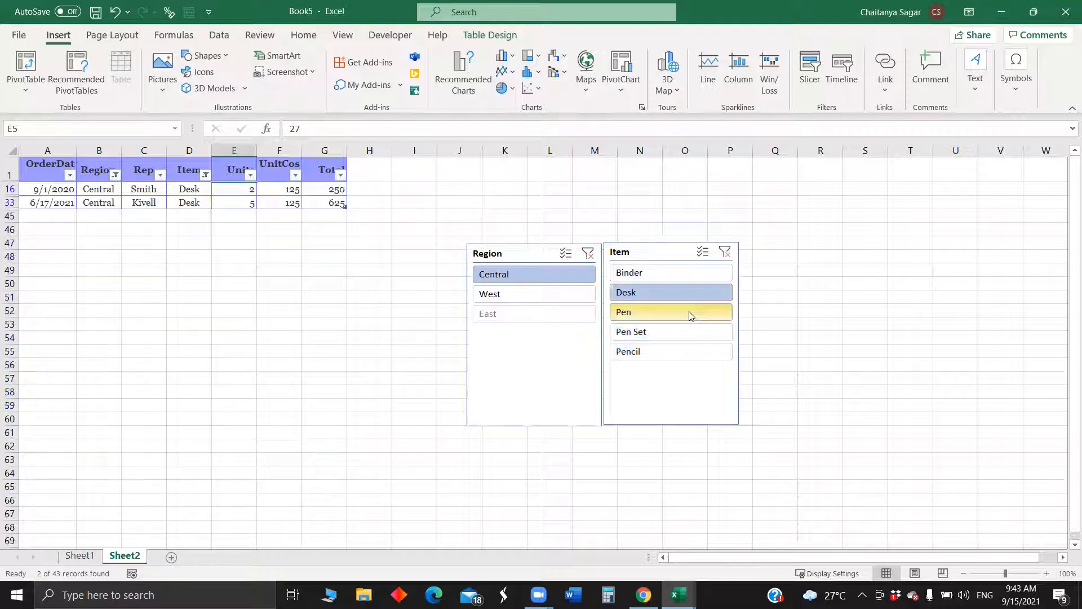
{"action": "left_click", "coordinate": [691, 315]}
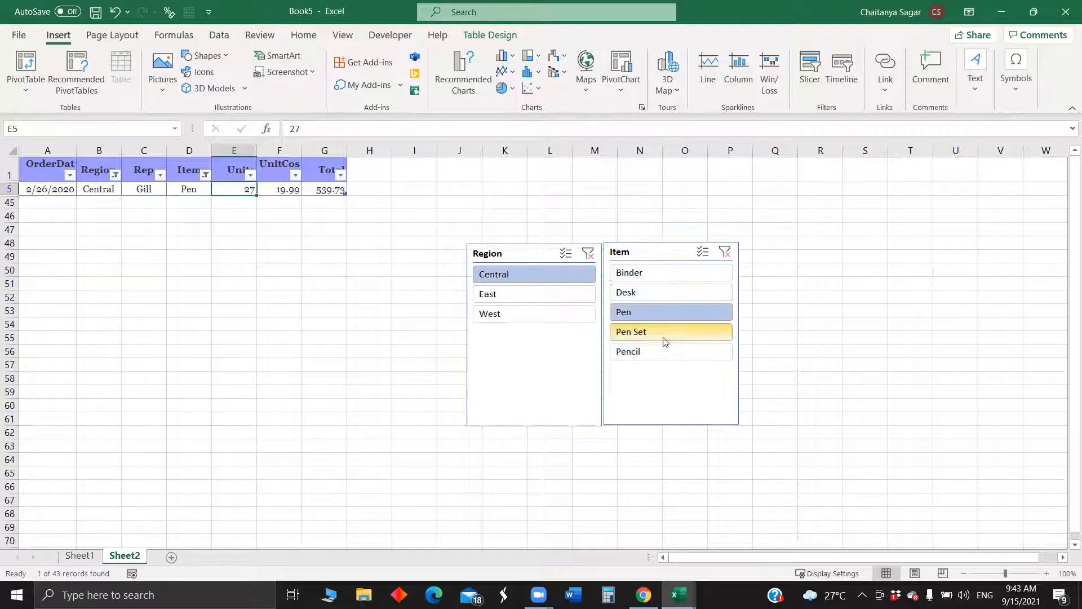
{"action": "left_click", "coordinate": [656, 289], "text": "ctrl"}
{"action": "left_click", "coordinate": [658, 274], "text": "ctrl"}
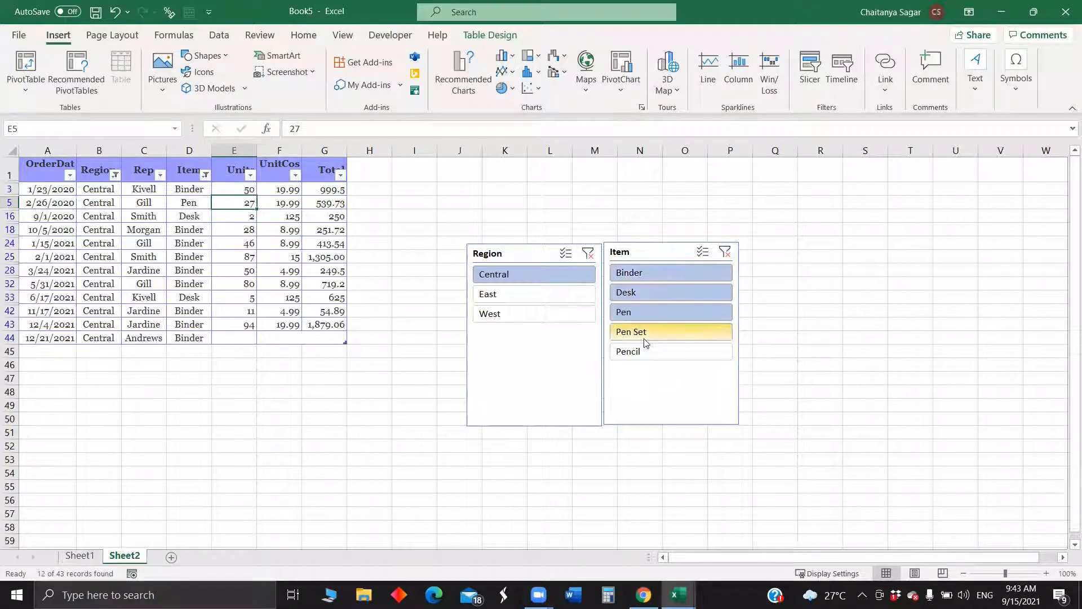
{"action": "left_click", "coordinate": [701, 253]}
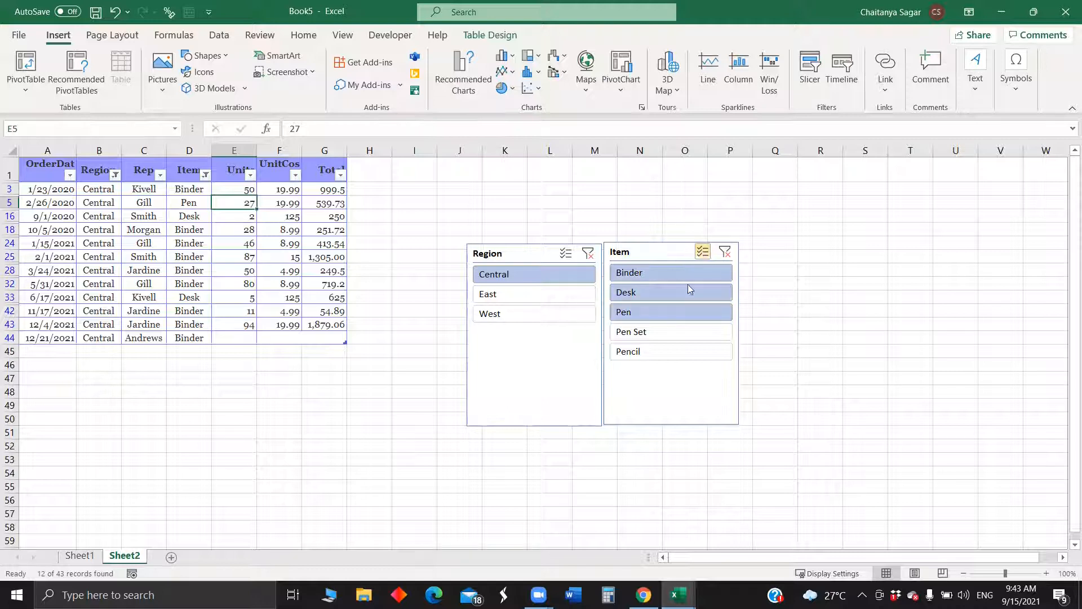
{"action": "left_click", "coordinate": [663, 333]}
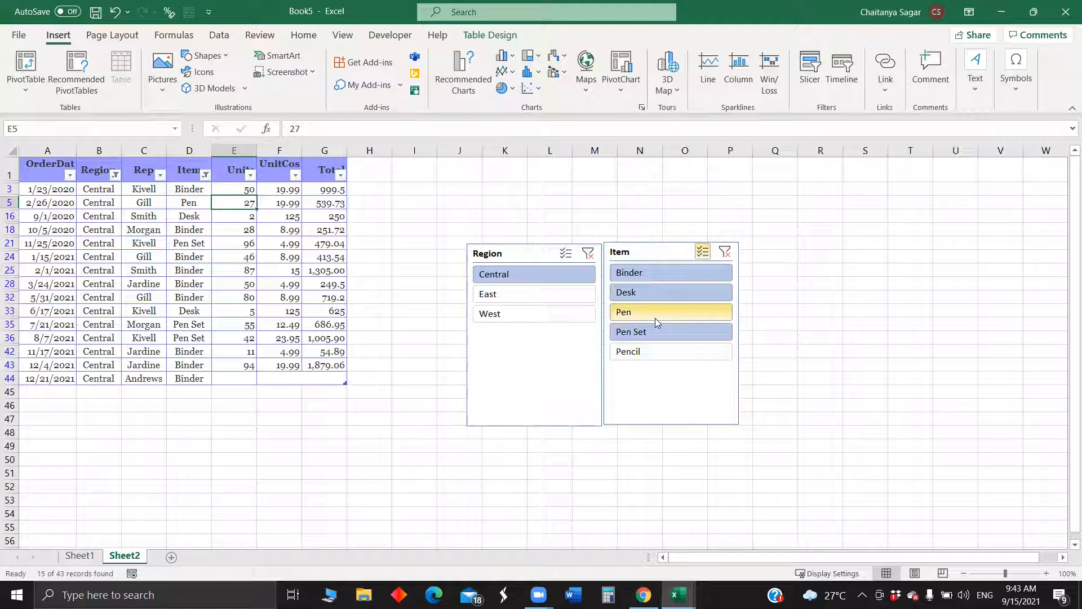
Clear the filters of the Item and Region slicers and check the Units column's filter options without applying any.
{"action": "left_click", "coordinate": [725, 252]}
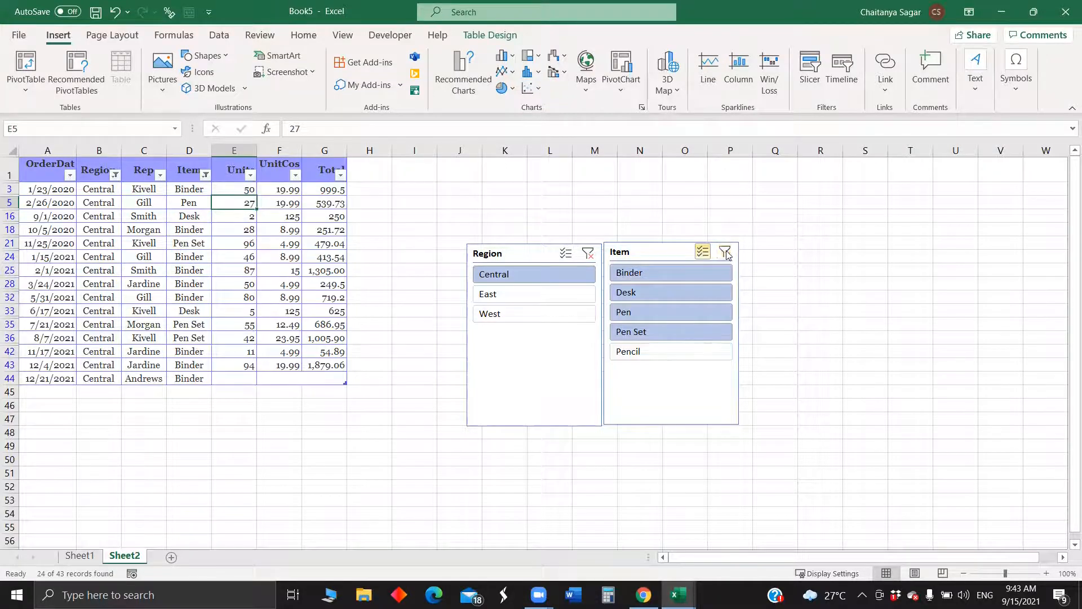
{"action": "left_click", "coordinate": [588, 253]}
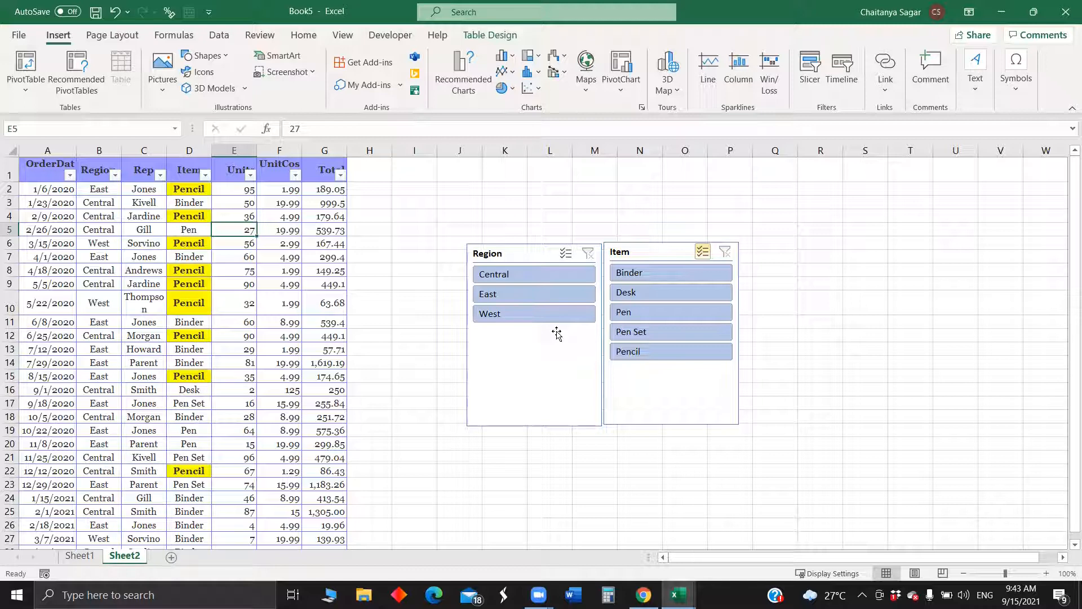
{"action": "left_click", "coordinate": [250, 175]}
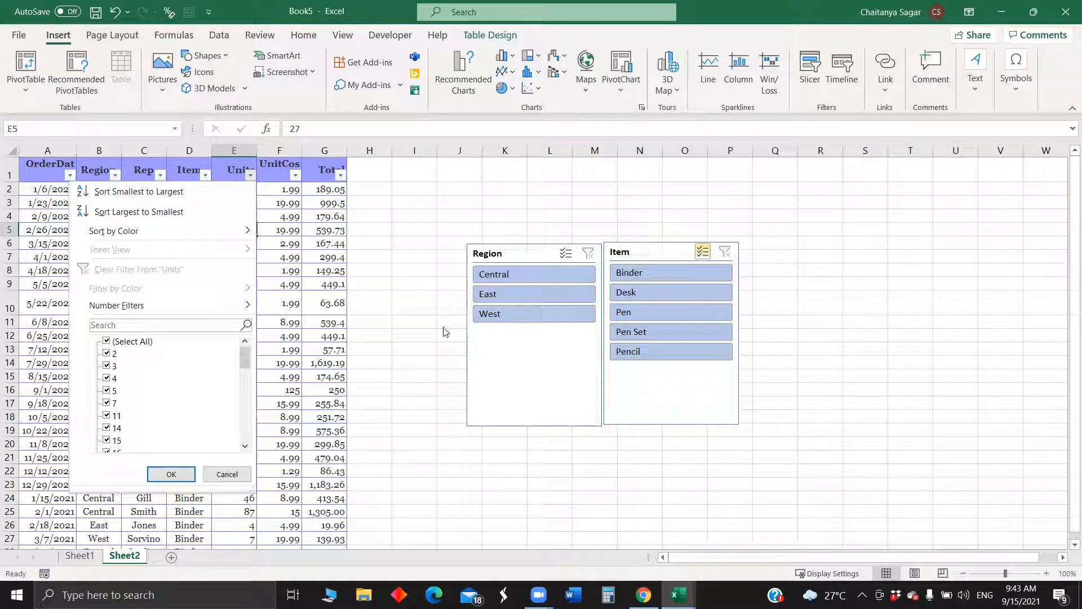
{"action": "left_click", "coordinate": [490, 212]}
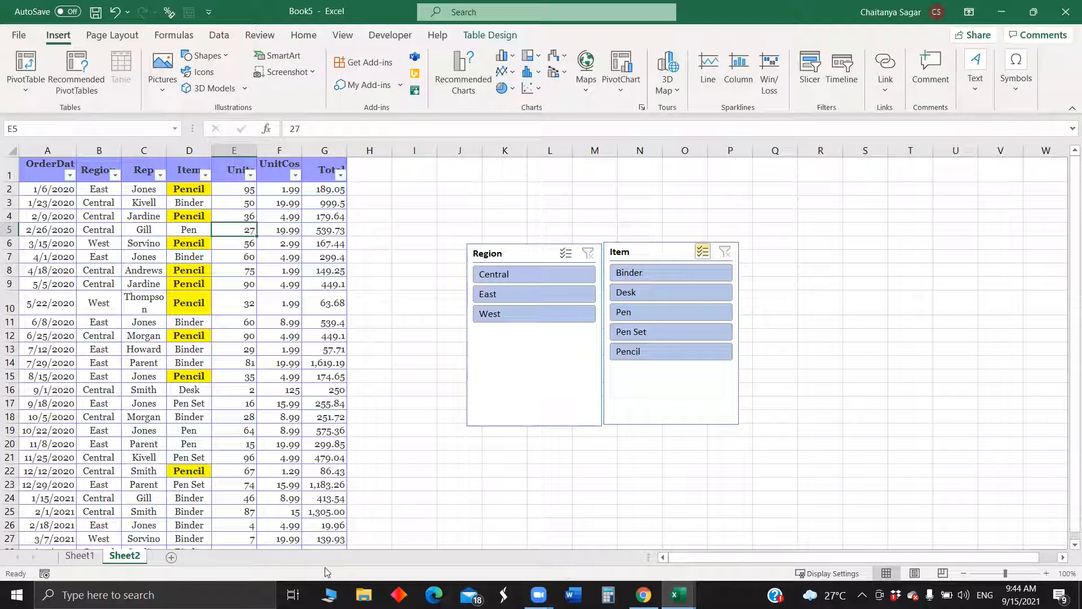
Add a new worksheet and paste the copied loan calculation with its labels starting at cell E3.
{"action": "left_click", "coordinate": [171, 558]}
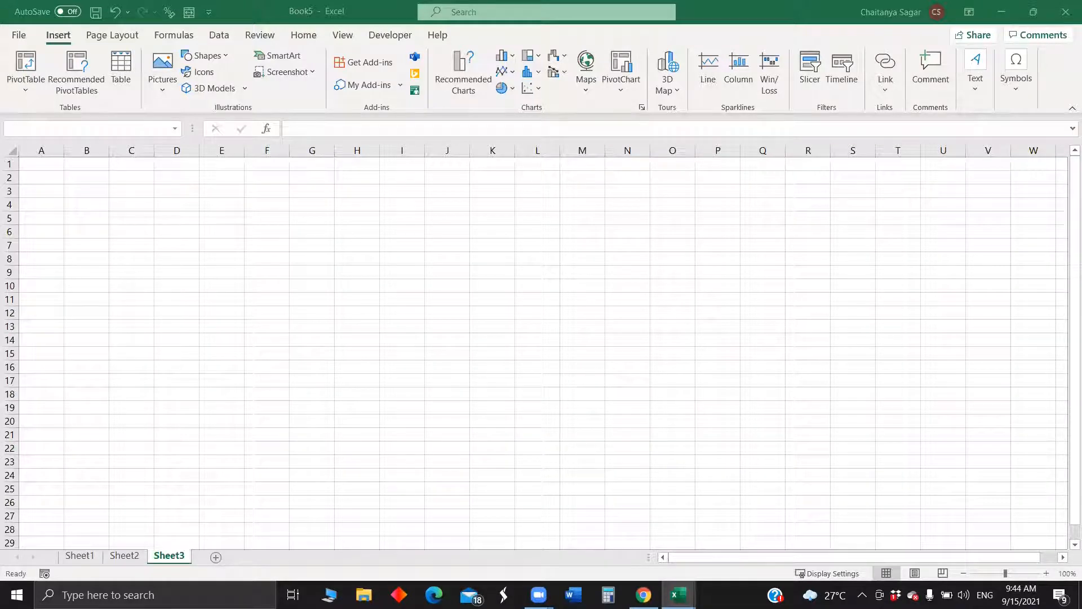
{"action": "key", "text": "ctrl+c"}
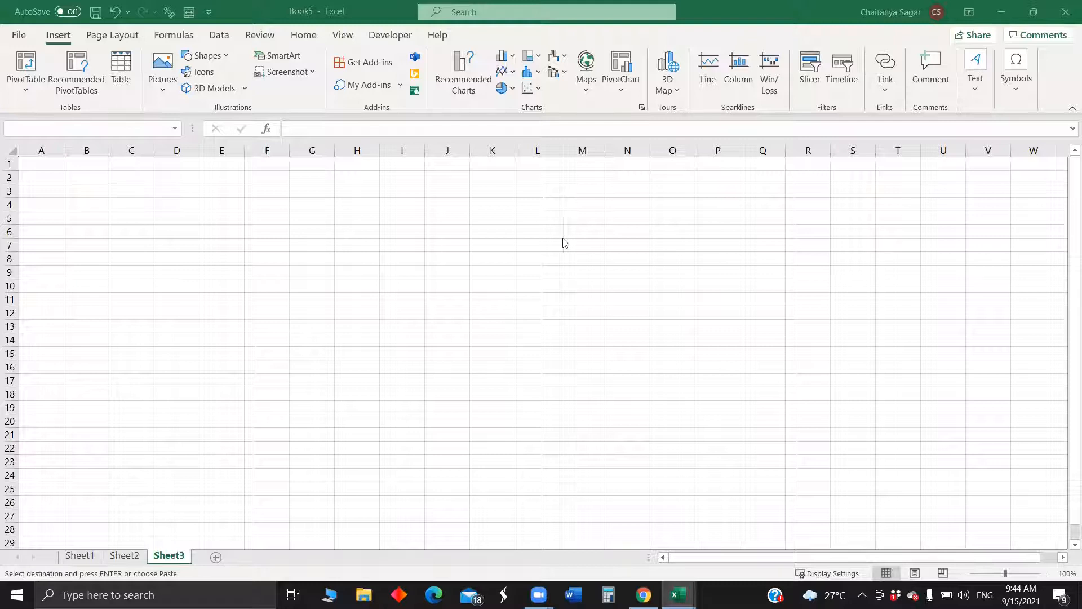
{"action": "left_click", "coordinate": [225, 192]}
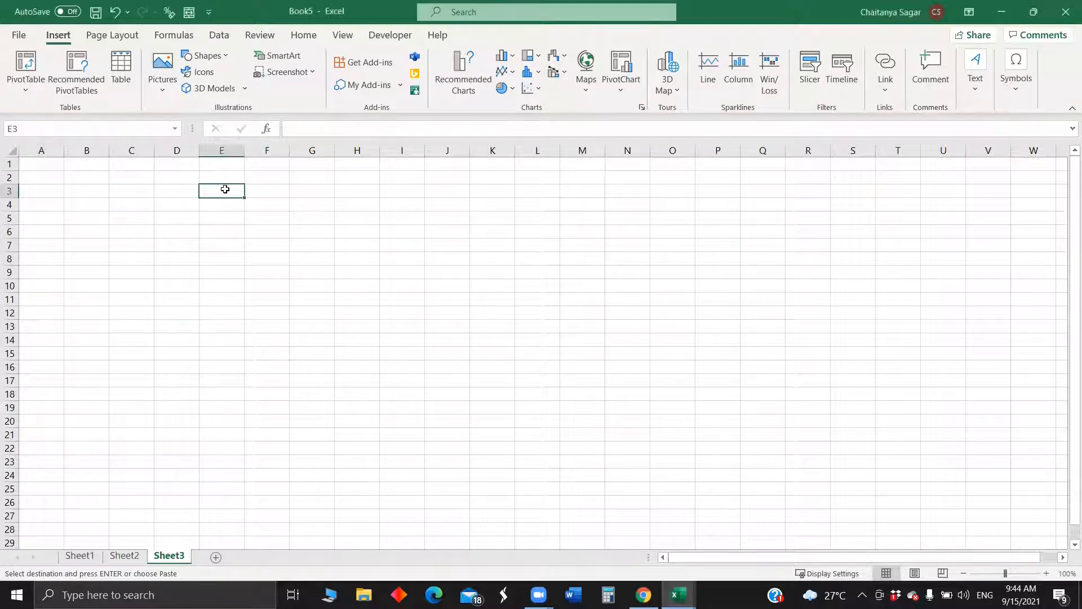
{"action": "key", "text": "ctrl+v"}
Examine the rate, months, principal, interest and total payment cells F3 to F7 and their formulas.
{"action": "left_click", "coordinate": [285, 216]}
{"action": "left_click", "coordinate": [282, 192]}
{"action": "left_click", "coordinate": [282, 205]}
{"action": "left_click", "coordinate": [273, 219]}
{"action": "left_click", "coordinate": [263, 231]}
{"action": "left_click", "coordinate": [277, 246]}
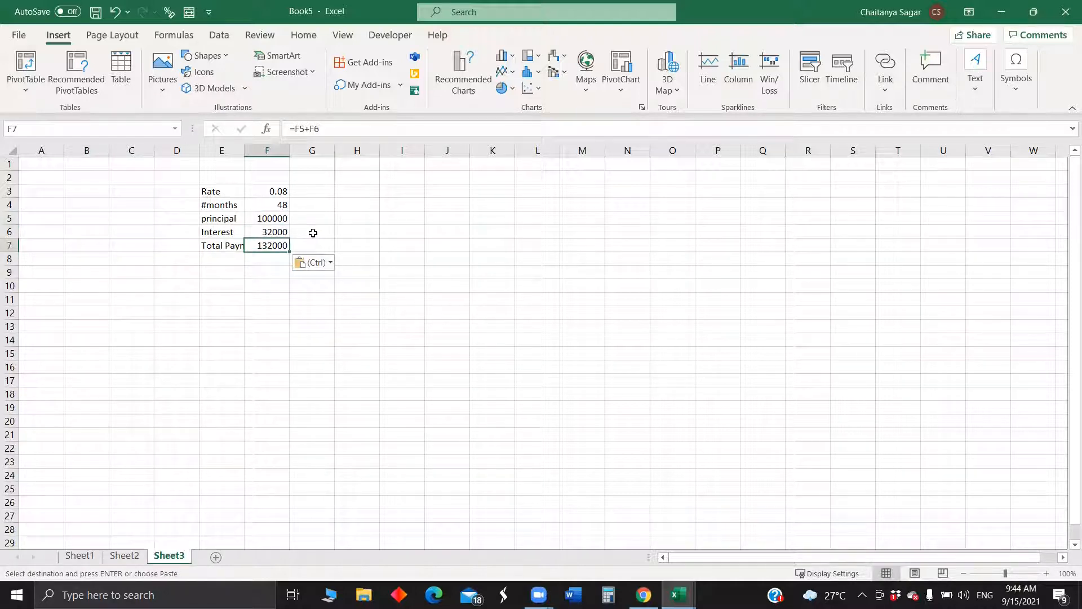
Enter a second loan scenario in G3:G5 with rate 0.05, 35 months and principal 100000.
{"action": "left_click", "coordinate": [316, 193]}
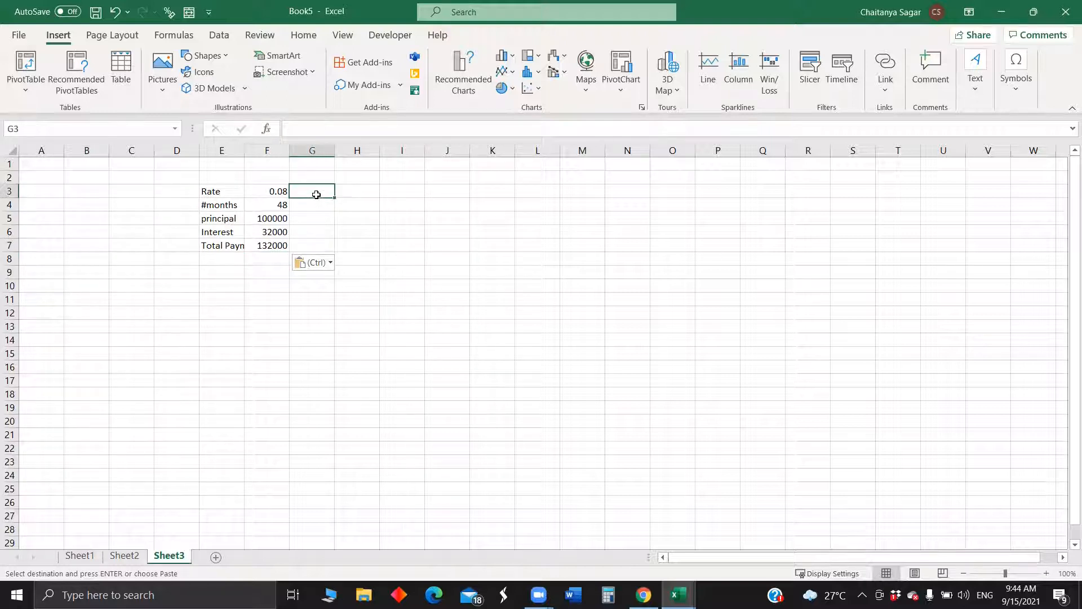
{"action": "type", "text": "0.05"}
{"action": "left_click", "coordinate": [326, 209]}
{"action": "type", "text": "35"}
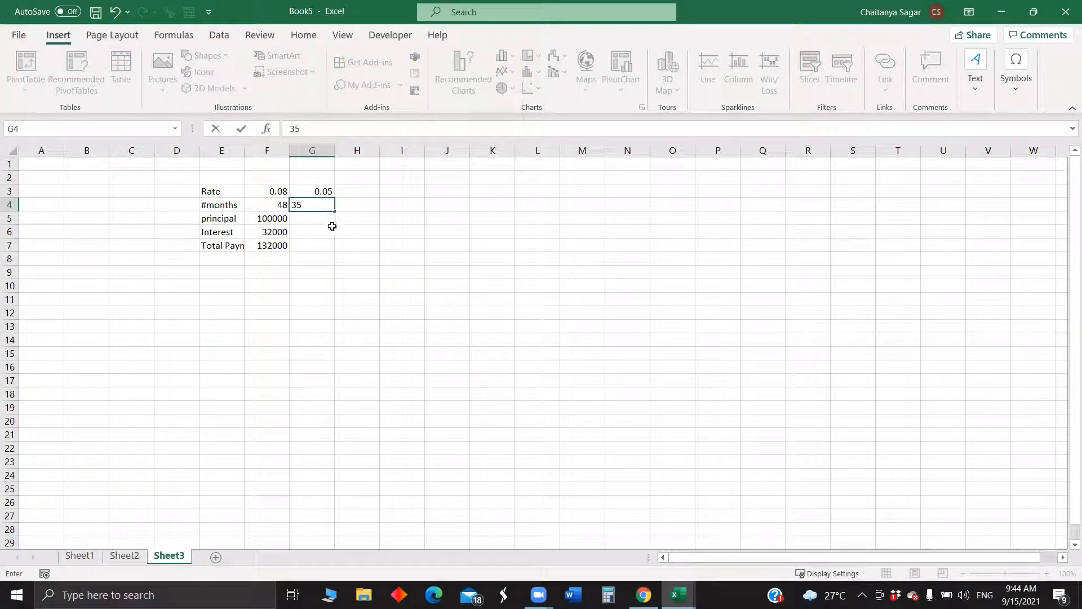
{"action": "left_click", "coordinate": [325, 220]}
{"action": "type", "text": "10000"}
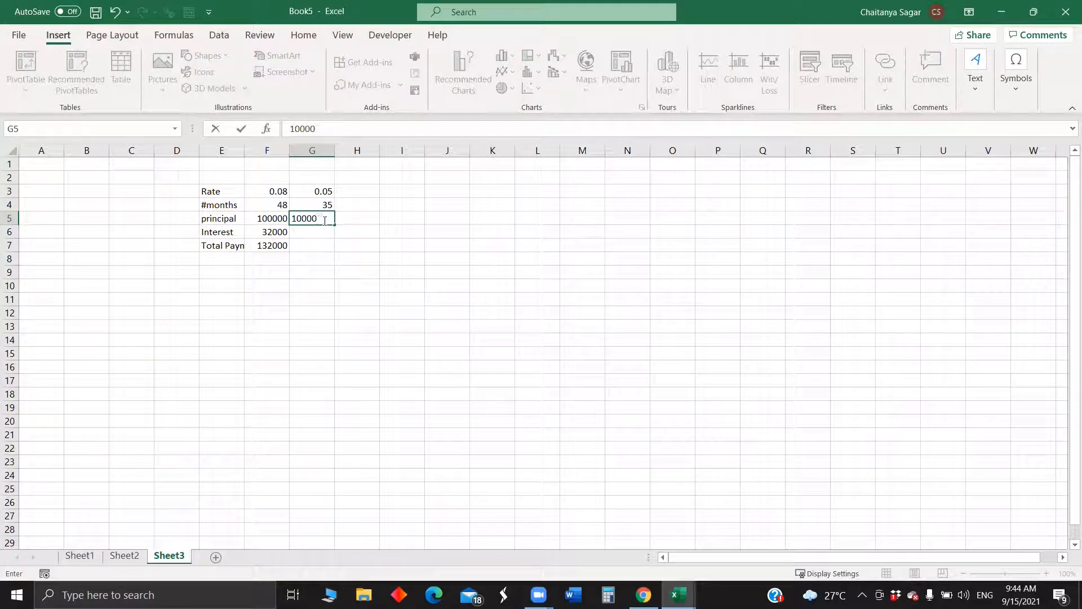
{"action": "type", "text": "0"}
Copy the interest and total payment formulas from F6 and F7 into G6 and G7.
{"action": "left_click", "coordinate": [275, 233]}
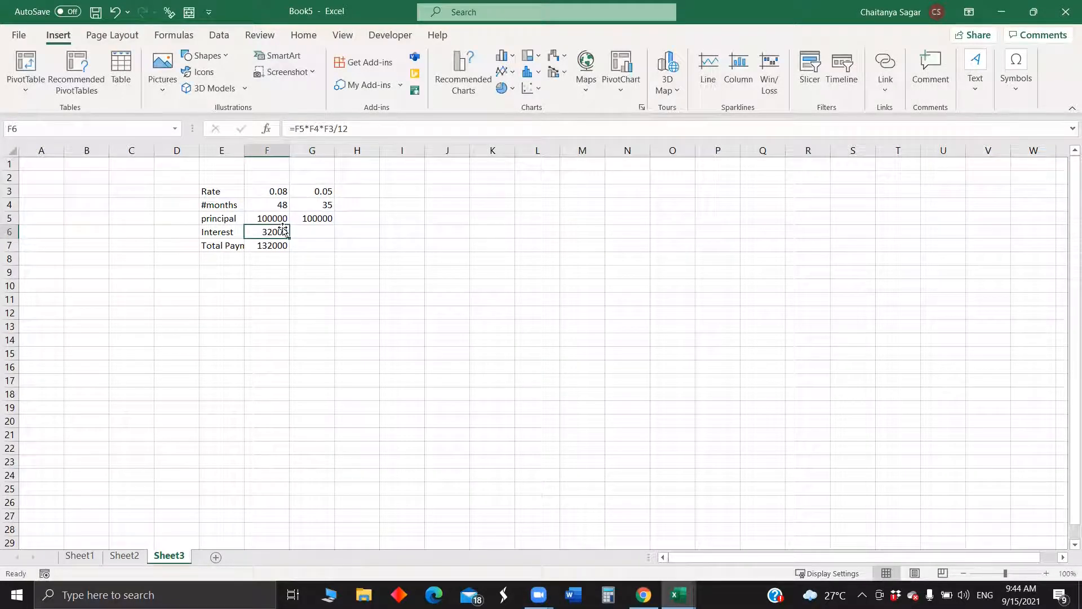
{"action": "left_click_drag", "start_coordinate": [290, 240], "coordinate": [332, 249]}
{"action": "left_click", "coordinate": [287, 248]}
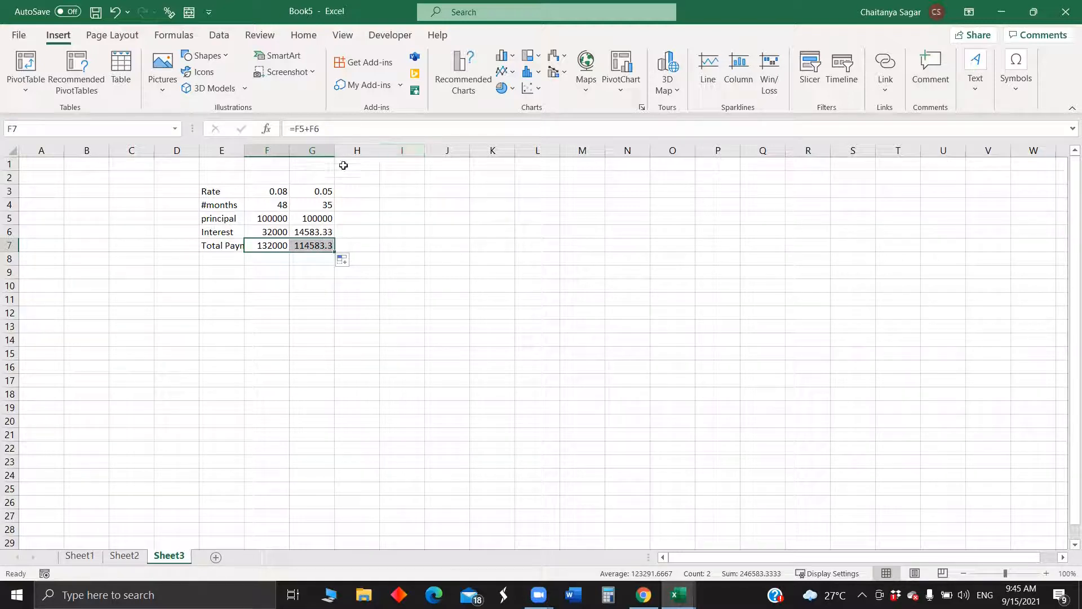
Delete the whole column G containing the second loan scenario.
{"action": "left_click", "coordinate": [319, 149]}
{"action": "right_click", "coordinate": [319, 150]}
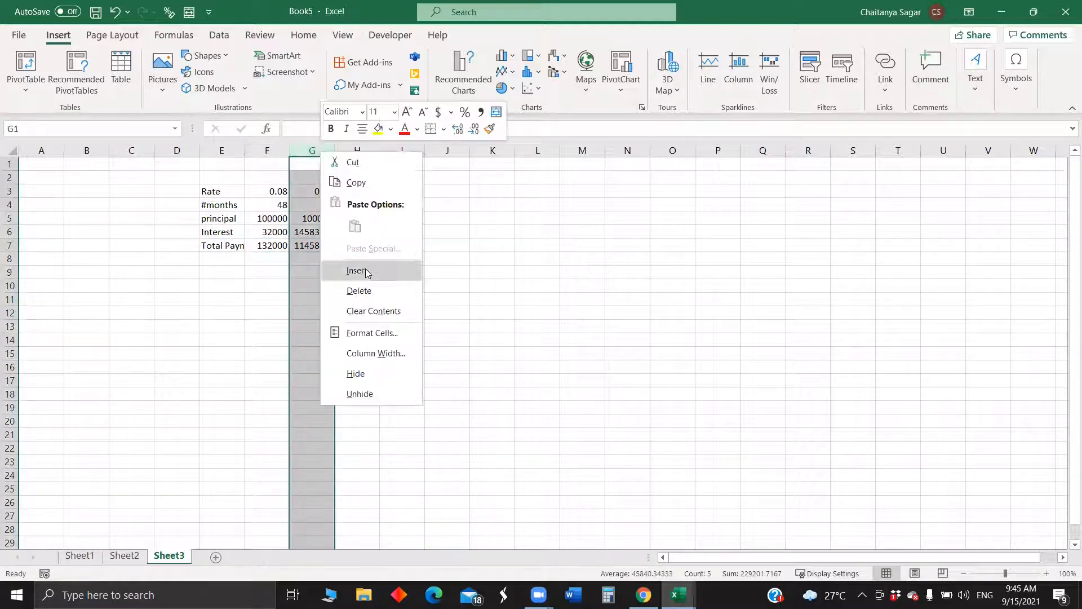
{"action": "left_click", "coordinate": [368, 290]}
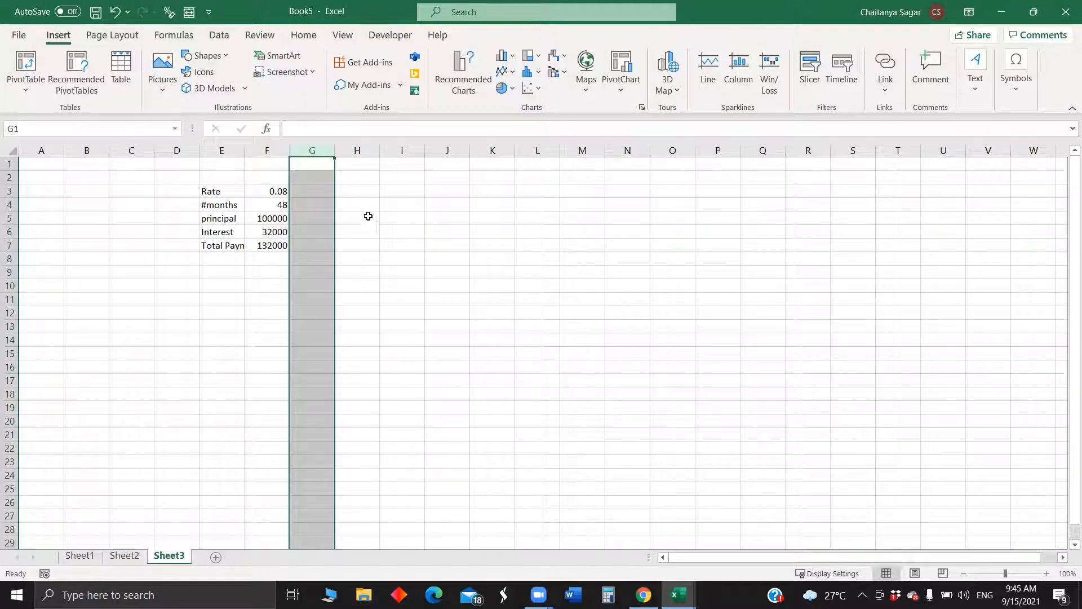
Add a what-if scenario named Scenario 1 for changing cells F3:F5 with rate 0.08, 48 months and principal 100000.
{"action": "left_click", "coordinate": [219, 35]}
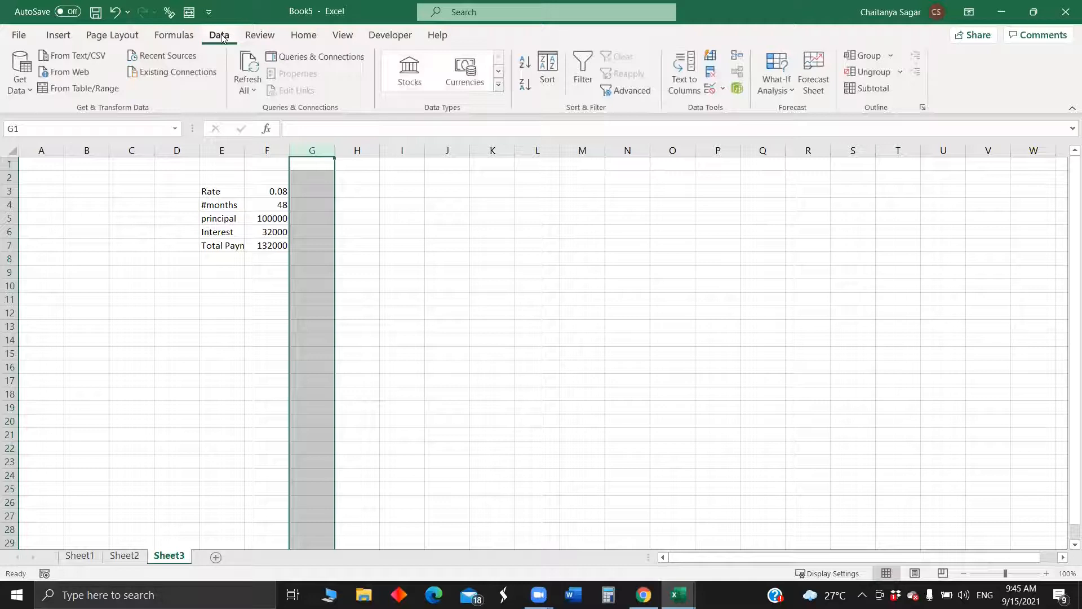
{"action": "left_click", "coordinate": [787, 93]}
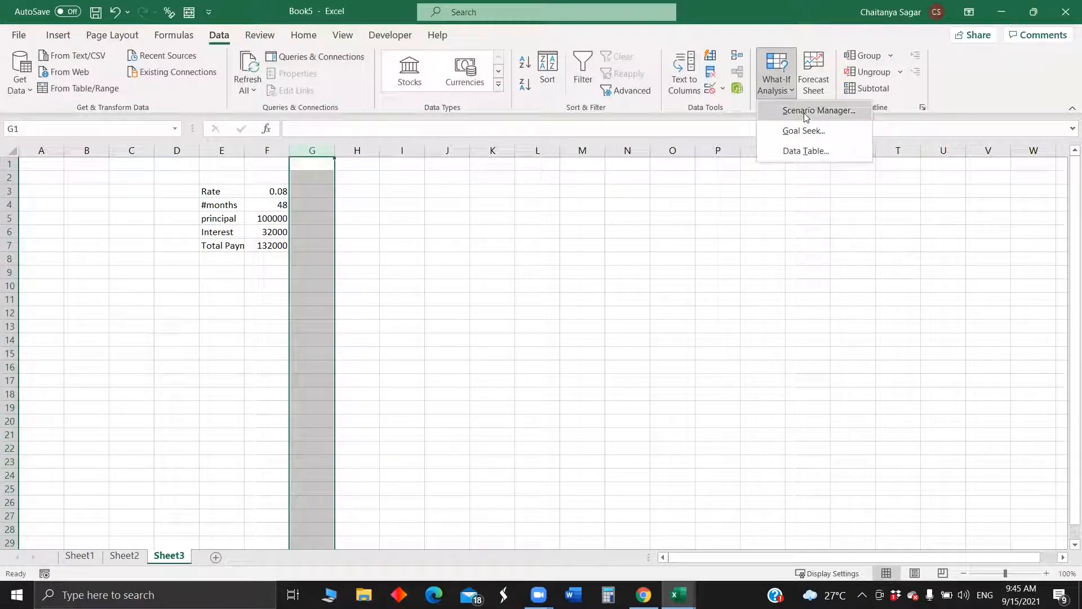
{"action": "left_click", "coordinate": [260, 191]}
{"action": "left_click", "coordinate": [261, 190]}
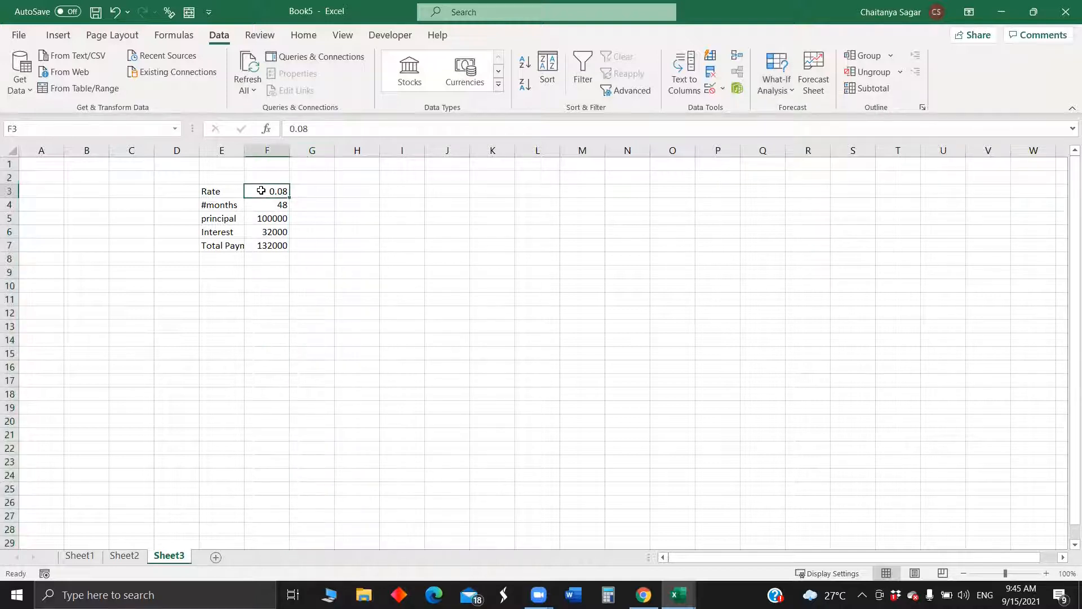
{"action": "key", "text": "shift+Down"}
{"action": "key", "text": "shift+Down"}
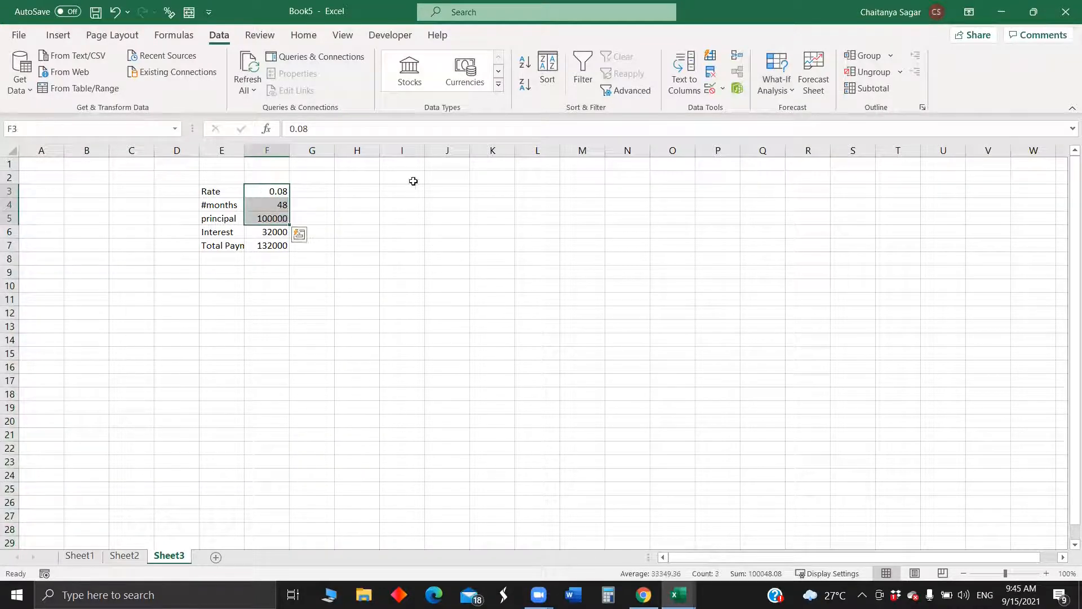
{"action": "left_click", "coordinate": [779, 92]}
{"action": "left_click", "coordinate": [794, 111]}
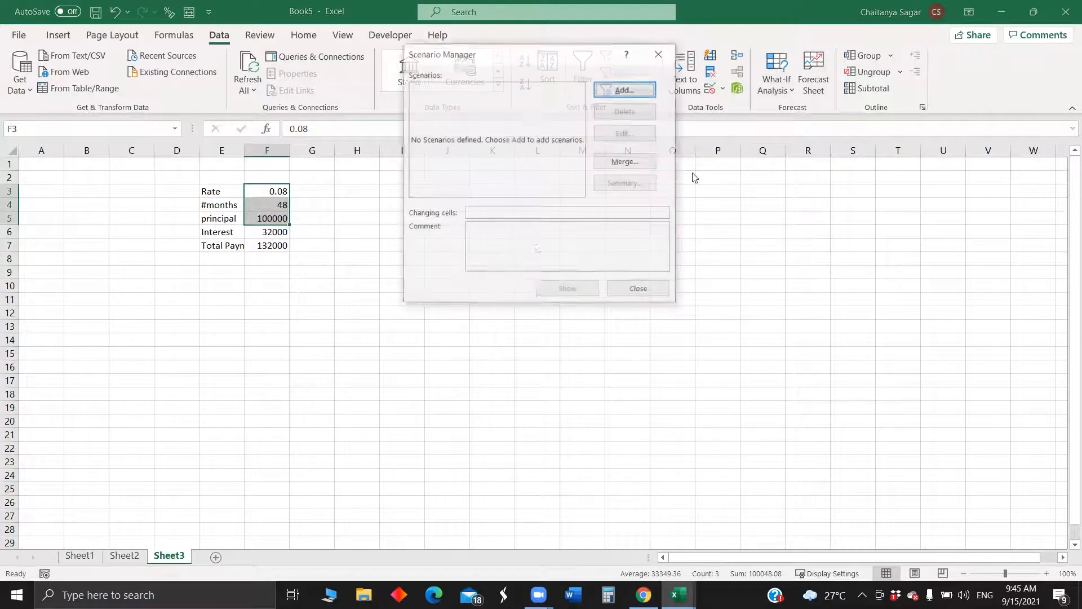
{"action": "left_click", "coordinate": [621, 89]}
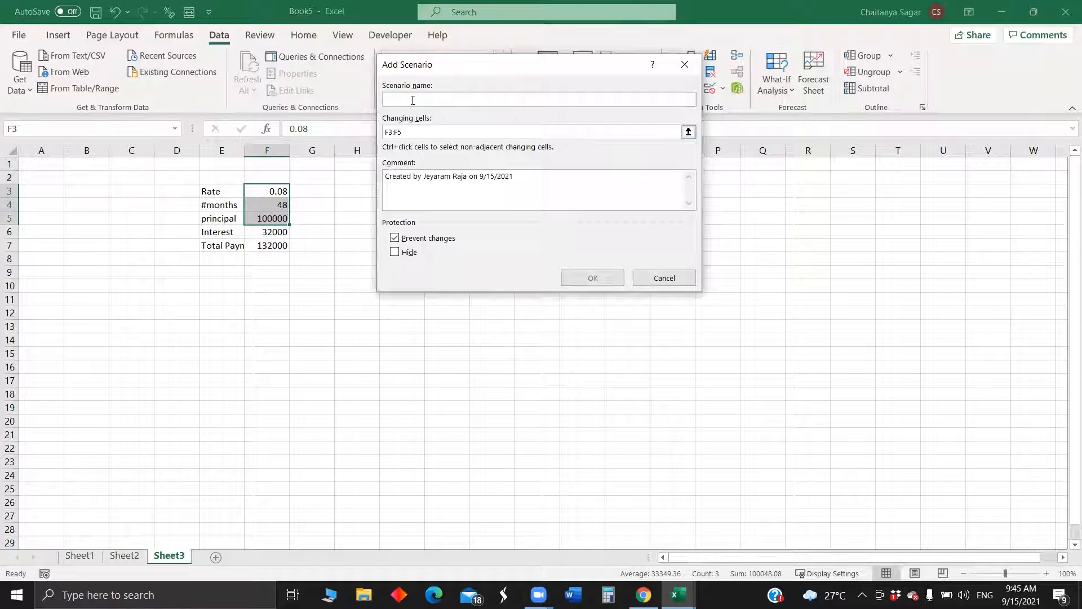
{"action": "type", "text": "Scenario 1"}
{"action": "left_click", "coordinate": [598, 278]}
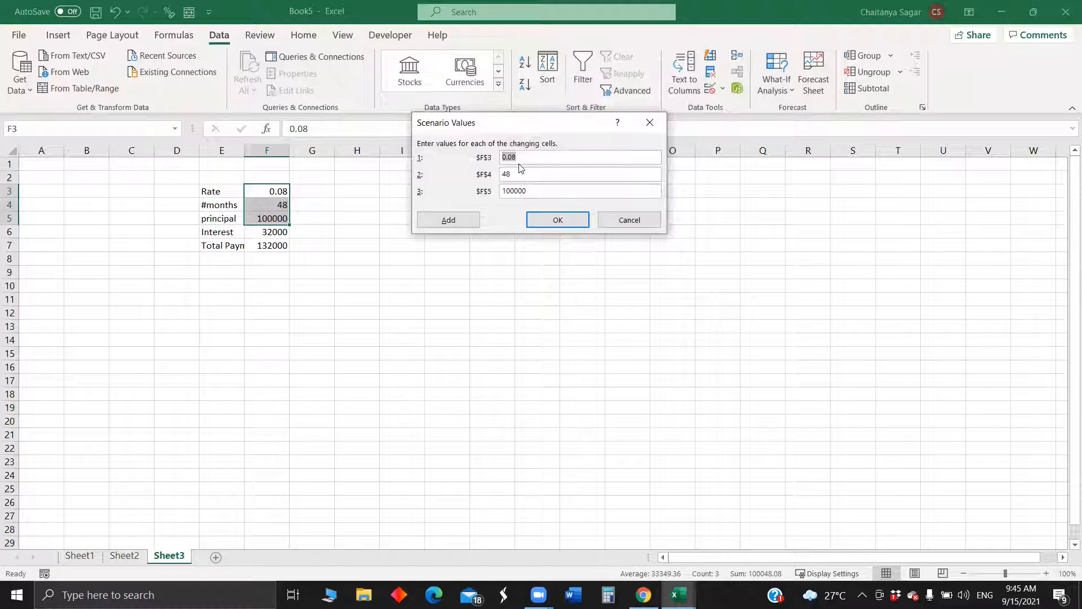
{"action": "left_click", "coordinate": [525, 158]}
{"action": "left_click", "coordinate": [565, 221]}
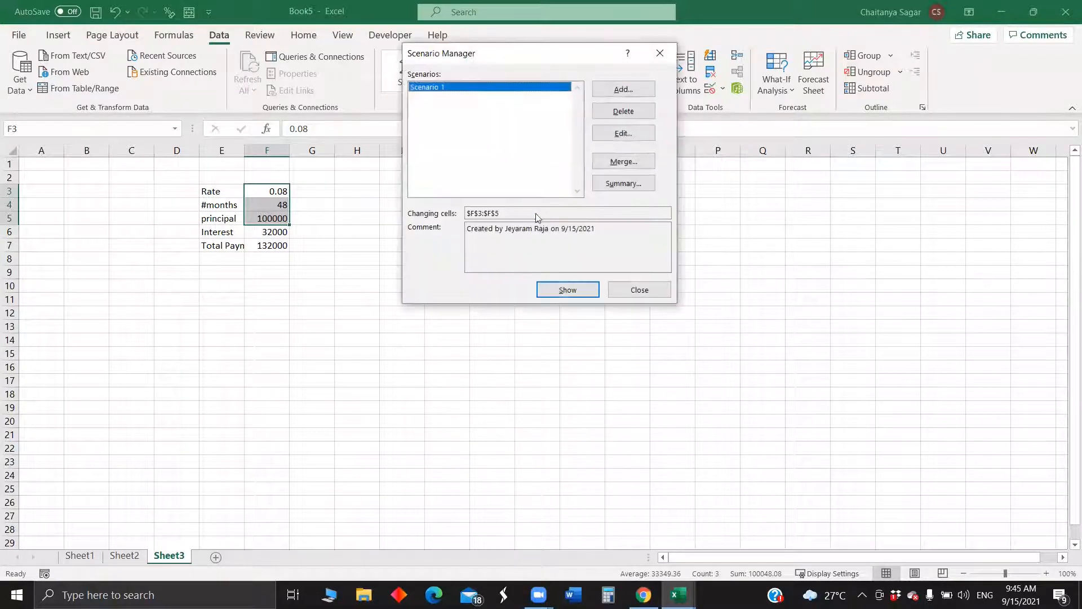
Add a scenario named Scenario 2 for F3:F5 with rate 0.05, 35 months and principal 100000.
{"action": "left_click", "coordinate": [625, 96]}
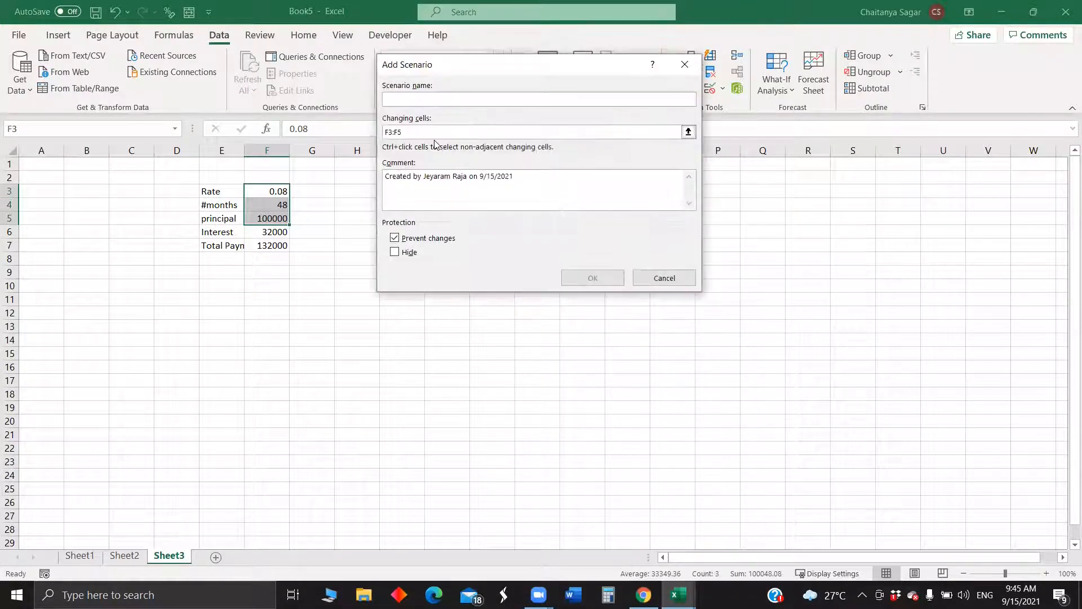
{"action": "type", "text": "S"}
{"action": "type", "text": "e"}
{"action": "type", "text": "e"}
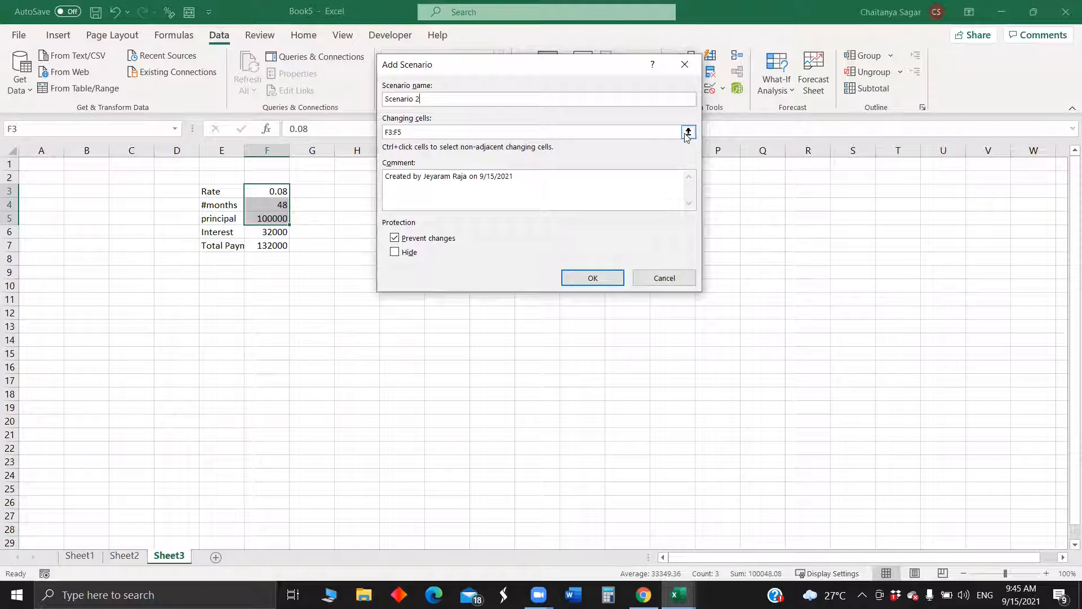
{"action": "left_click", "coordinate": [587, 279]}
{"action": "left_click", "coordinate": [531, 158]}
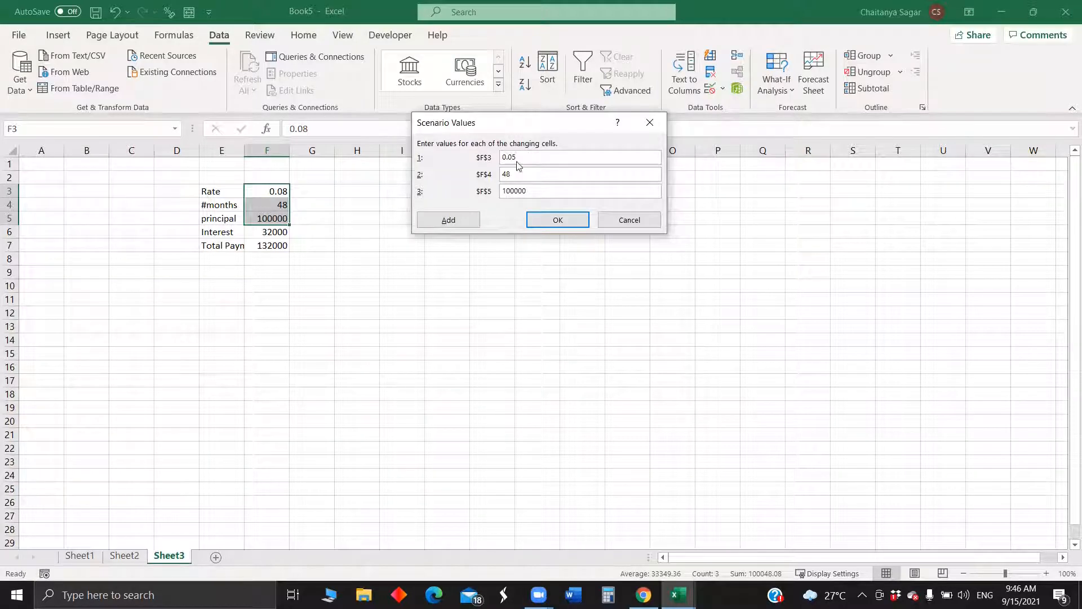
{"action": "double_click", "coordinate": [516, 170]}
{"action": "left_click", "coordinate": [558, 221]}
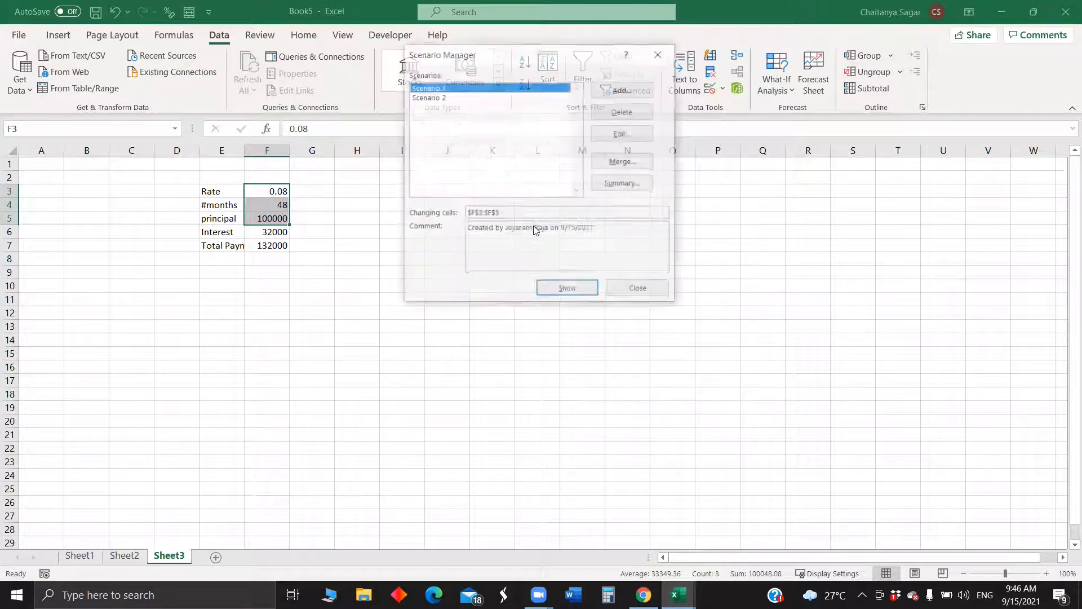
Add a scenario named Scenario 3 for F3:F5 with rate 0.09, 55 months and principal 100000.
{"action": "left_click", "coordinate": [614, 90]}
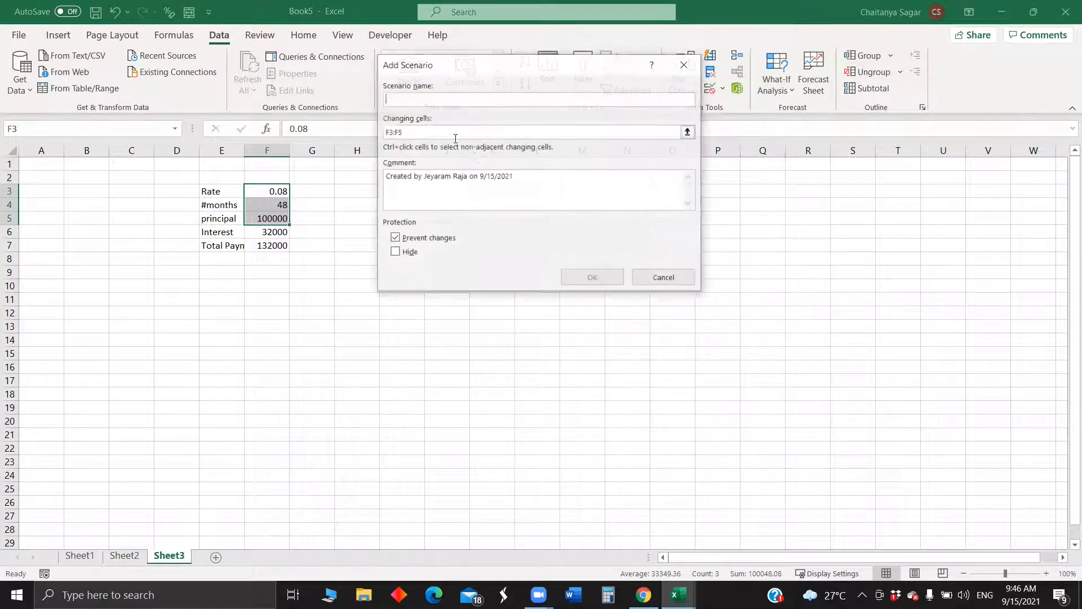
{"action": "type", "text": "Scenario 3"}
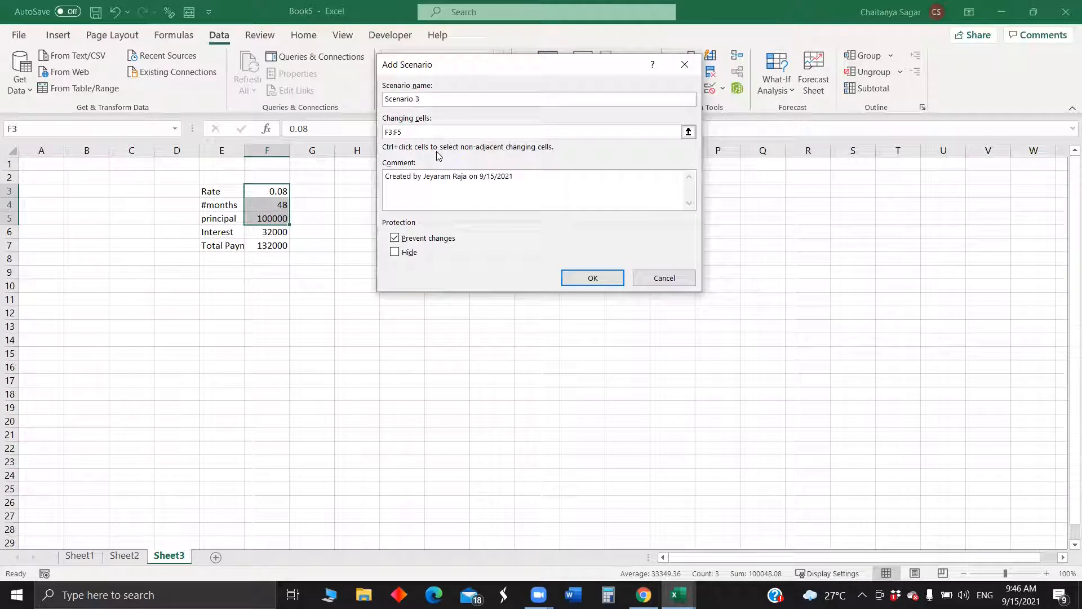
{"action": "left_click", "coordinate": [593, 279]}
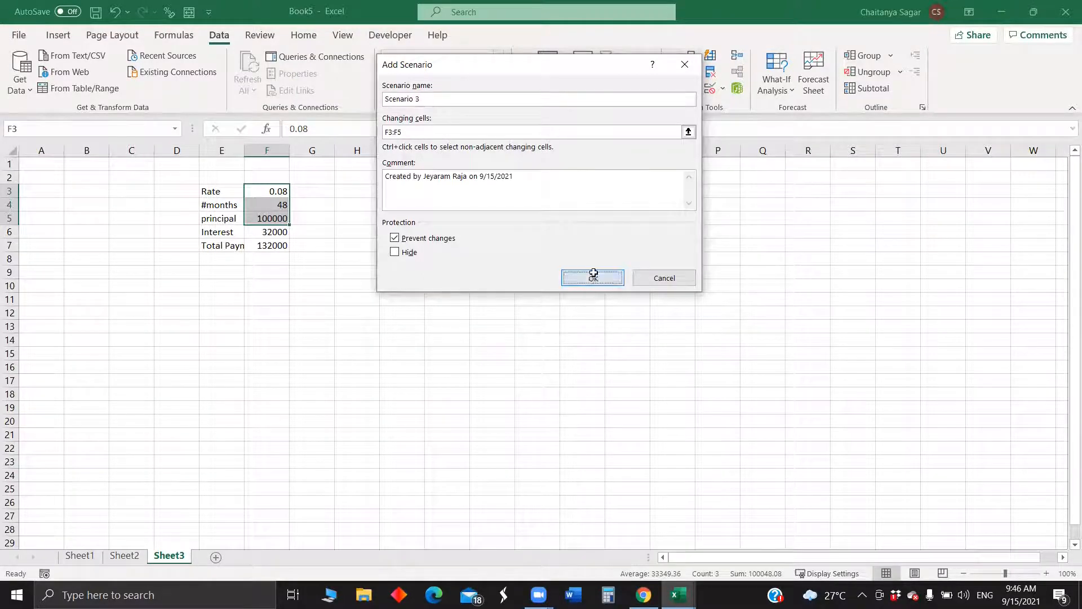
{"action": "left_click", "coordinate": [531, 156]}
{"action": "key", "text": "BackSpace"}
{"action": "left_click", "coordinate": [523, 174]}
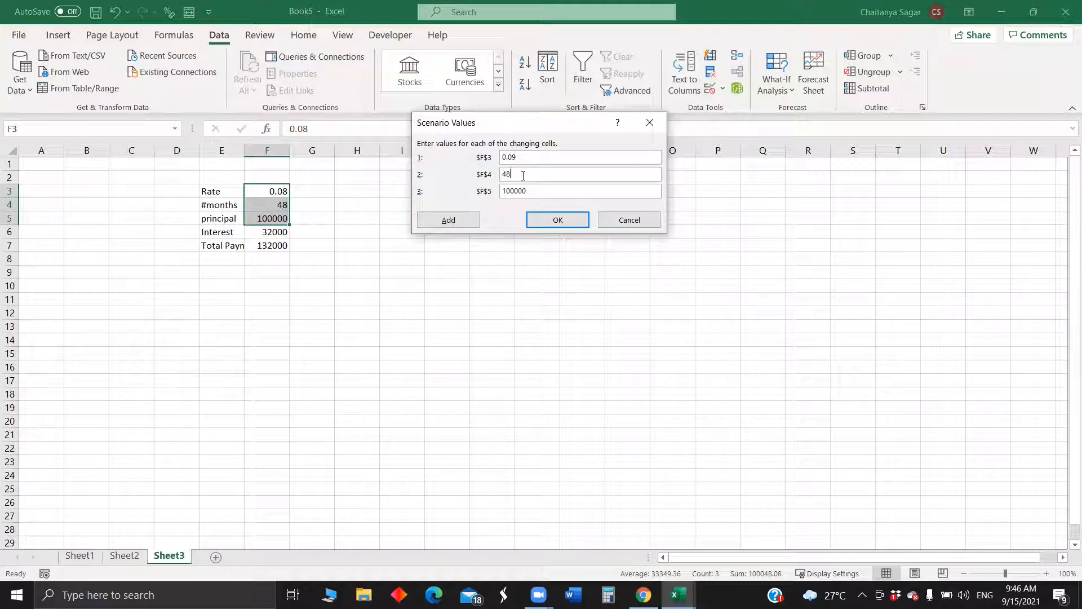
{"action": "left_click", "coordinate": [555, 221]}
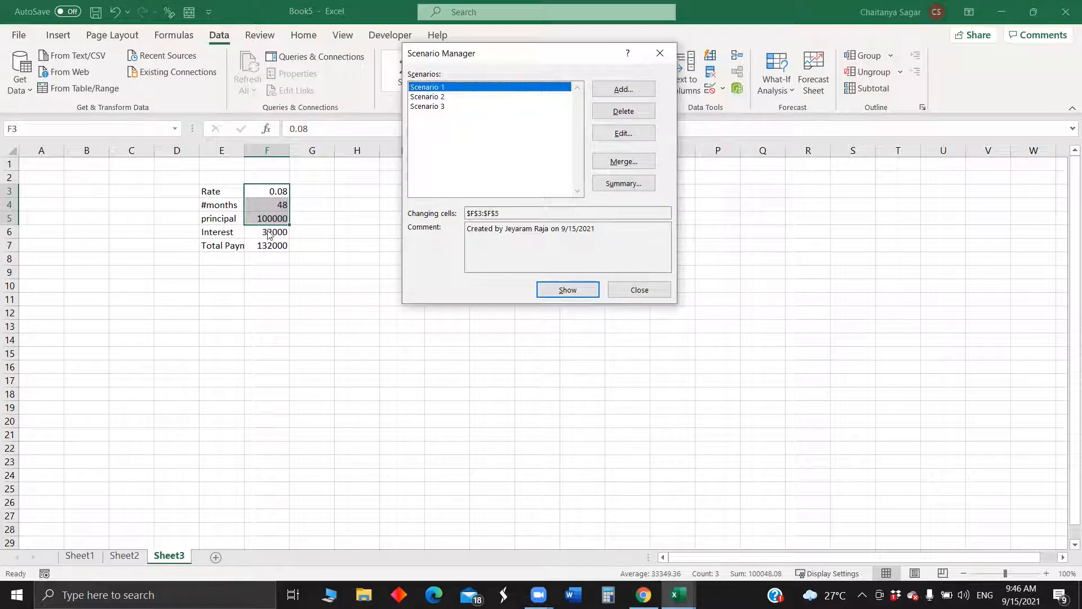
Show Scenario 2 and after it Scenario 3 in the loan cells, and close the Scenario Manager.
{"action": "left_click", "coordinate": [450, 97]}
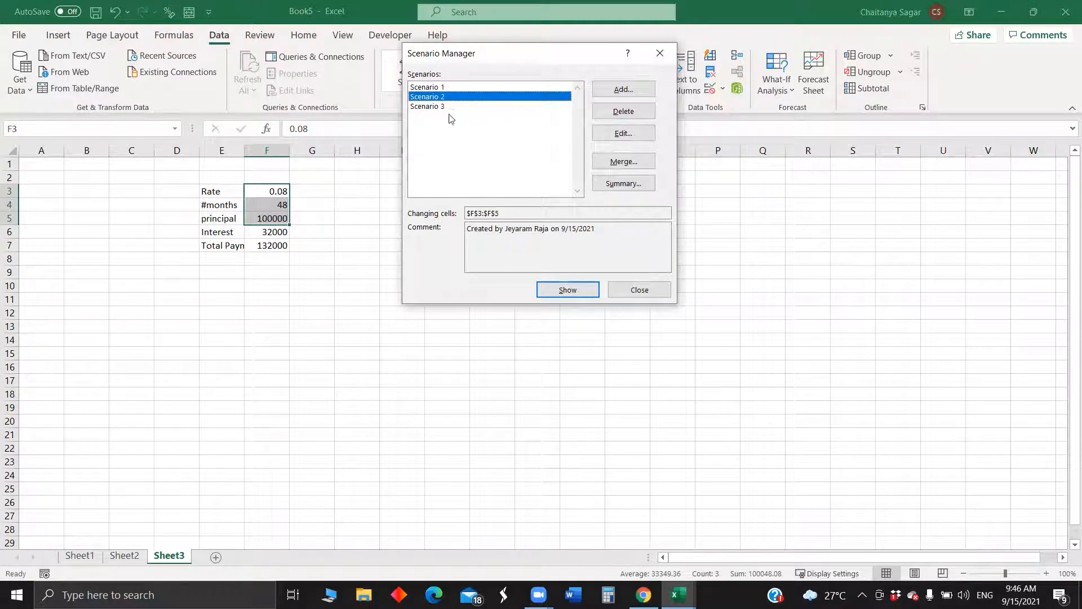
{"action": "left_click", "coordinate": [564, 291]}
{"action": "left_click", "coordinate": [445, 105]}
{"action": "left_click", "coordinate": [564, 289]}
{"action": "left_click", "coordinate": [630, 290]}
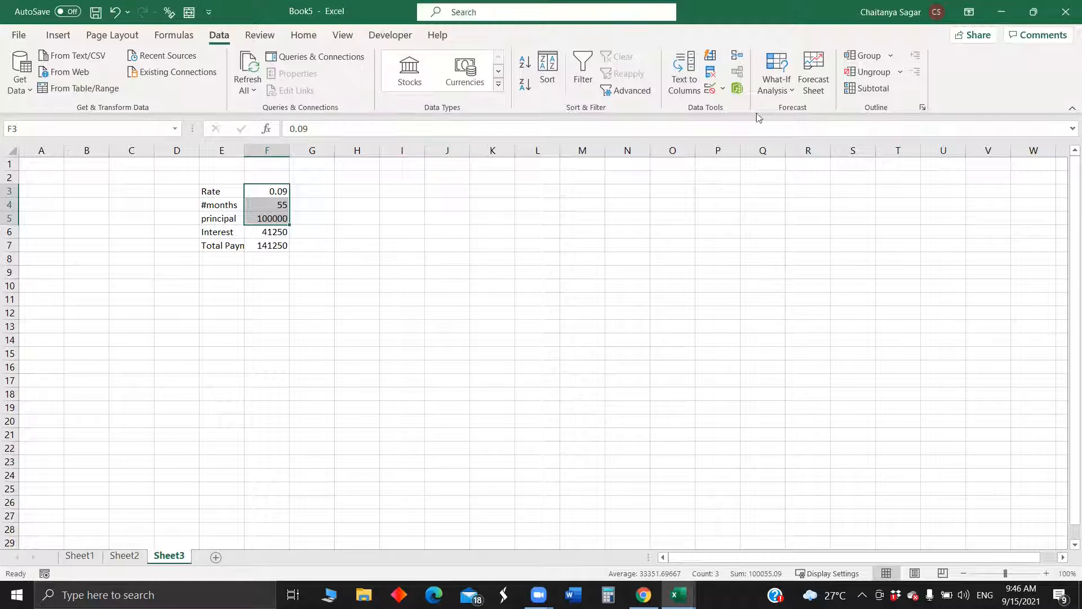
Create a scenario summary report of the loan scenarios with F7 as the result cell.
{"action": "left_click", "coordinate": [776, 88]}
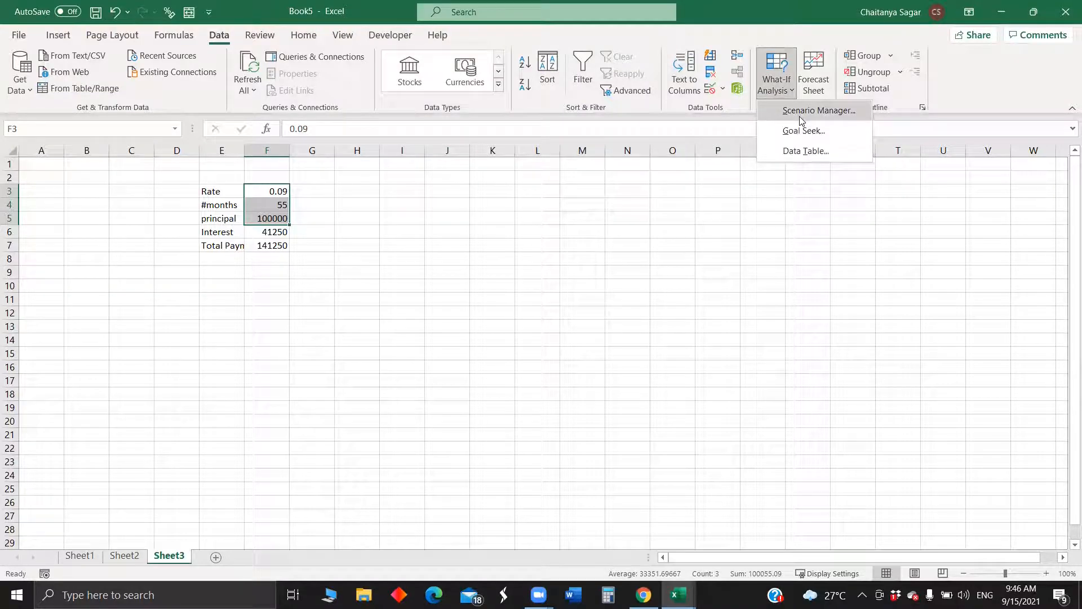
{"action": "left_click", "coordinate": [818, 110]}
{"action": "left_click", "coordinate": [616, 184]}
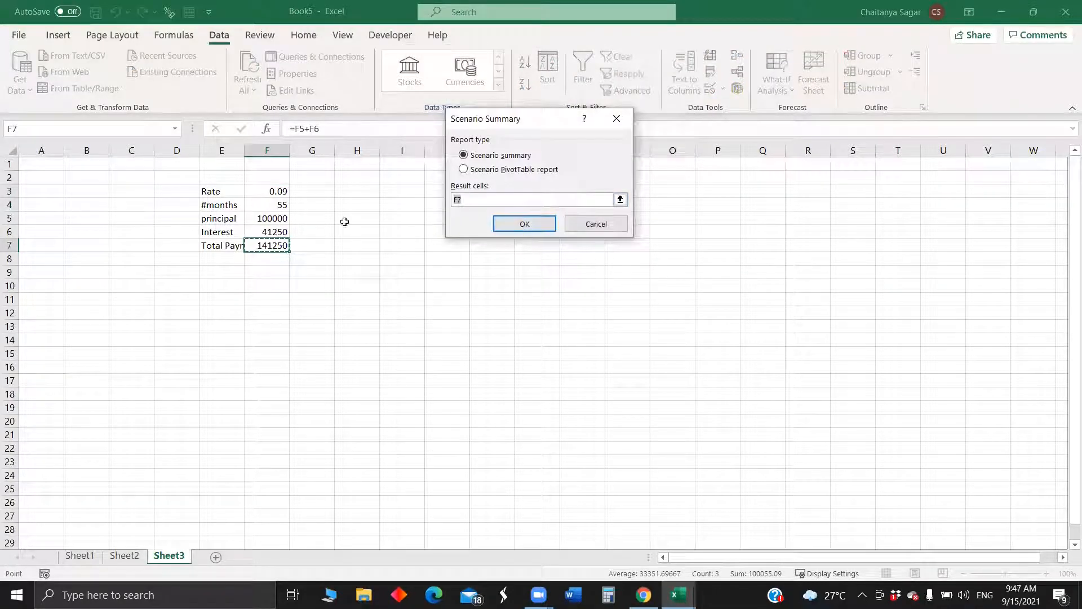
{"action": "left_click", "coordinate": [531, 226]}
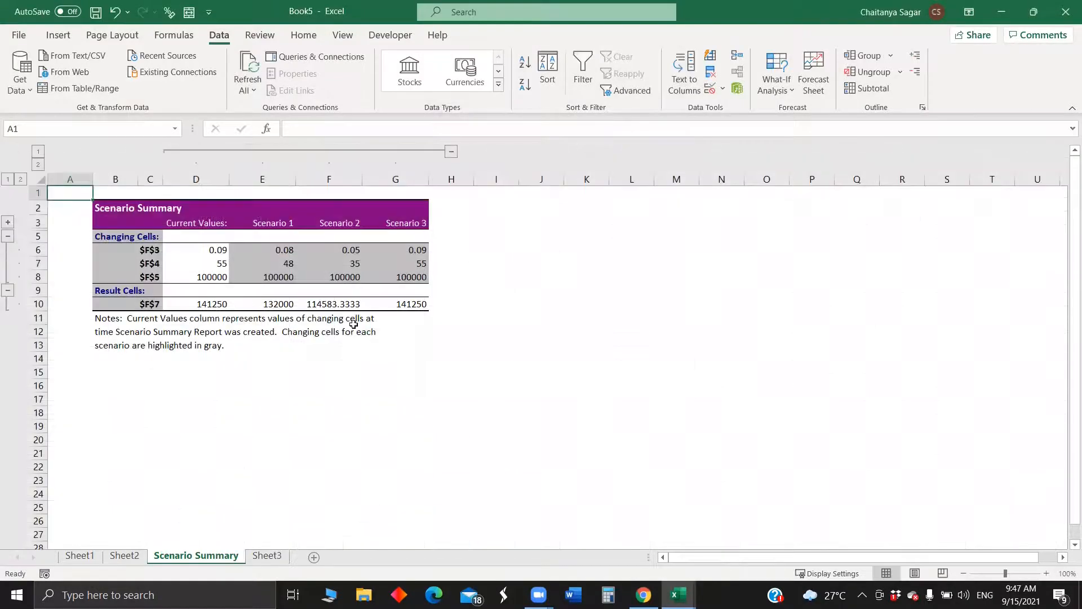
Compare the changing and result cells in the Scenario Summary with the loan cells in Sheet3.
{"action": "left_click", "coordinate": [246, 462]}
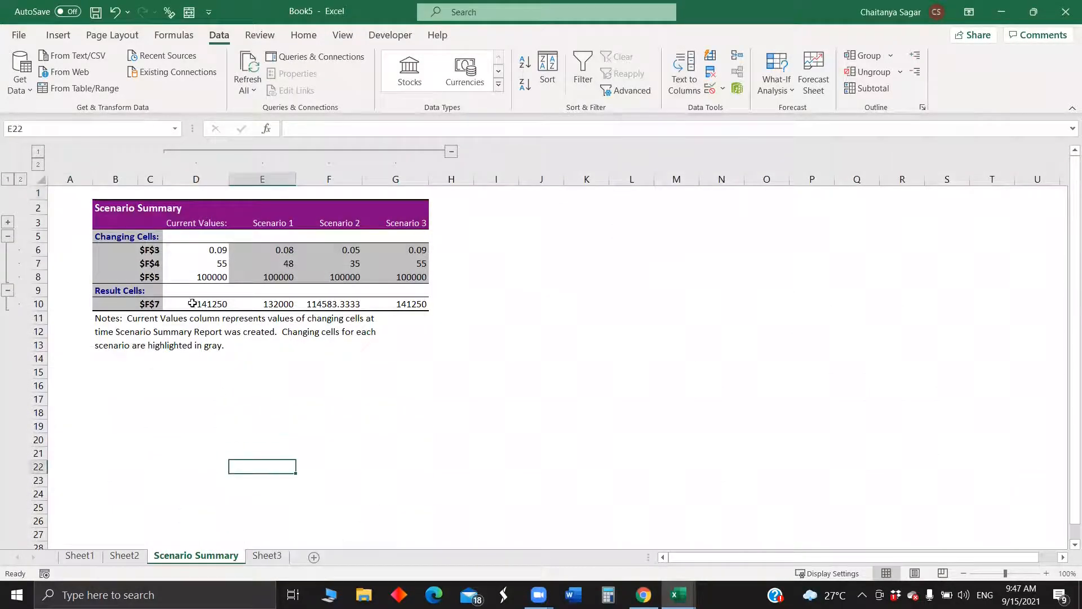
{"action": "left_click", "coordinate": [204, 267]}
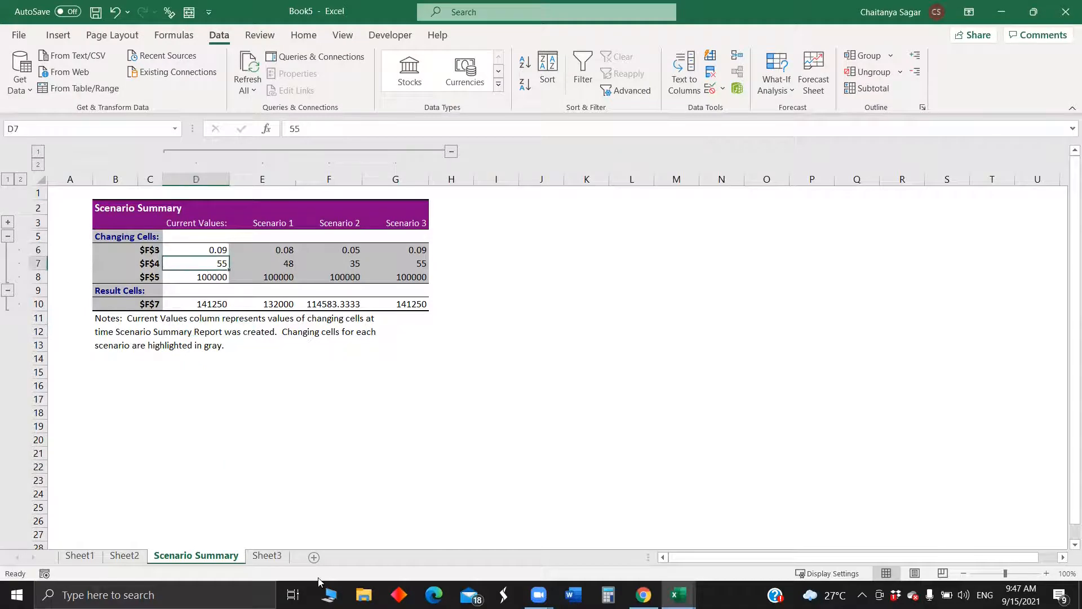
{"action": "left_click", "coordinate": [267, 556]}
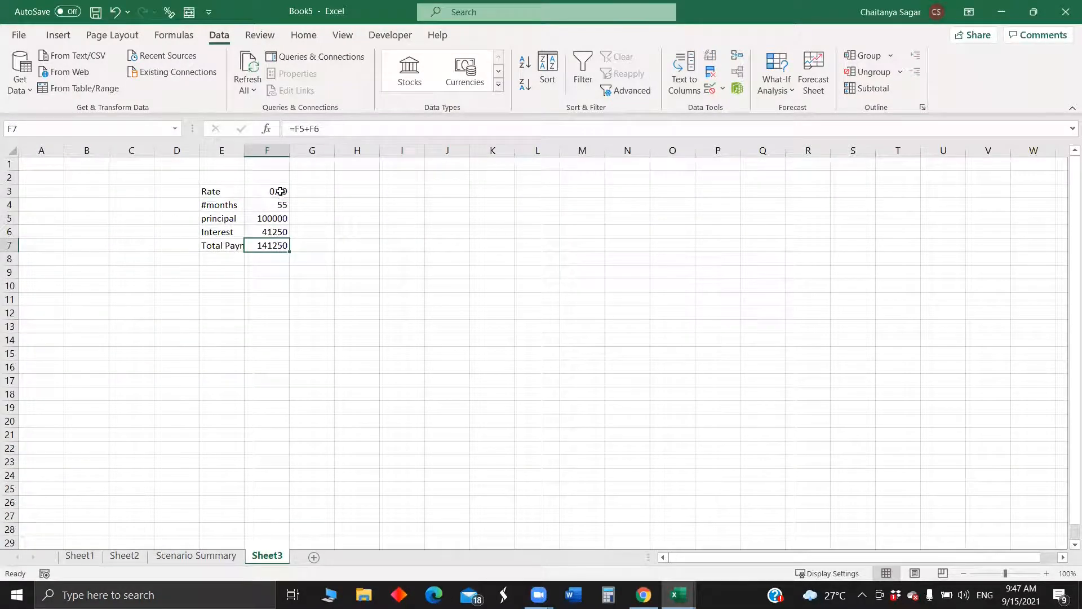
{"action": "left_click", "coordinate": [283, 179]}
{"action": "left_click", "coordinate": [197, 556]}
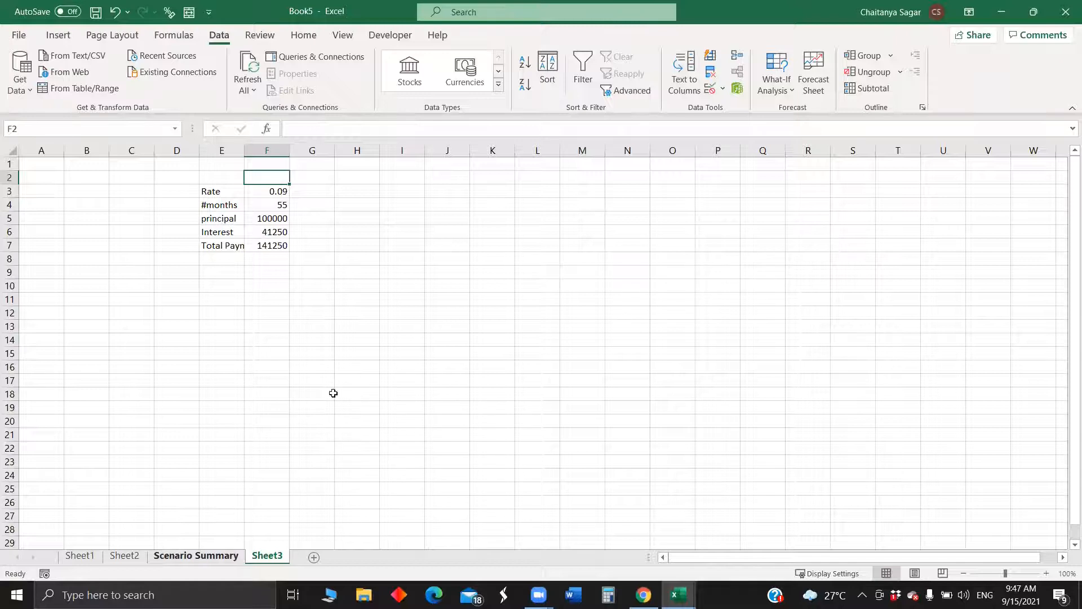
{"action": "left_click", "coordinate": [281, 248]}
{"action": "key", "text": "Right"}
{"action": "key", "text": "Right"}
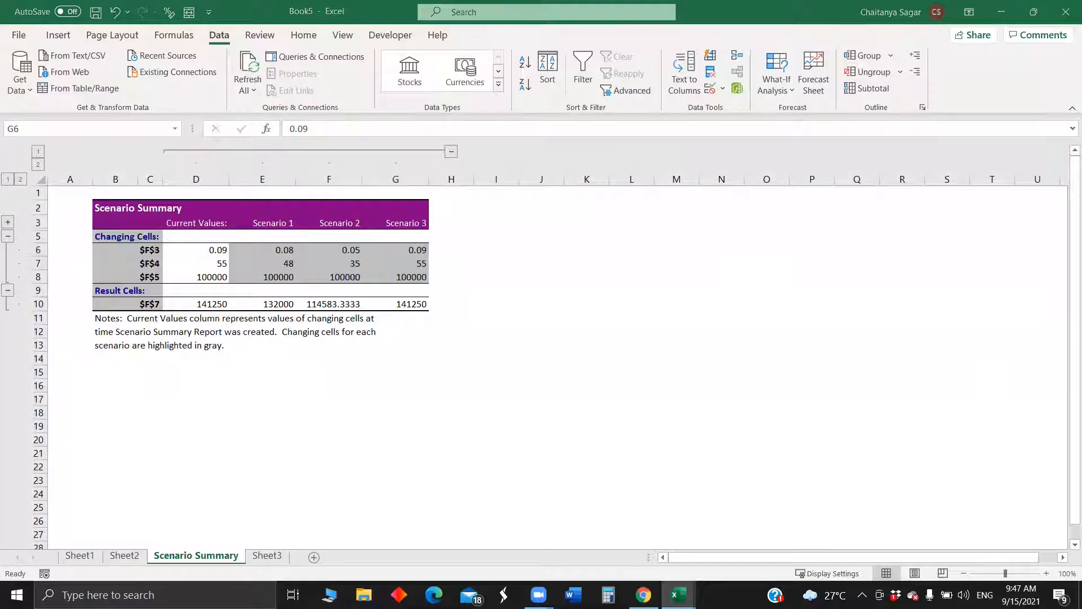
Add a new sheet and restrict its cell A1 with data validation to whole numbers between 0 and 100.
{"action": "left_click", "coordinate": [315, 559]}
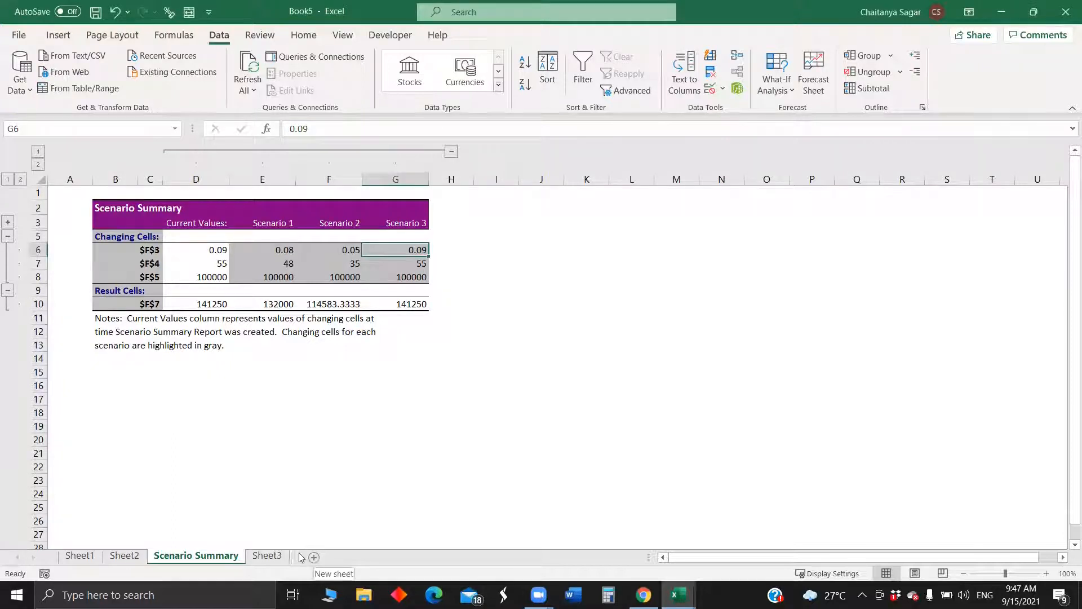
{"action": "left_click", "coordinate": [314, 558]}
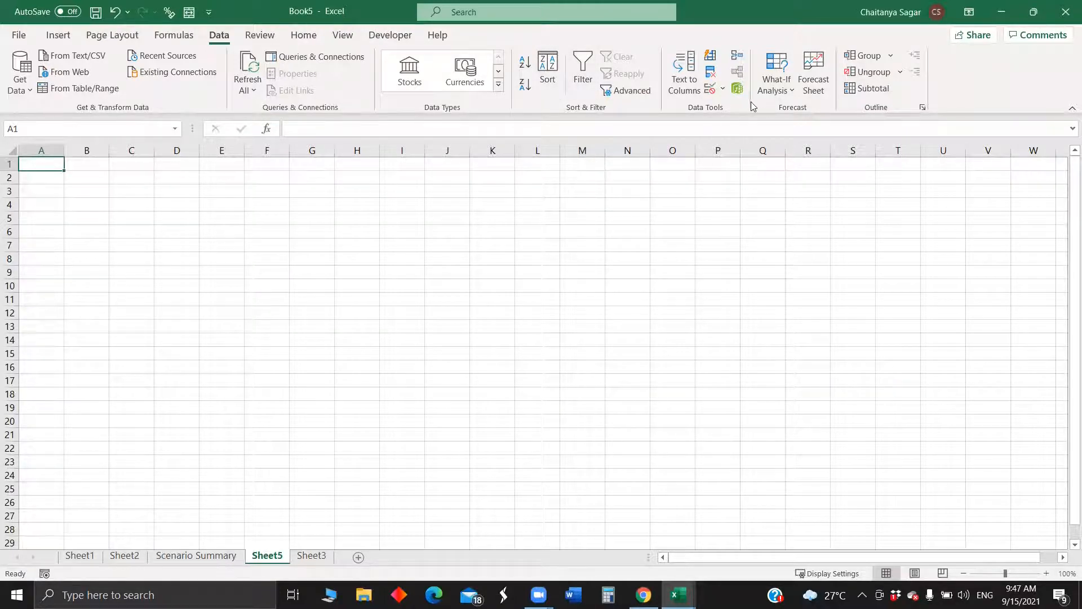
{"action": "left_click", "coordinate": [711, 92]}
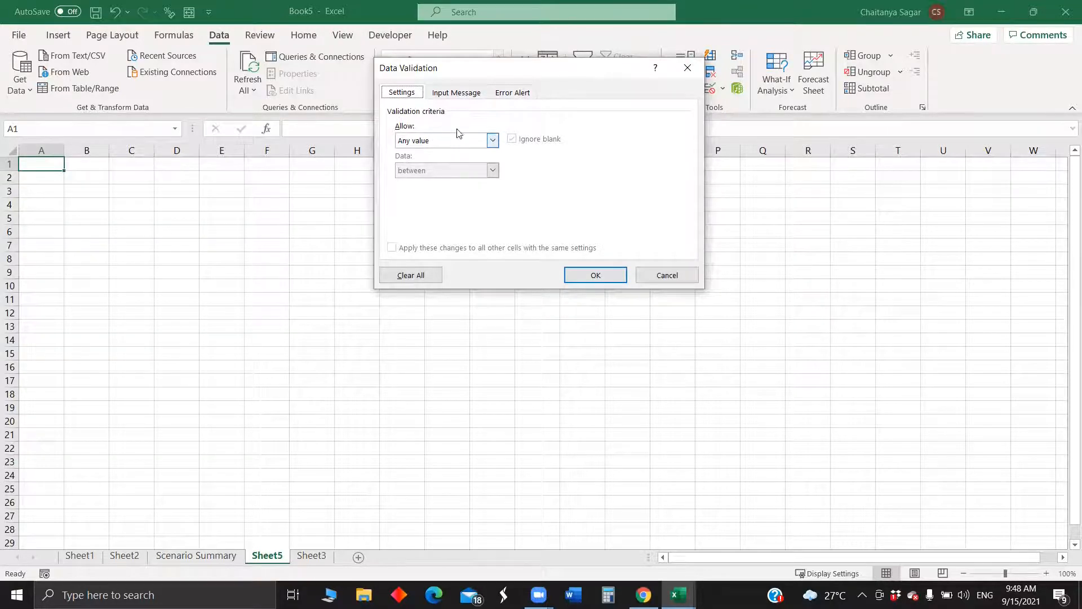
{"action": "left_click", "coordinate": [493, 142]}
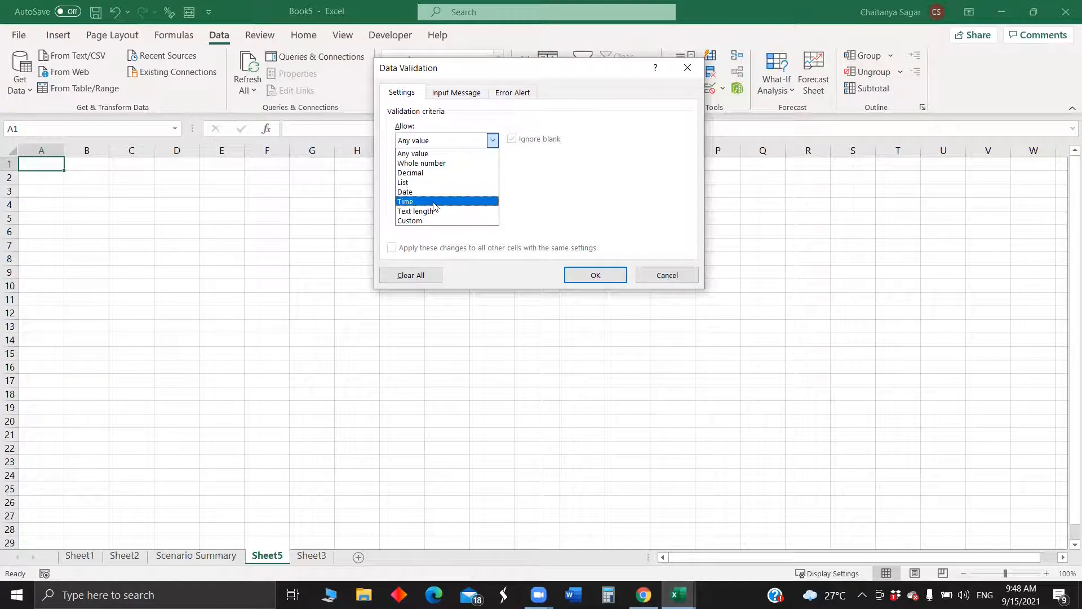
{"action": "left_click", "coordinate": [424, 164]}
{"action": "left_click", "coordinate": [440, 200]}
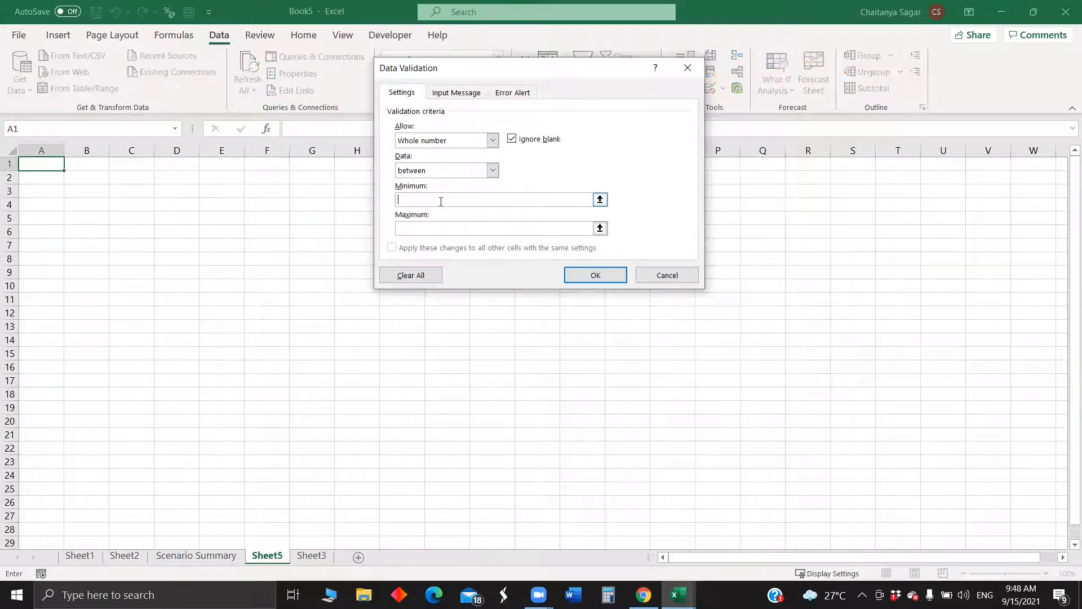
{"action": "left_click", "coordinate": [426, 228]}
{"action": "type", "text": "0"}
{"action": "type", "text": "100"}
{"action": "left_click", "coordinate": [599, 275]}
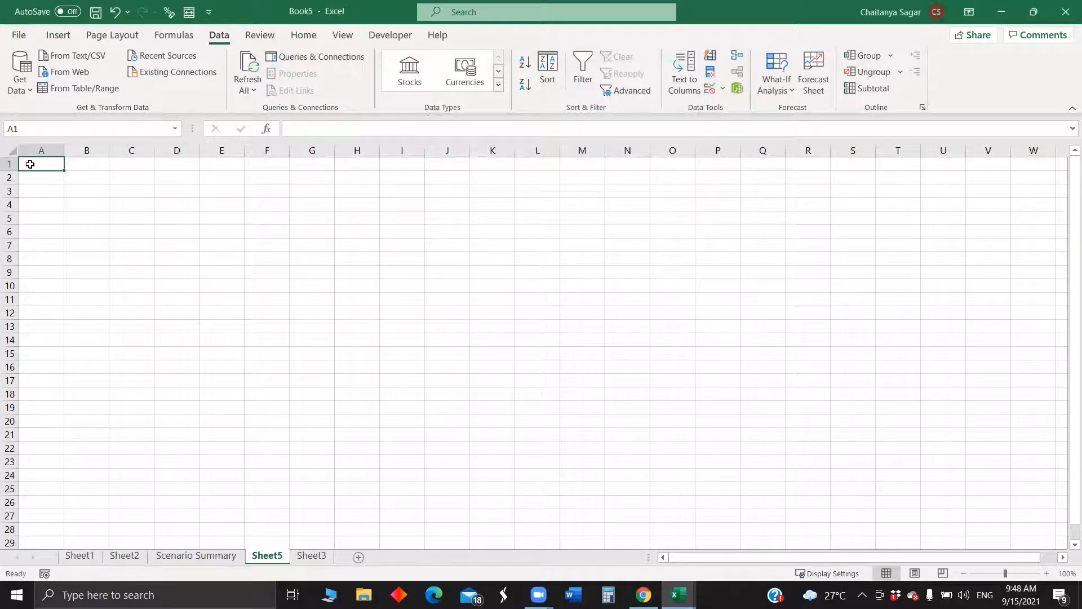
Test the validation rule by trying to enter 101 in cell A1, and cancel the entry.
{"action": "type", "text": "101"}
{"action": "key", "text": "Return"}
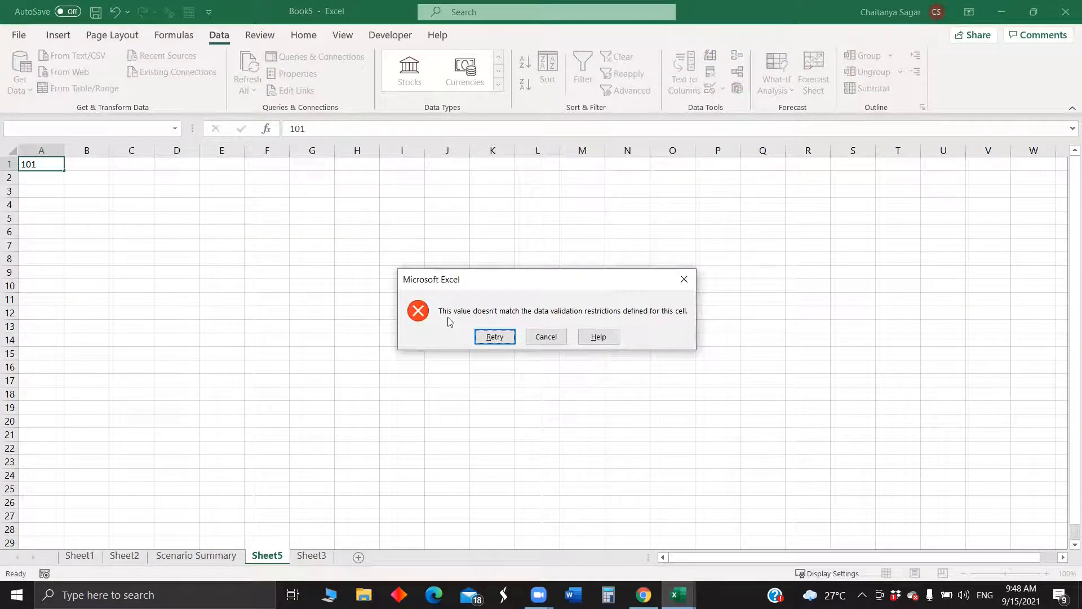
{"action": "left_click", "coordinate": [544, 338]}
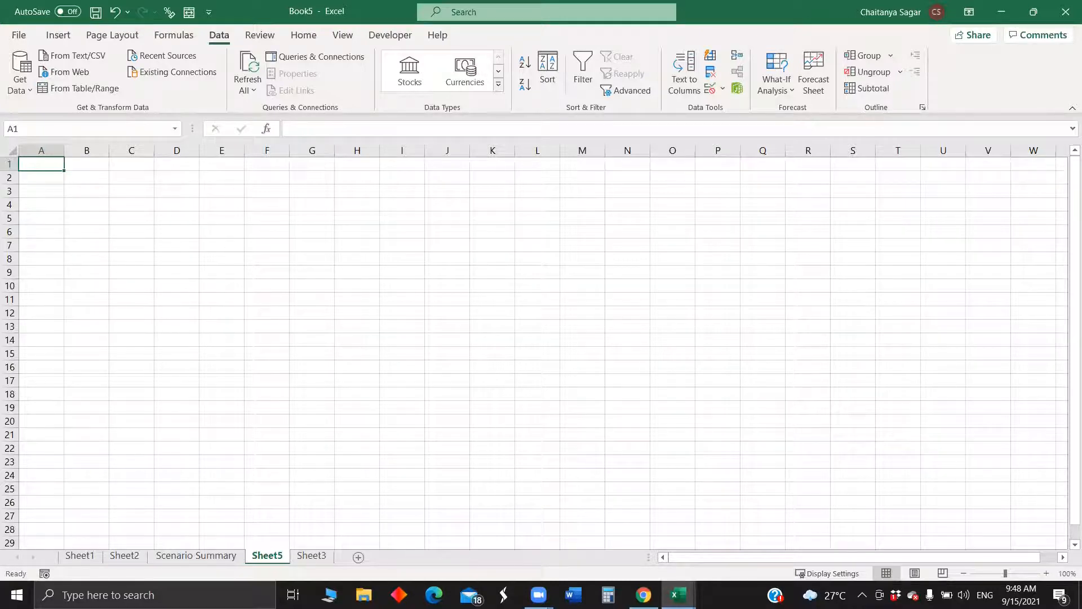
Enter the labels Quarter, Full and Half down cells R2 to R4.
{"action": "left_click", "coordinate": [807, 178]}
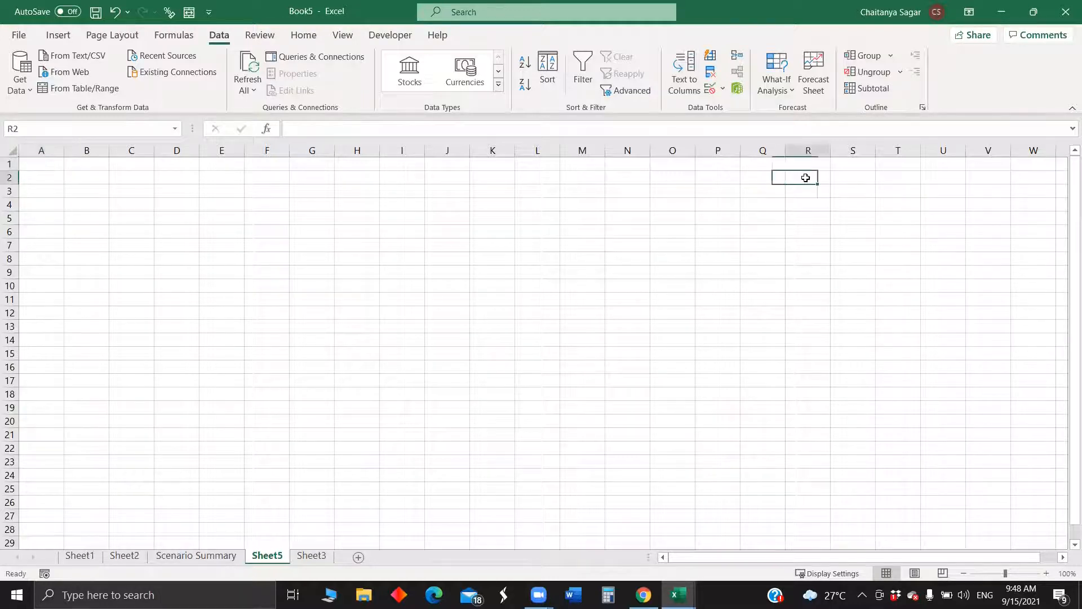
{"action": "type", "text": "Quar"}
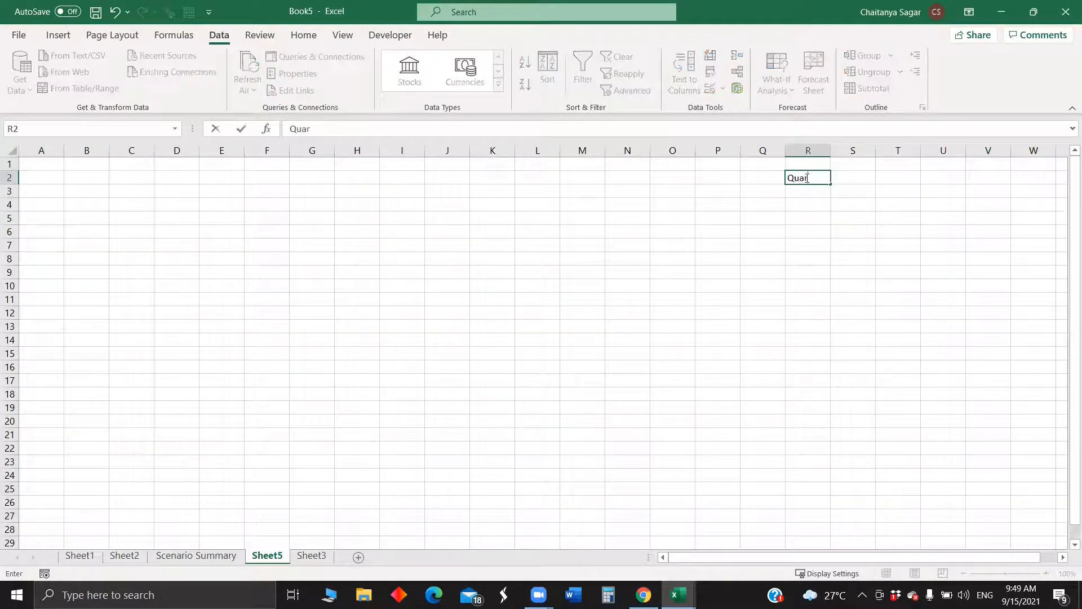
{"action": "type", "text": "ter"}
{"action": "left_click", "coordinate": [796, 195]}
{"action": "type", "text": "Full half"}
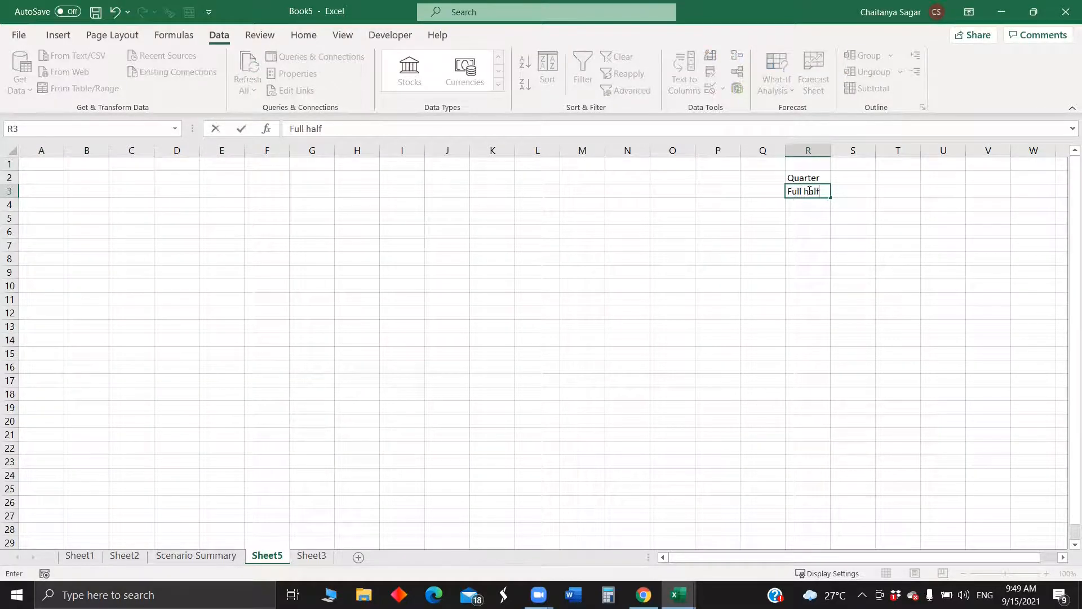
{"action": "left_click", "coordinate": [805, 204]}
{"action": "double_click", "coordinate": [813, 192]}
{"action": "double_click", "coordinate": [813, 192]}
{"action": "key", "text": "BackSpace"}
{"action": "left_click", "coordinate": [812, 207]}
{"action": "type", "text": "Half"}
{"action": "left_click", "coordinate": [807, 269]}
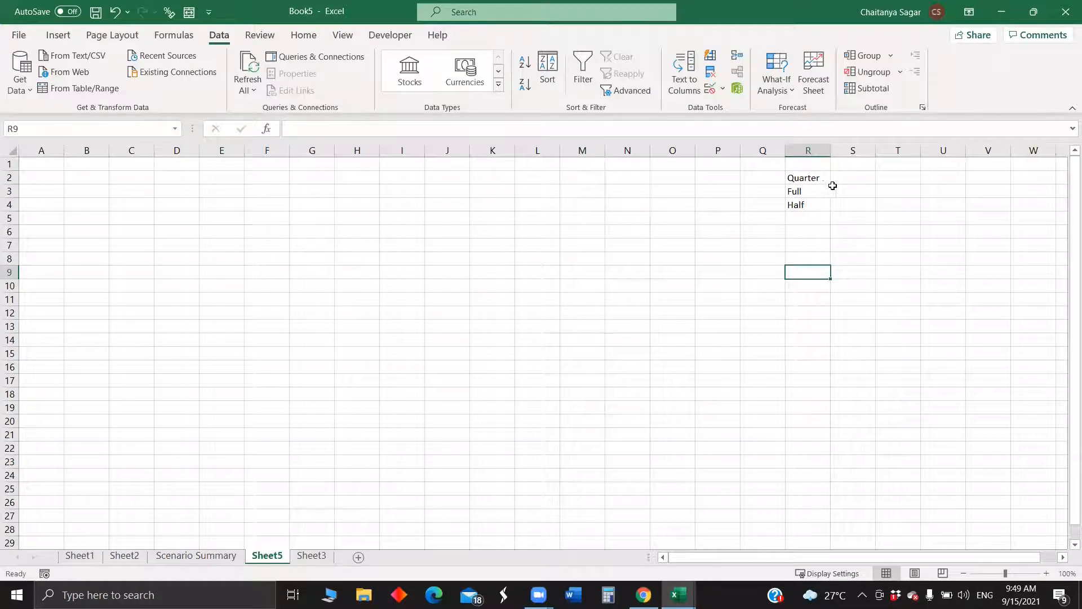
Enter the factors 0.3 for Quarter, 1 for Full and 0.55 for Half in cells S2 to S4.
{"action": "left_click", "coordinate": [841, 178]}
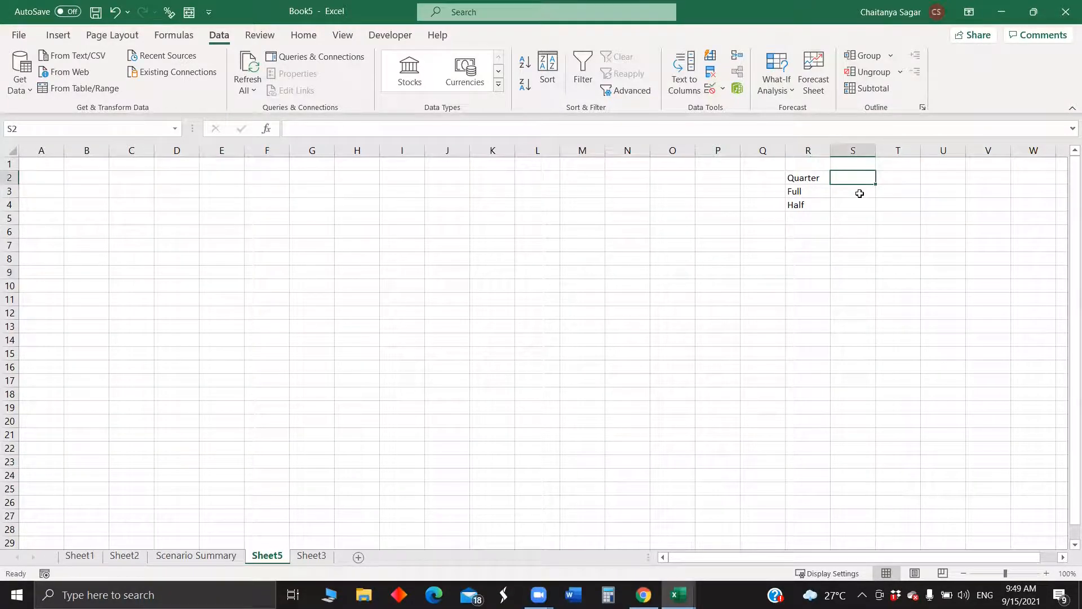
{"action": "type", "text": "0.3"}
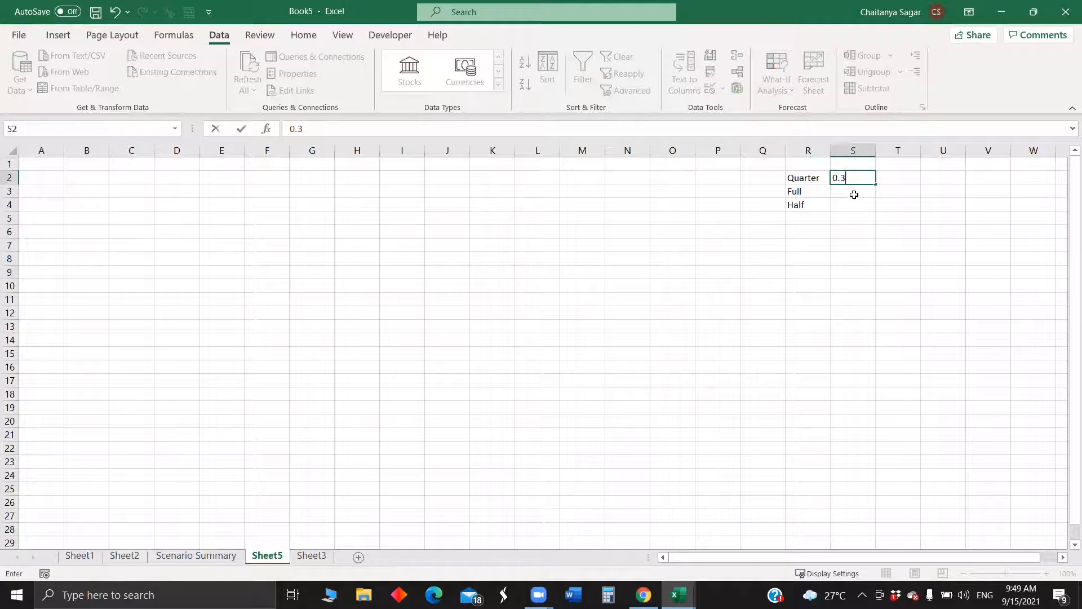
{"action": "key", "text": "Return"}
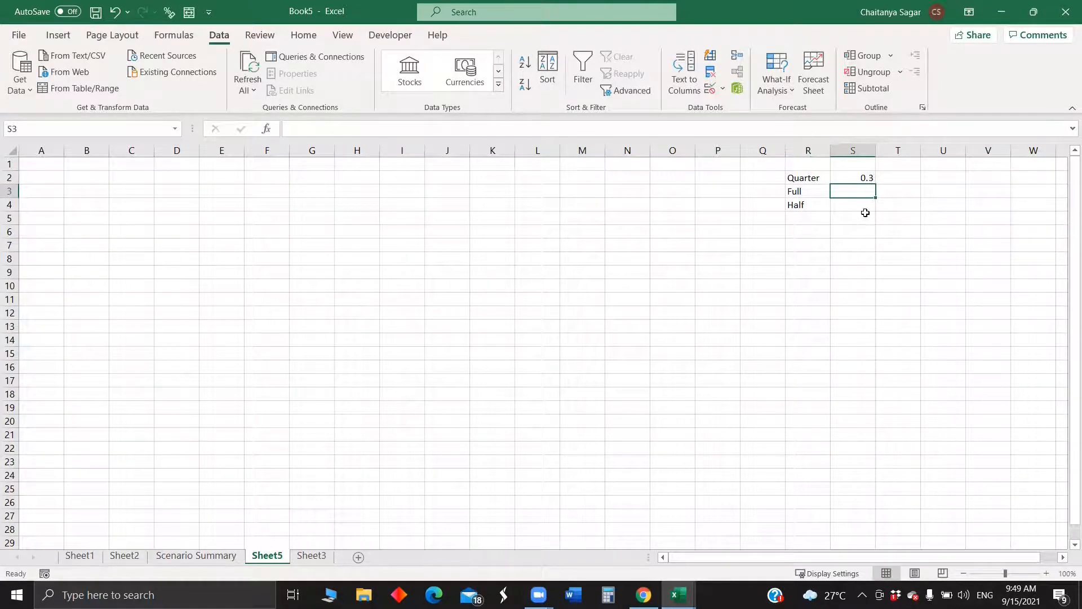
{"action": "type", "text": "0.55"}
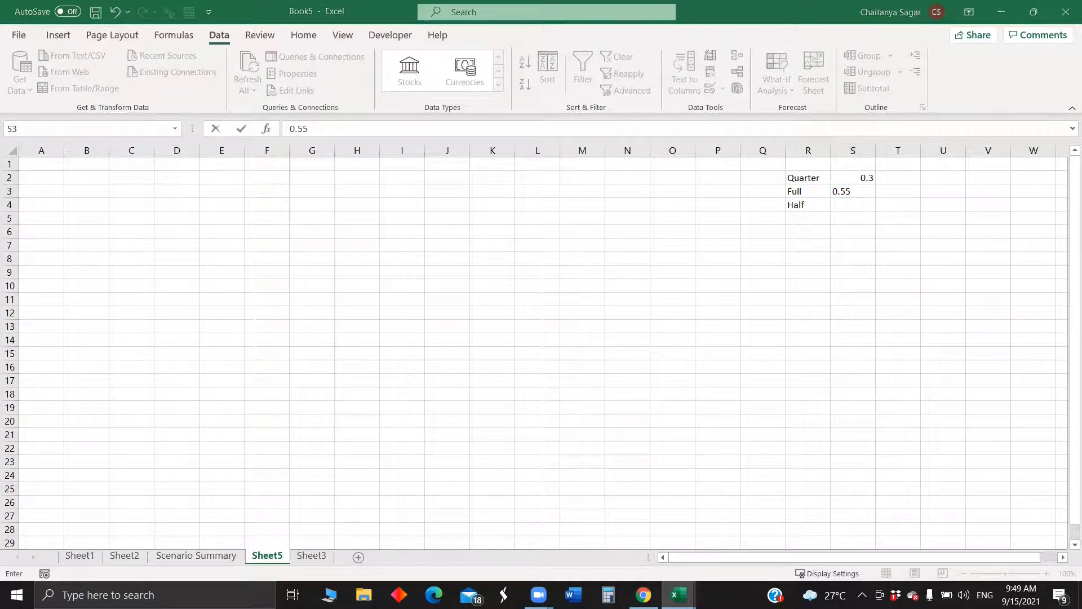
{"action": "double_click", "coordinate": [859, 193]}
{"action": "type", "text": "1"}
{"action": "key", "text": "Return"}
{"action": "type", "text": "0.55"}
{"action": "left_click", "coordinate": [835, 243]}
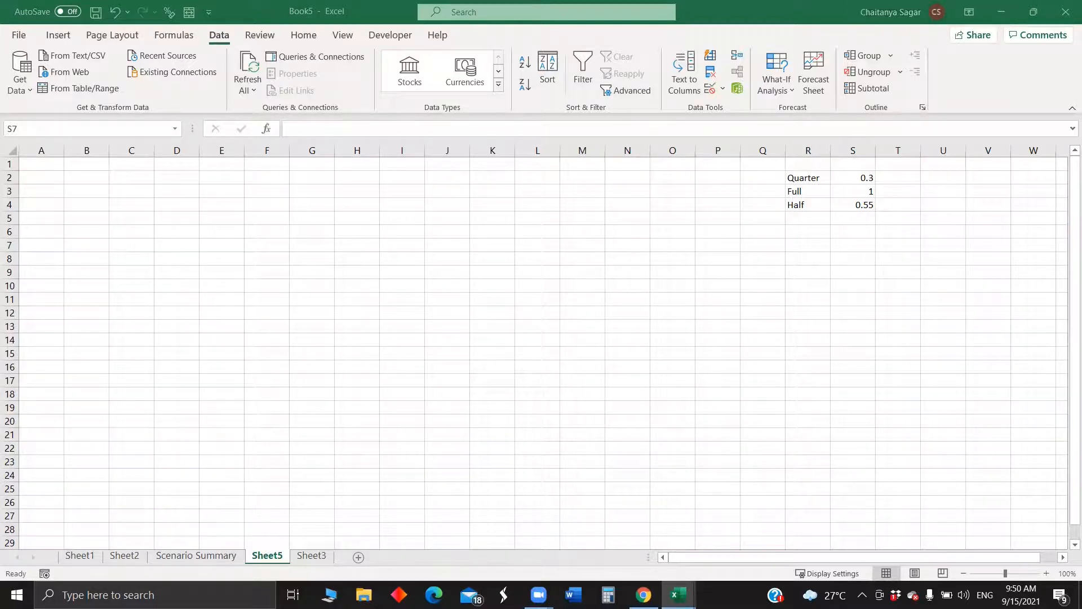
{"action": "left_click", "coordinate": [525, 288]}
{"action": "left_click", "coordinate": [805, 180]}
{"action": "left_click", "coordinate": [805, 200]}
{"action": "left_click", "coordinate": [804, 182]}
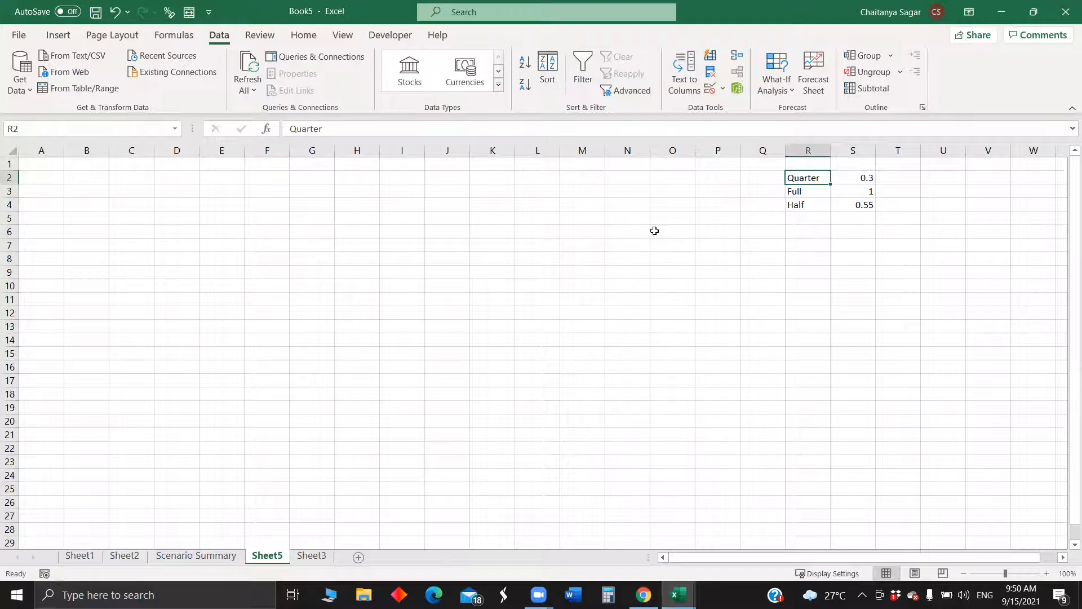
Add list data validation to cell G9, using the labels in R2:R4 as the source.
{"action": "left_click", "coordinate": [310, 270]}
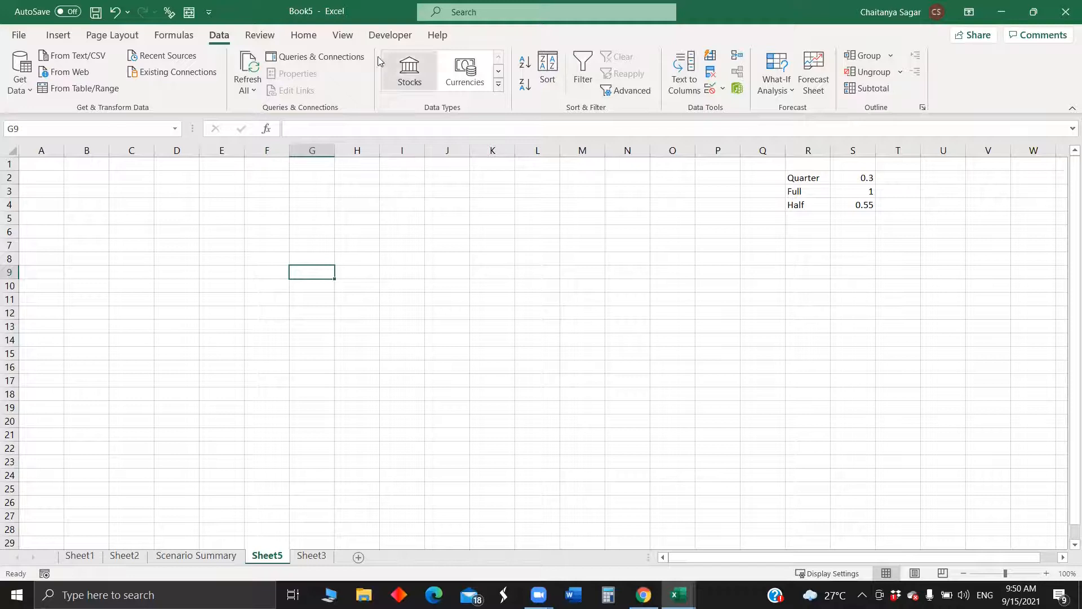
{"action": "left_click", "coordinate": [66, 37]}
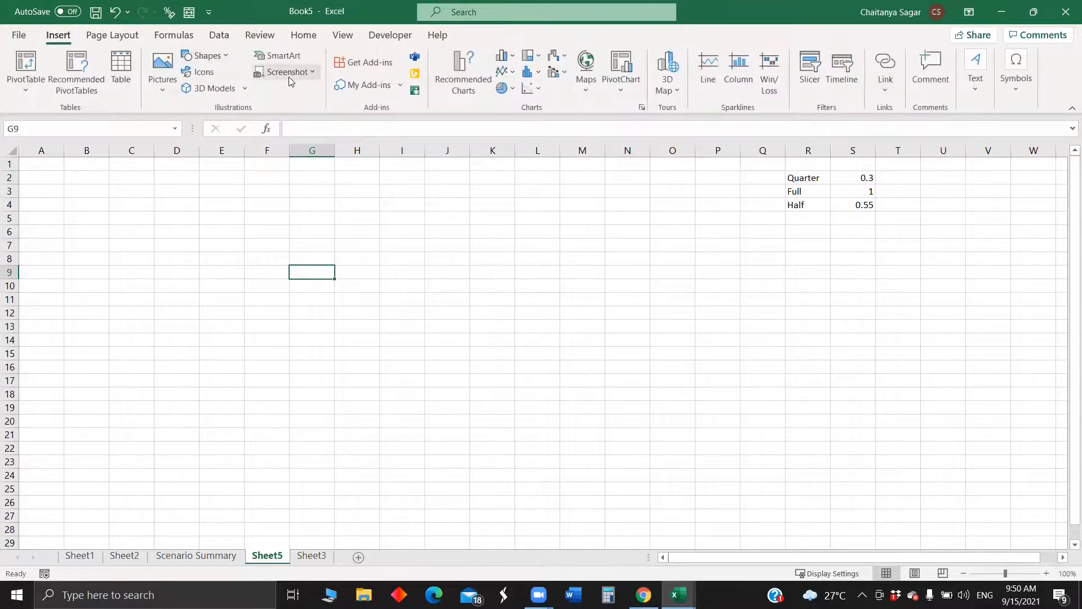
{"action": "left_click", "coordinate": [220, 36]}
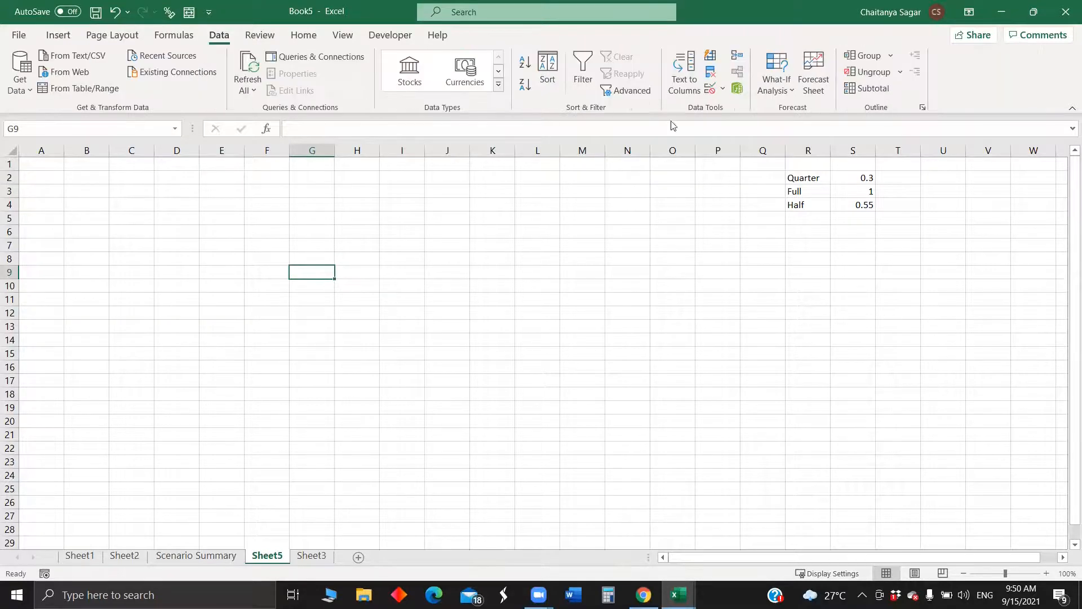
{"action": "left_click", "coordinate": [711, 88]}
{"action": "left_click", "coordinate": [488, 141]}
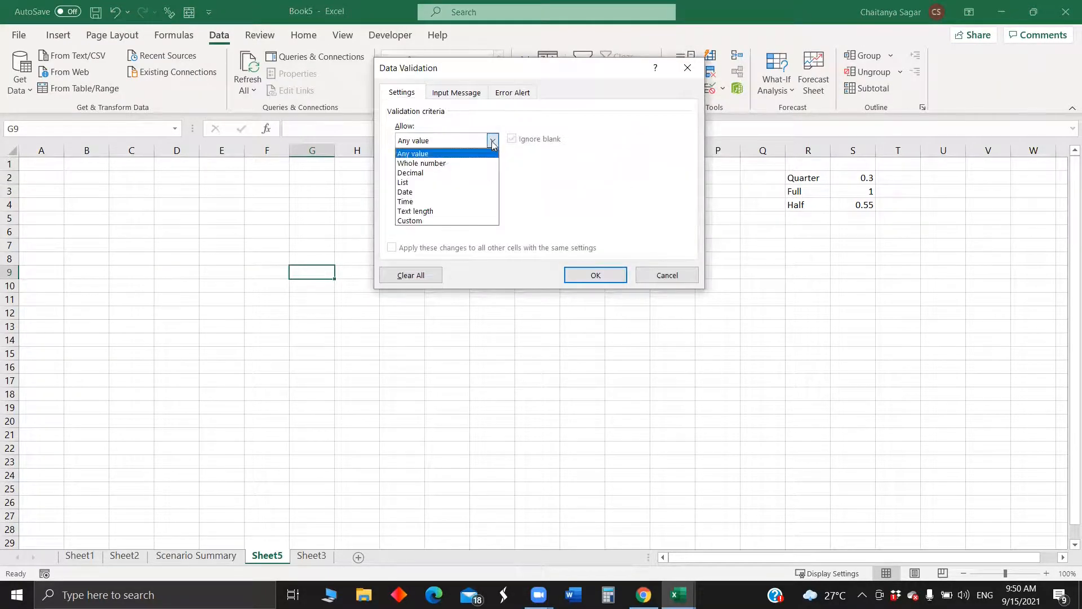
{"action": "left_click", "coordinate": [441, 184]}
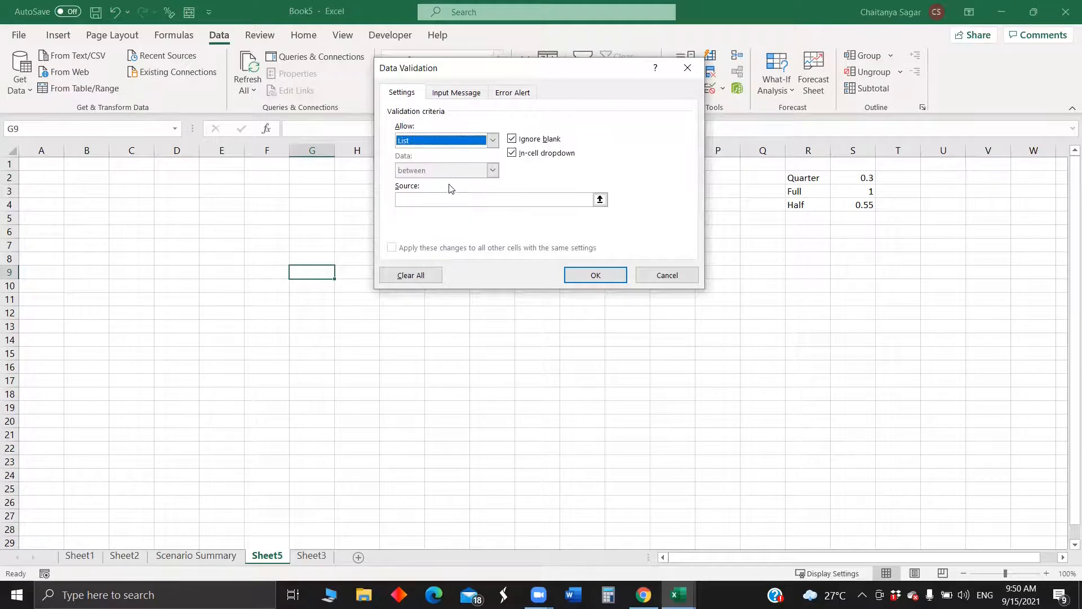
{"action": "left_click", "coordinate": [490, 198]}
{"action": "left_click", "coordinate": [806, 178]}
{"action": "key", "text": "shift+Down"}
{"action": "key", "text": "shift+Down"}
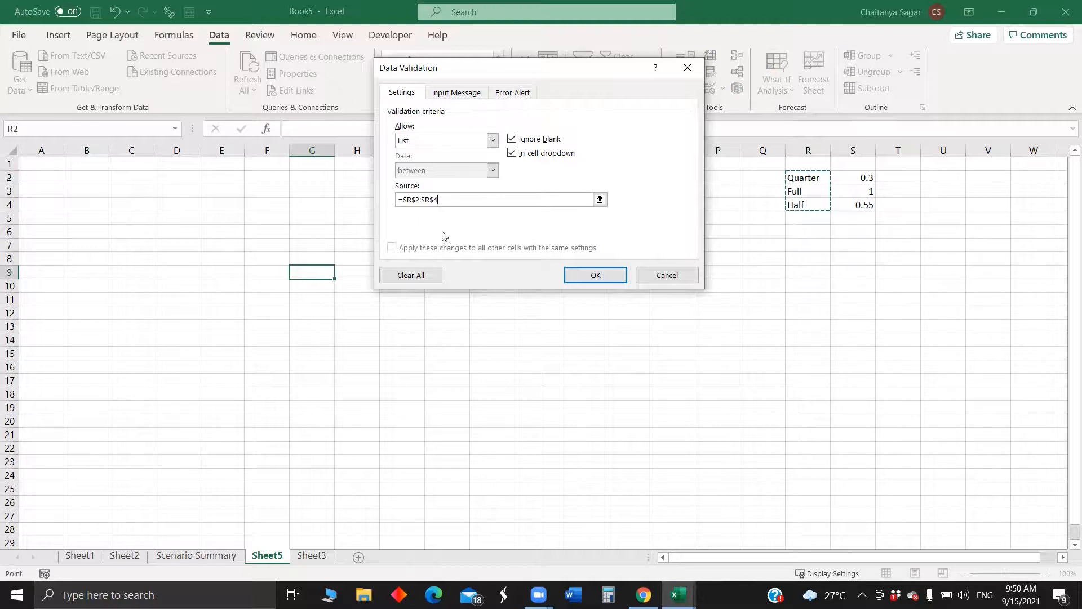
{"action": "left_click", "coordinate": [592, 277]}
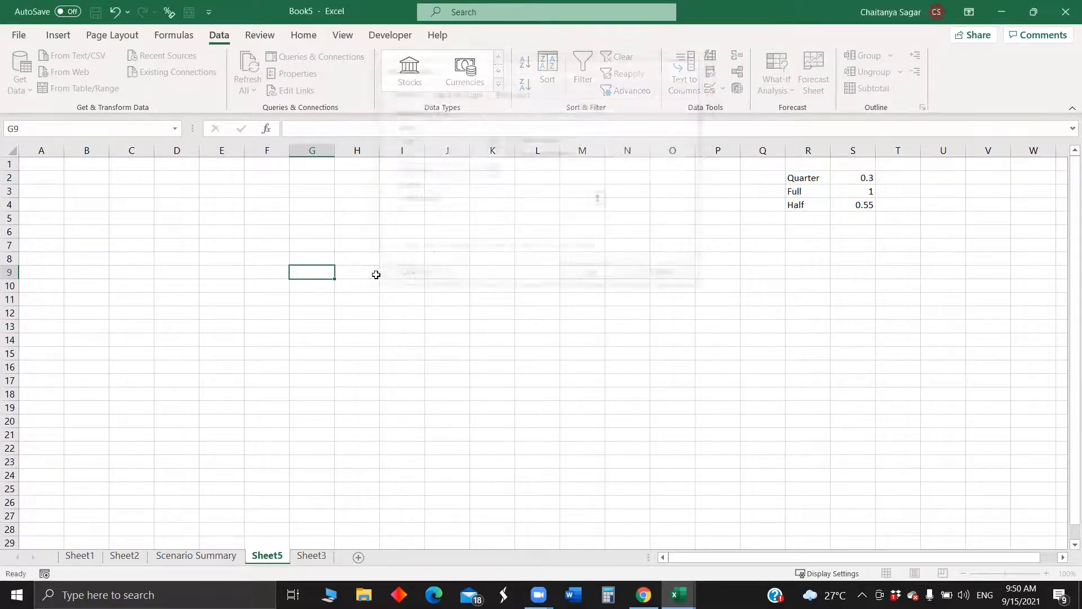
Try the Full and Quarter choices in G9's drop-down list, and finish by choosing Half.
{"action": "left_click", "coordinate": [341, 273]}
{"action": "left_click", "coordinate": [321, 291]}
{"action": "left_click", "coordinate": [340, 272]}
{"action": "left_click", "coordinate": [326, 293]}
{"action": "left_click", "coordinate": [341, 272]}
{"action": "left_click", "coordinate": [321, 287]}
{"action": "left_click", "coordinate": [341, 272]}
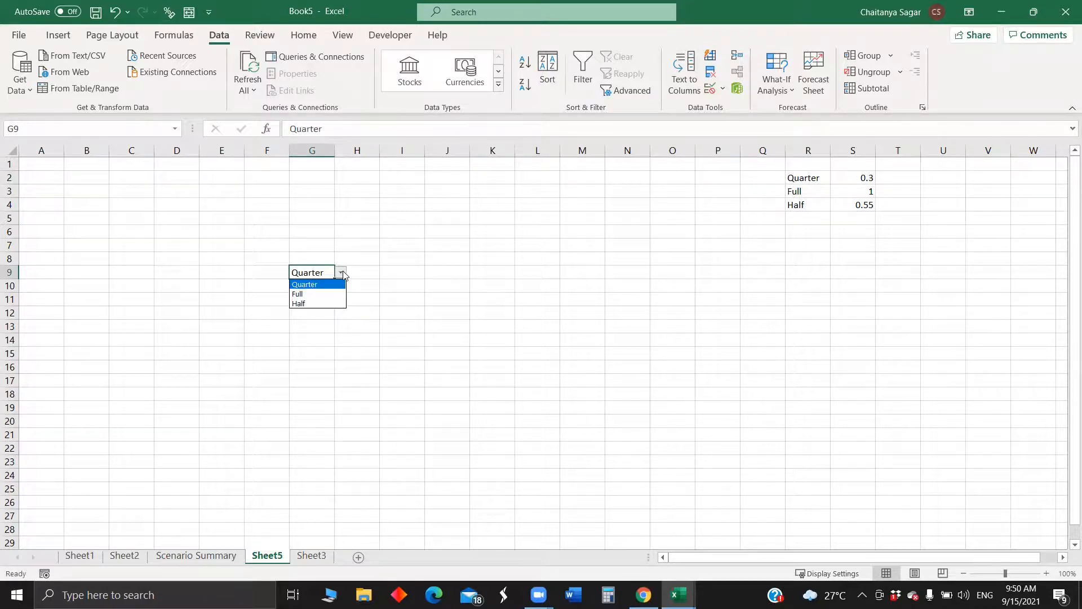
{"action": "left_click", "coordinate": [325, 305]}
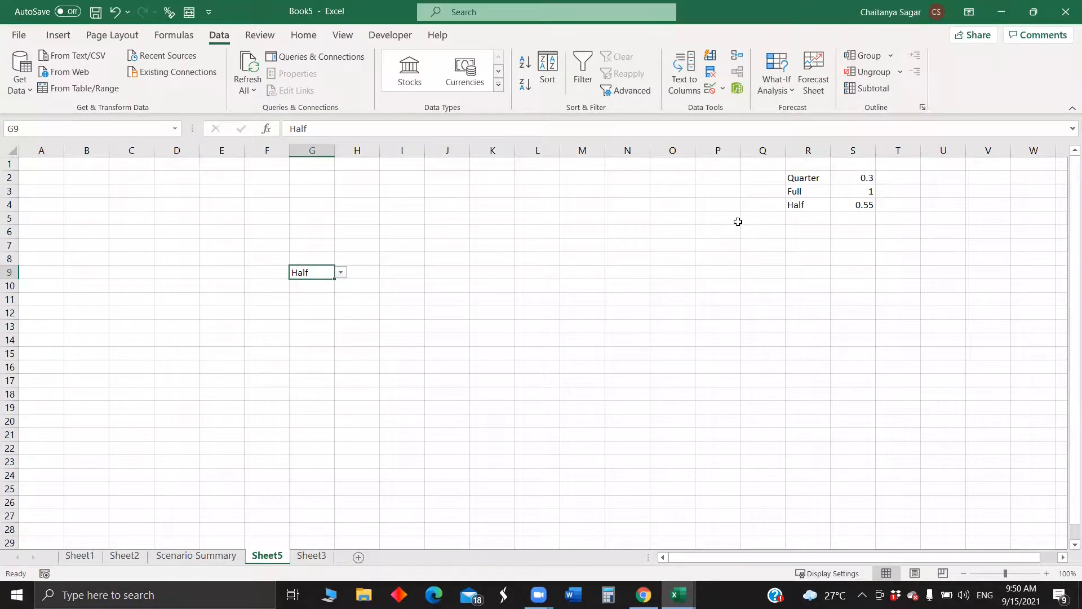
{"action": "left_click", "coordinate": [859, 181]}
{"action": "left_click", "coordinate": [857, 201]}
{"action": "left_click", "coordinate": [860, 177]}
{"action": "left_click", "coordinate": [858, 204]}
Add the heading Rent in H8 and enter 100000 below it in H9.
{"action": "left_click", "coordinate": [367, 264]}
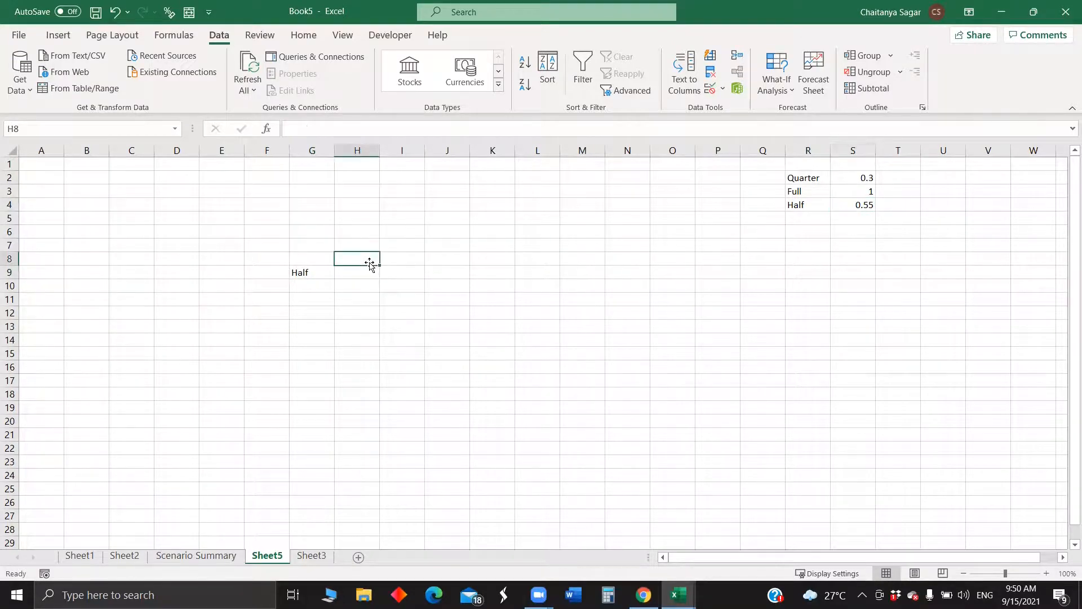
{"action": "type", "text": "Rent"}
{"action": "key", "text": "Return"}
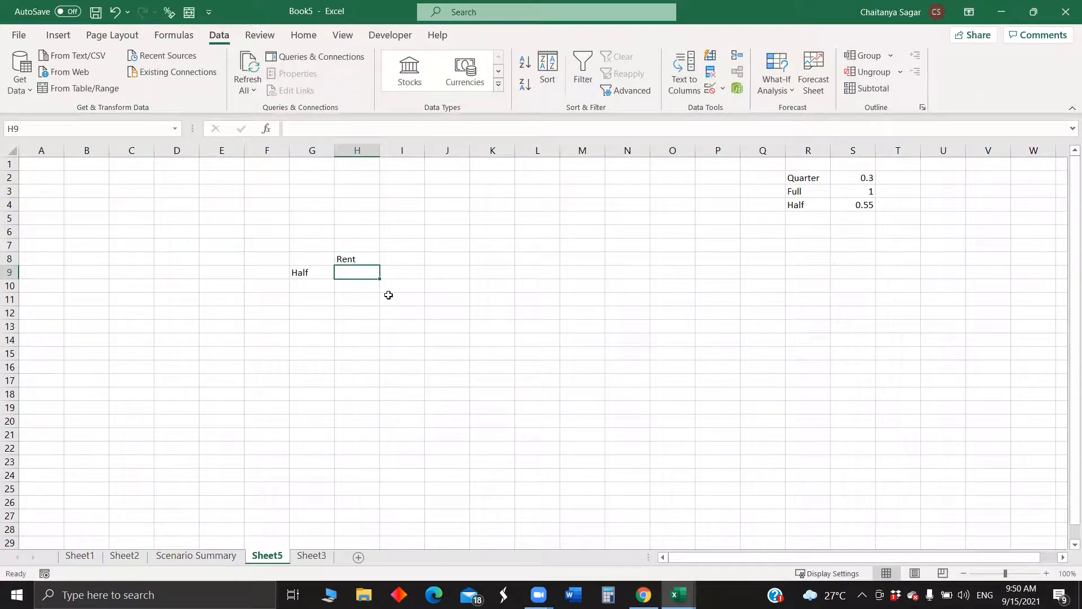
{"action": "type", "text": "100000"}
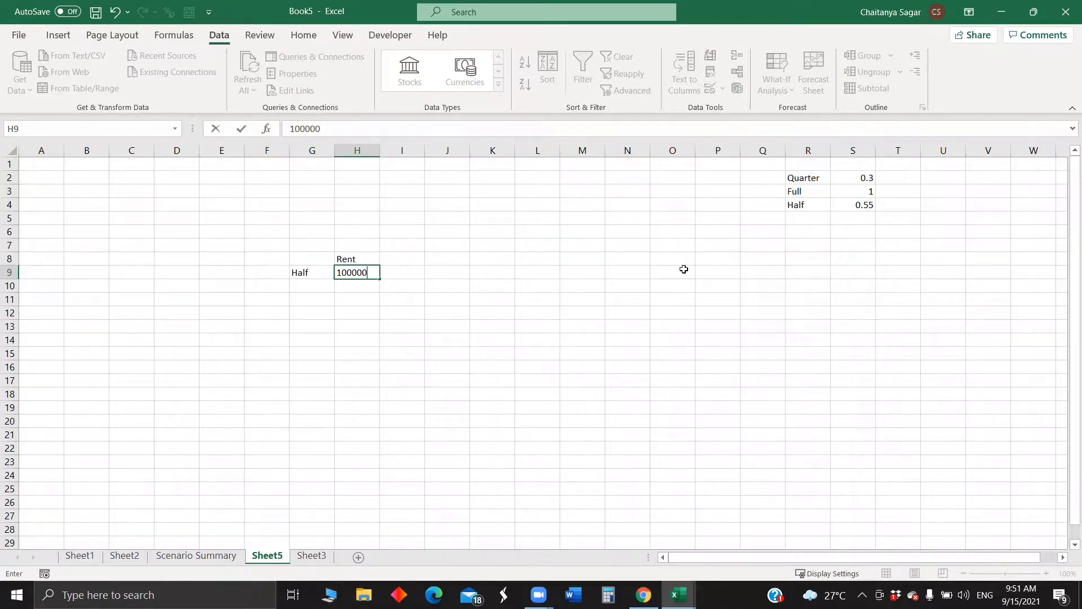
{"action": "left_click", "coordinate": [313, 272]}
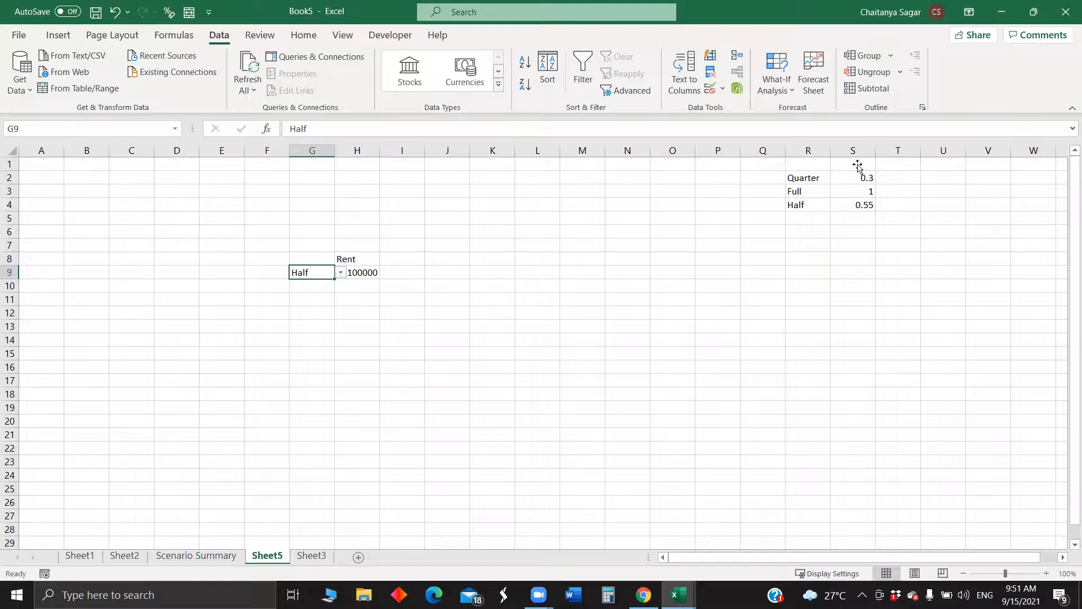
Enter a VLOOKUP formula in S1 that finds G9 in R2:S4 and returns column 2 with an exact match (FALSE).
{"action": "left_click", "coordinate": [857, 164]}
{"action": "type", "text": "=v"}
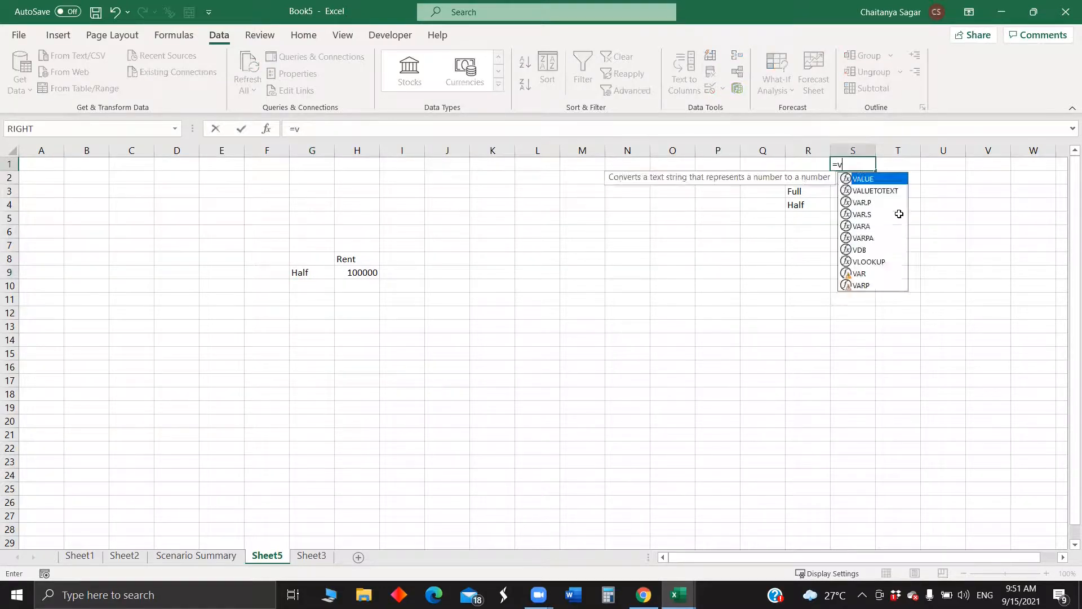
{"action": "type", "text": "lo"}
{"action": "key", "text": "Tab"}
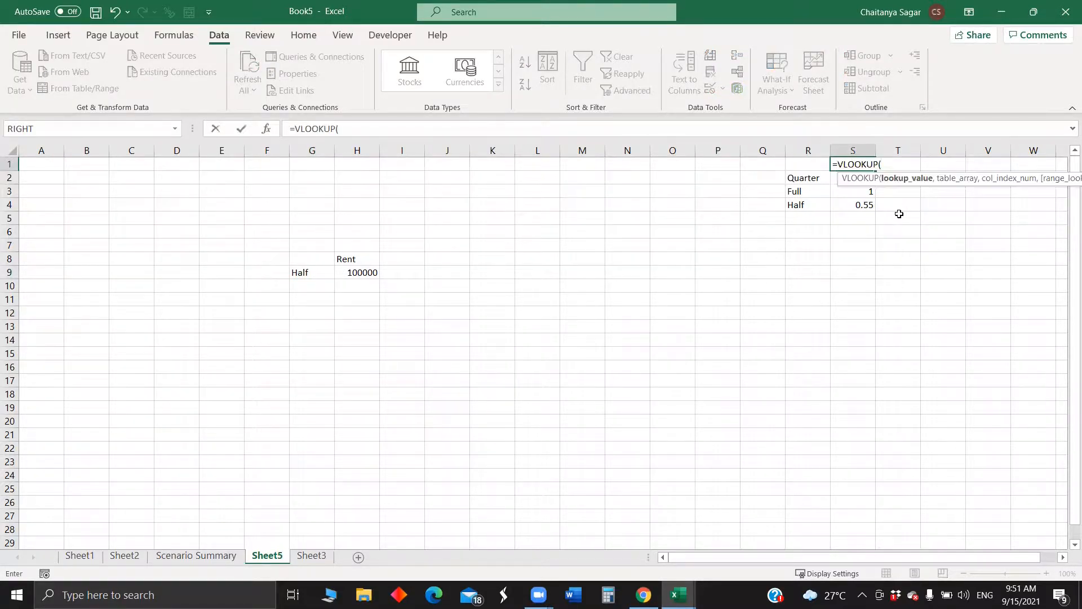
{"action": "left_click", "coordinate": [306, 273]}
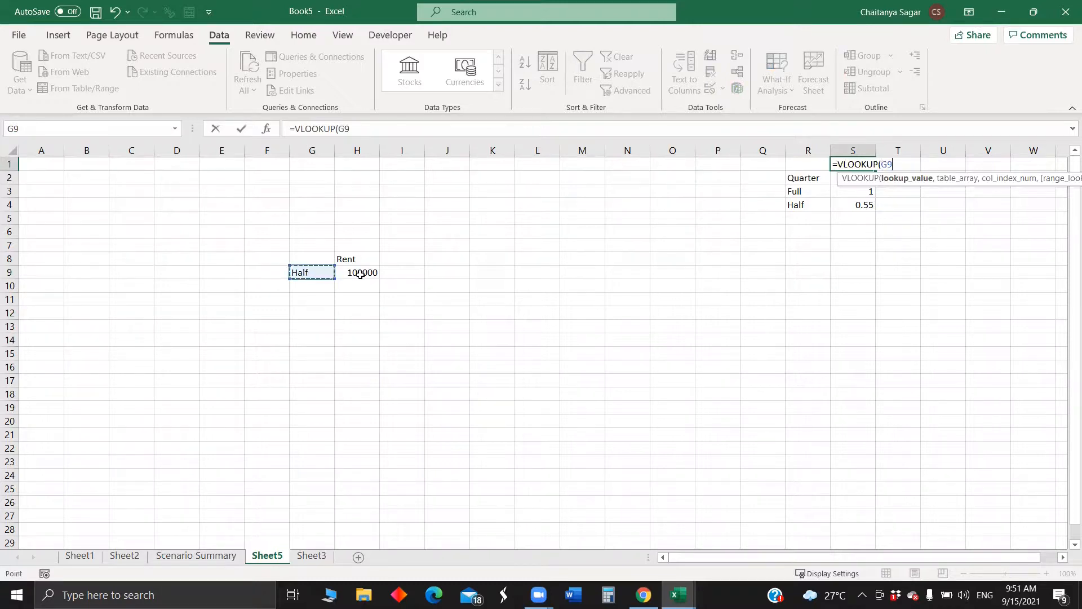
{"action": "type", "text": ","}
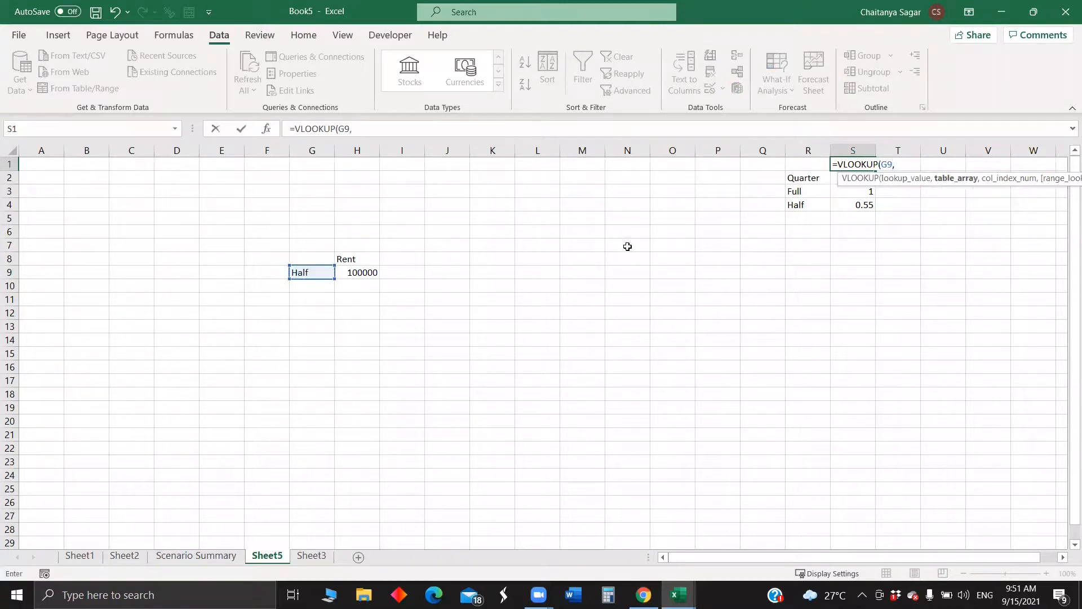
{"action": "left_click", "coordinate": [793, 178]}
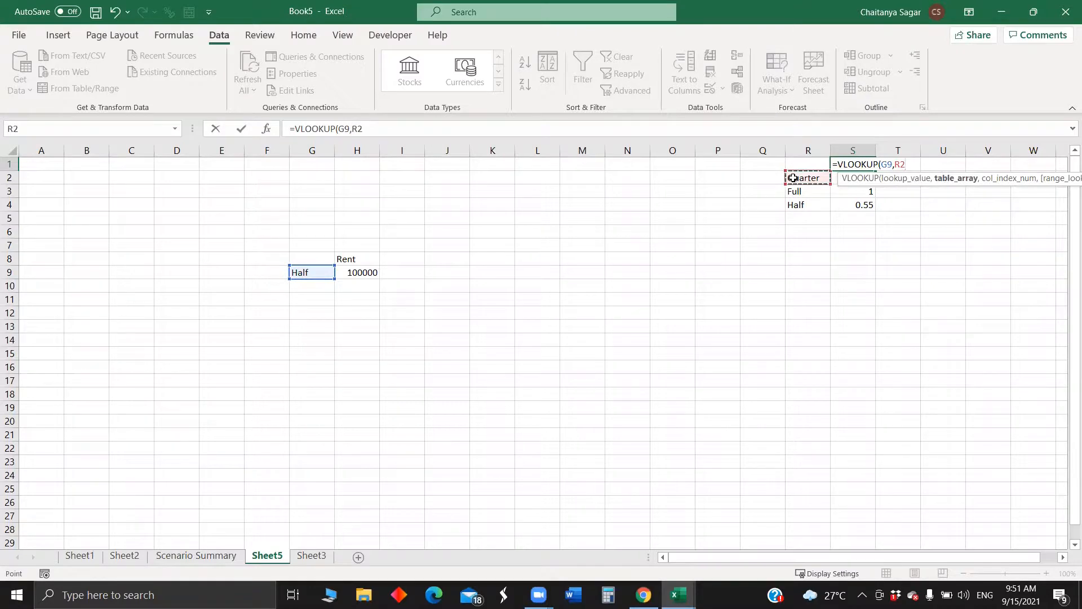
{"action": "key", "text": "shift+Down"}
{"action": "key", "text": "shift+Down"}
{"action": "key", "text": "shift+Right"}
{"action": "type", "text": ","}
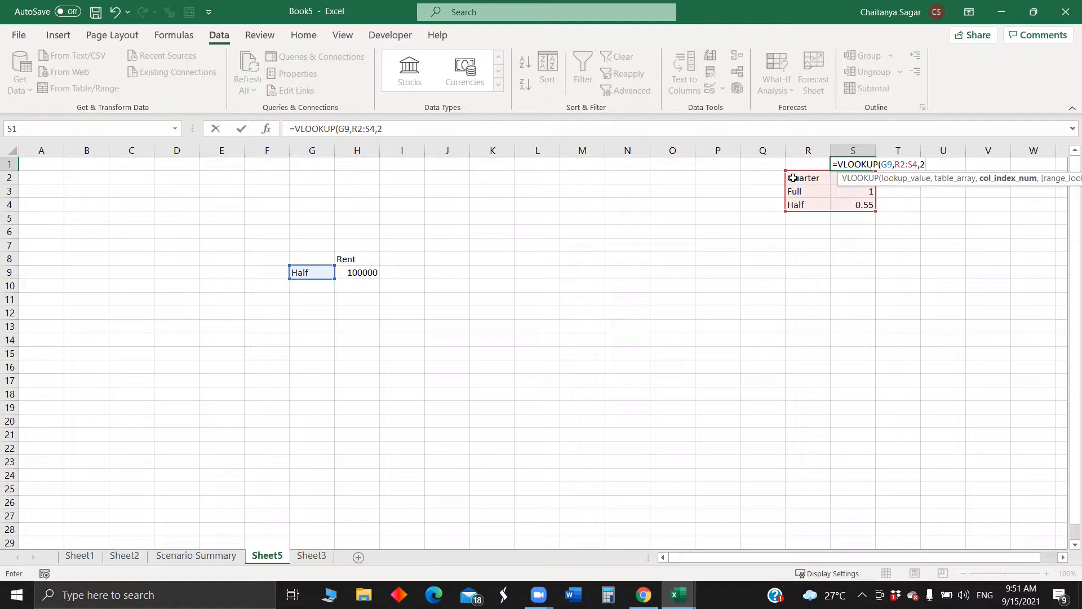
{"action": "type", "text": "2,"}
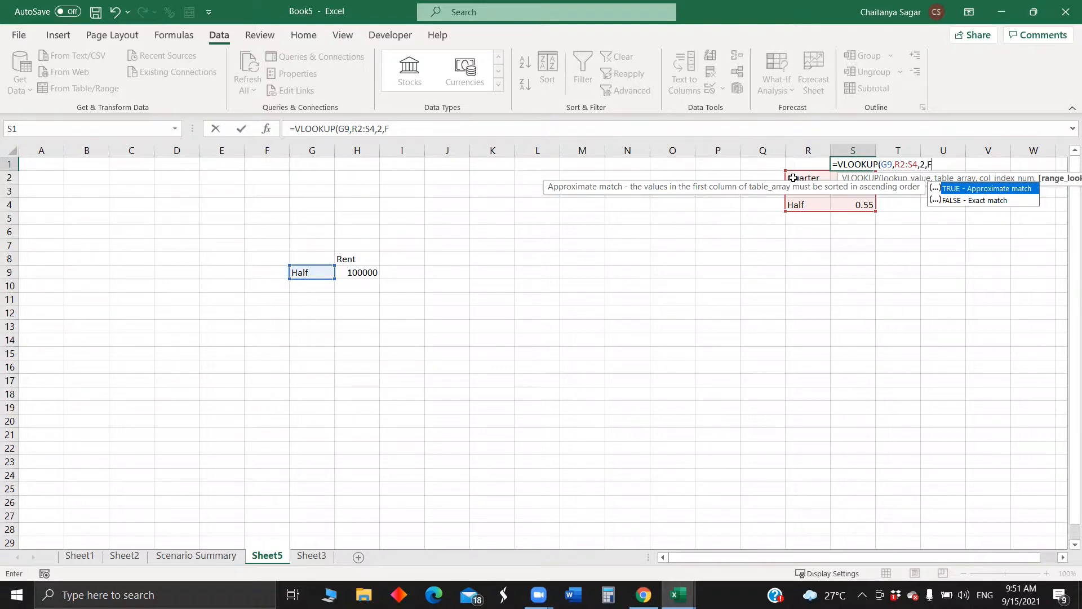
{"action": "type", "text": "F"}
{"action": "key", "text": "Tab"}
{"action": "key", "text": "BackSpace"}
{"action": "key", "text": "BackSpace"}
{"action": "key", "text": "BackSpace"}
{"action": "key", "text": "BackSpace"}
{"action": "key", "text": "Down"}
{"action": "key", "text": "Tab"}
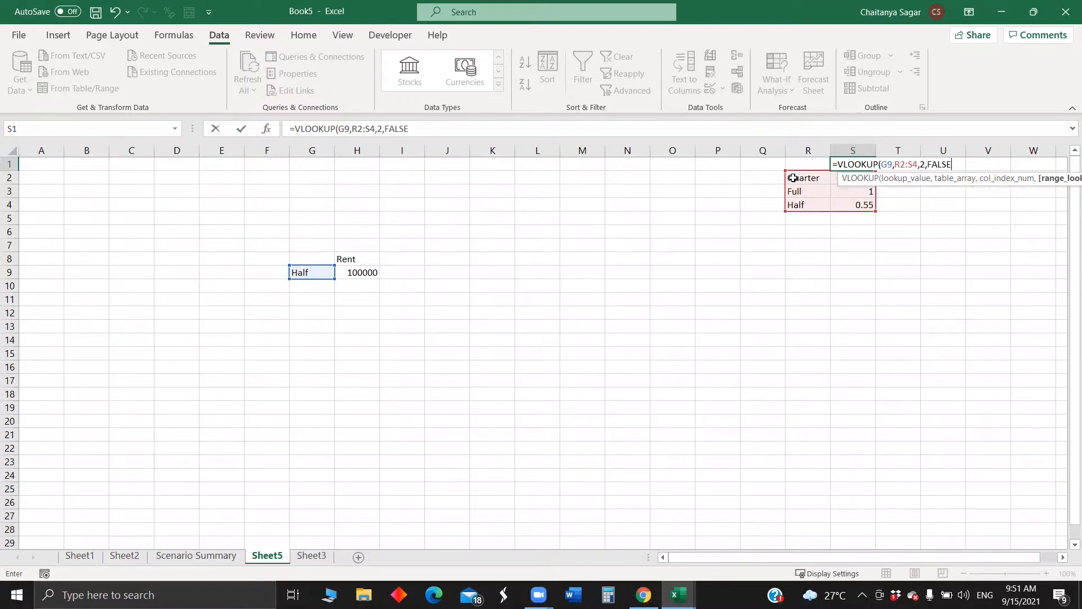
{"action": "type", "text": ")"}
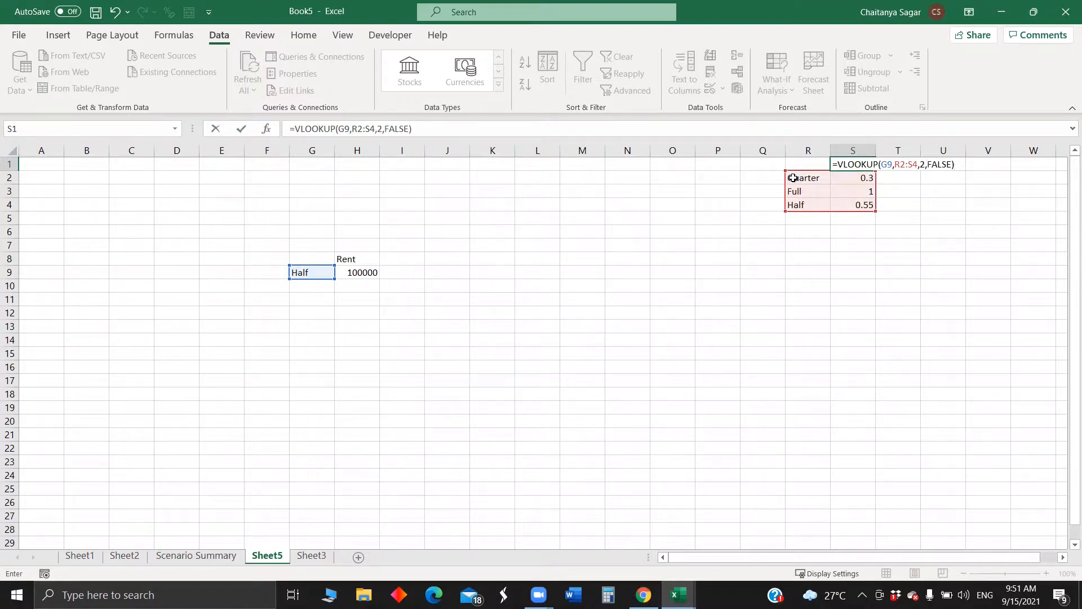
{"action": "key", "text": "Return"}
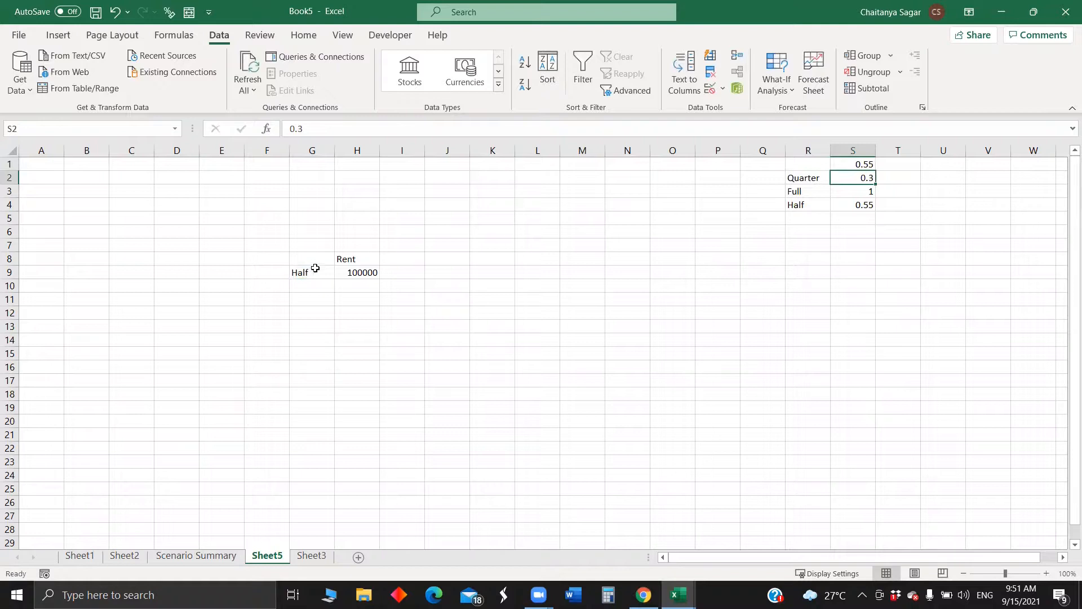
Test the lookup by choosing Full and finally Quarter in G9's drop-down list.
{"action": "left_click", "coordinate": [317, 274]}
{"action": "left_click", "coordinate": [340, 273]}
{"action": "left_click", "coordinate": [316, 293]}
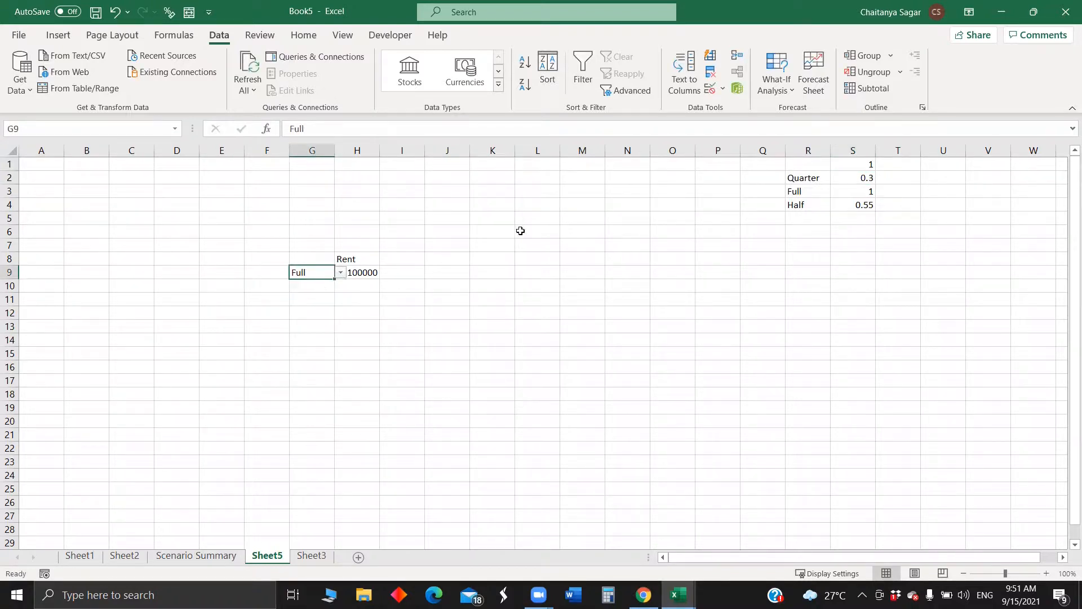
{"action": "left_click", "coordinate": [340, 273]}
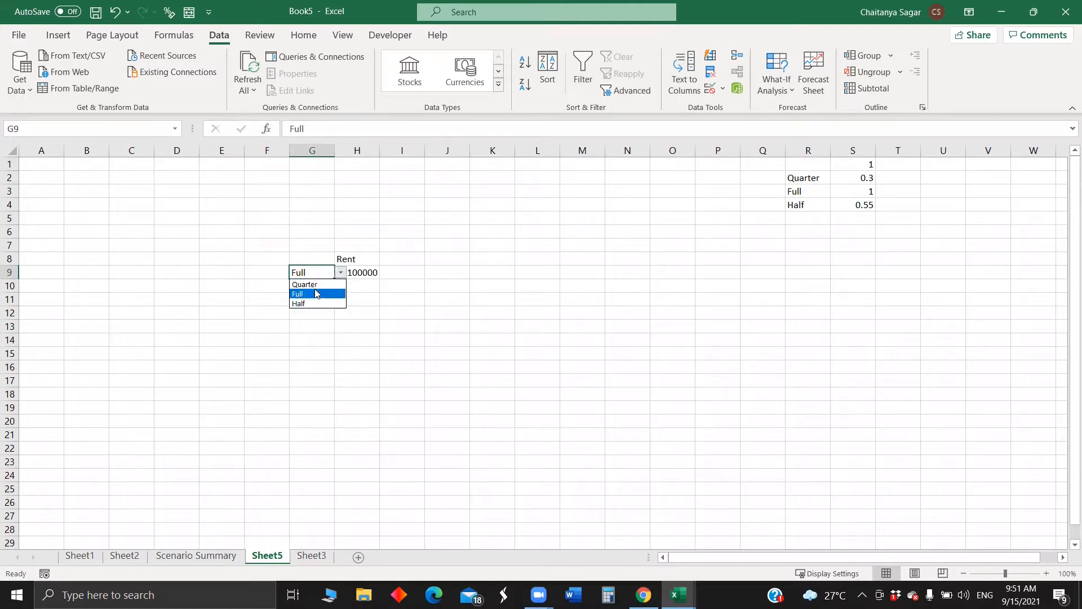
{"action": "left_click", "coordinate": [327, 284]}
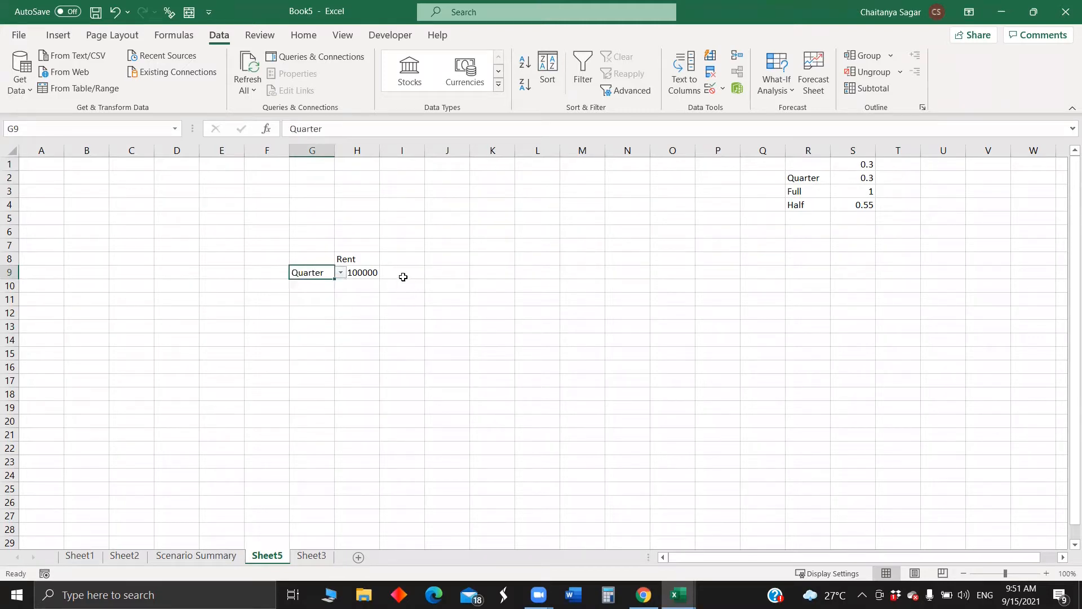
Change the heading in H8 to Total Rent and auto-fit the width of column H.
{"action": "left_click", "coordinate": [406, 272]}
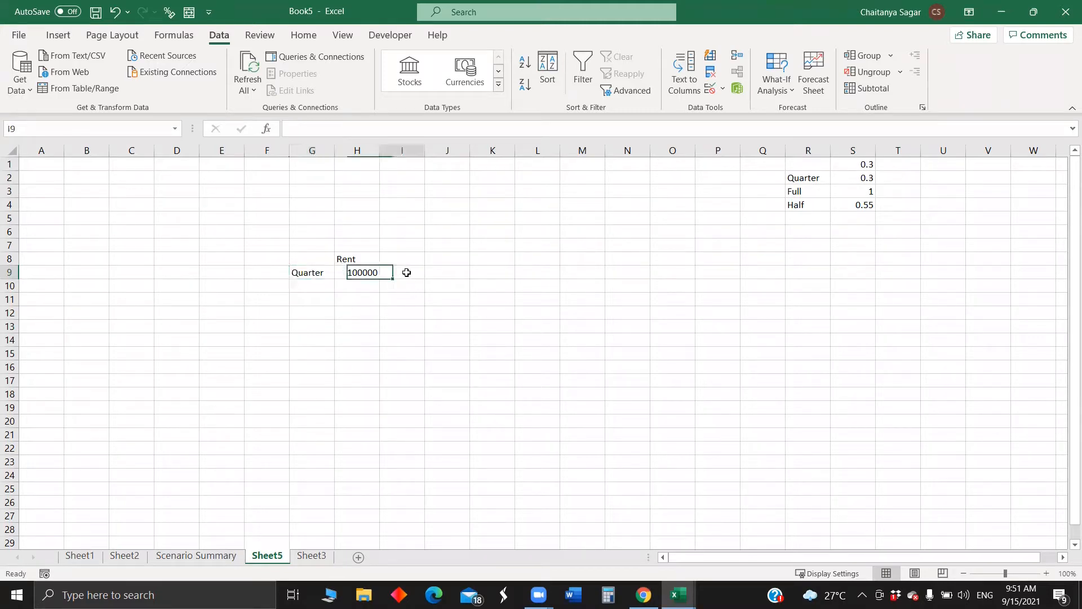
{"action": "left_click", "coordinate": [360, 258]}
{"action": "double_click", "coordinate": [360, 259]}
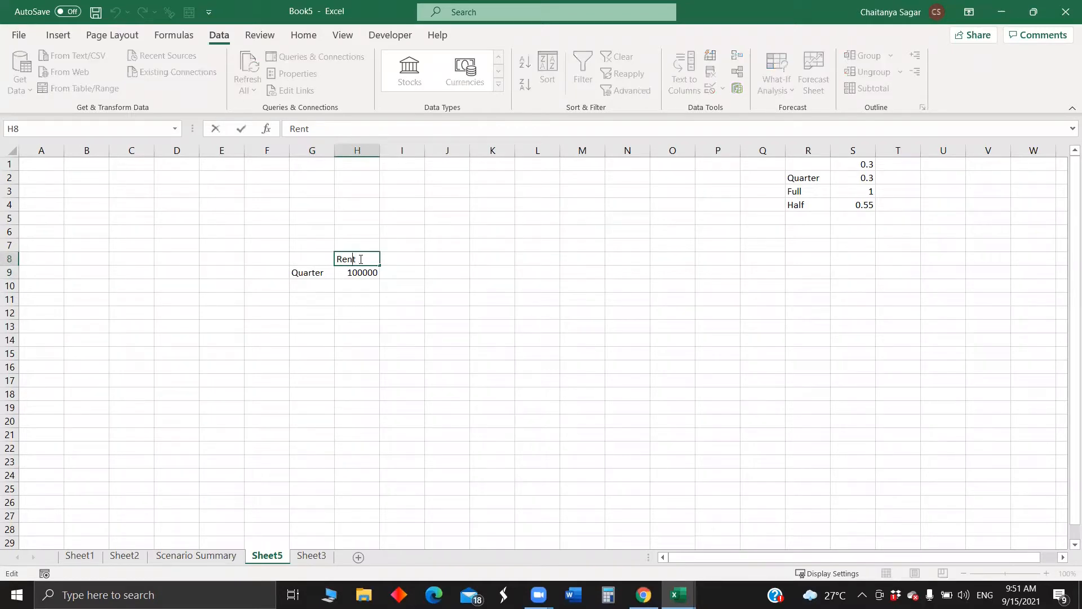
{"action": "key", "text": "Home"}
{"action": "type", "text": "To"}
{"action": "type", "text": "tak"}
{"action": "key", "text": "BackSpace"}
{"action": "key", "text": "BackSpace"}
{"action": "type", "text": "l"}
{"action": "double_click", "coordinate": [381, 150]}
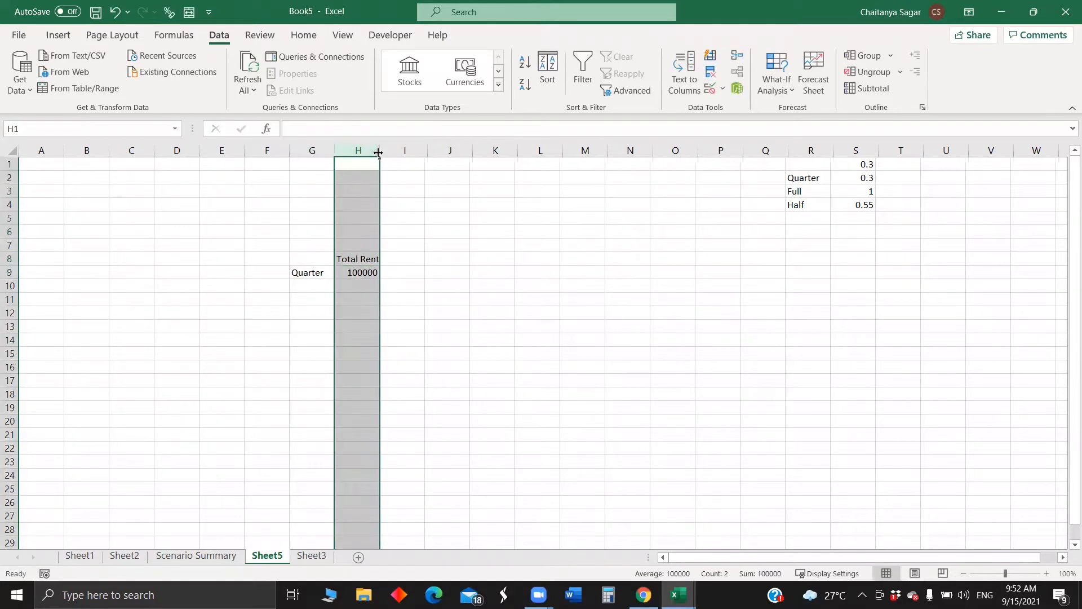
Enter a formula in I9 that multiplies the total rent in H9 by the lookup factor in S1.
{"action": "left_click", "coordinate": [409, 270]}
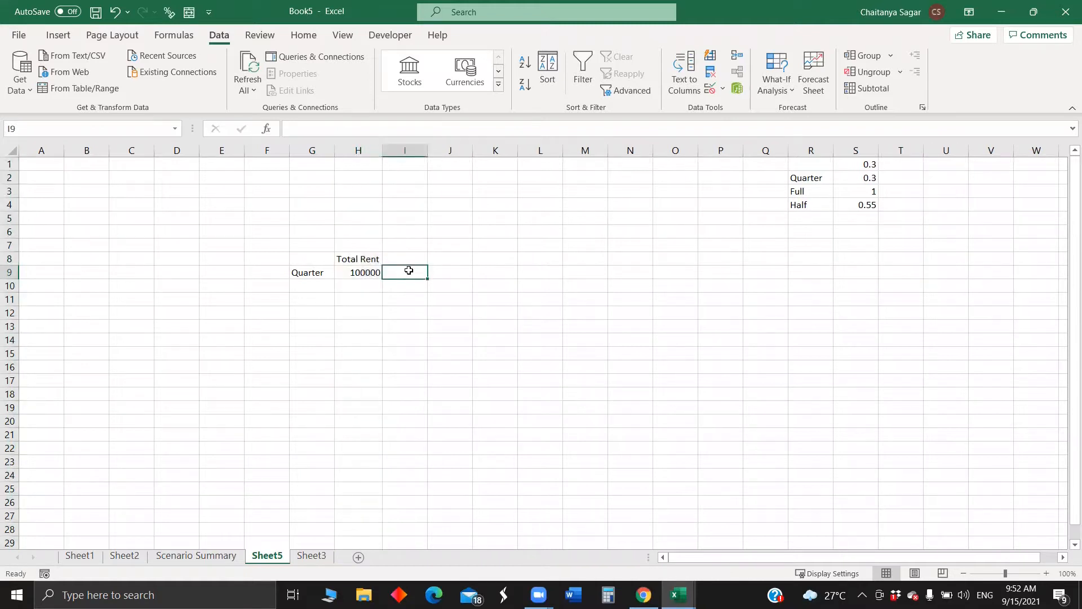
{"action": "type", "text": "="}
{"action": "left_click", "coordinate": [364, 273]}
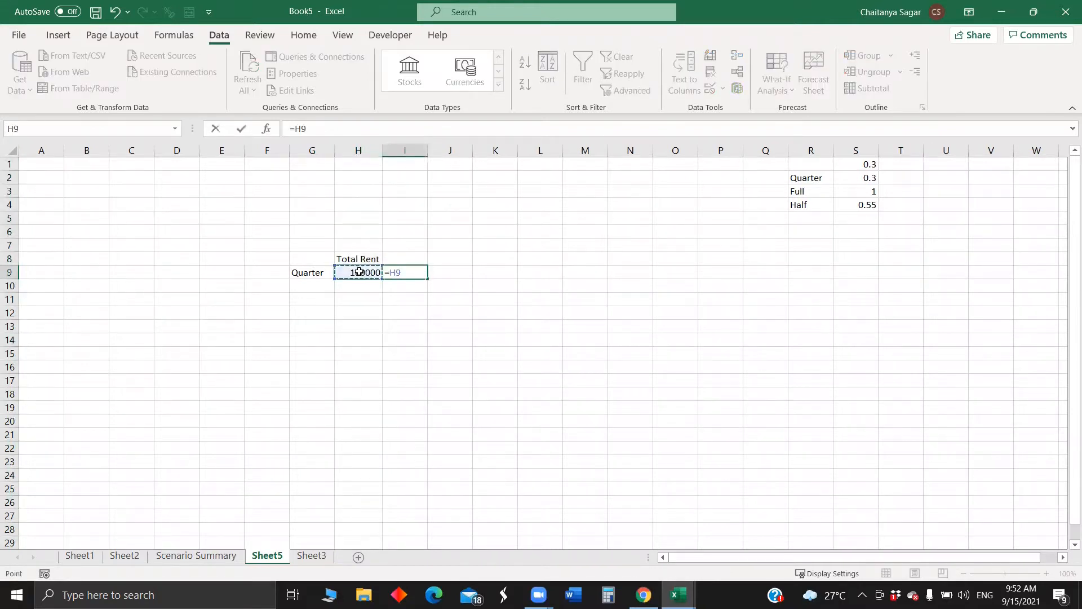
{"action": "type", "text": "*"}
{"action": "left_click", "coordinate": [858, 166]}
{"action": "key", "text": "Return"}
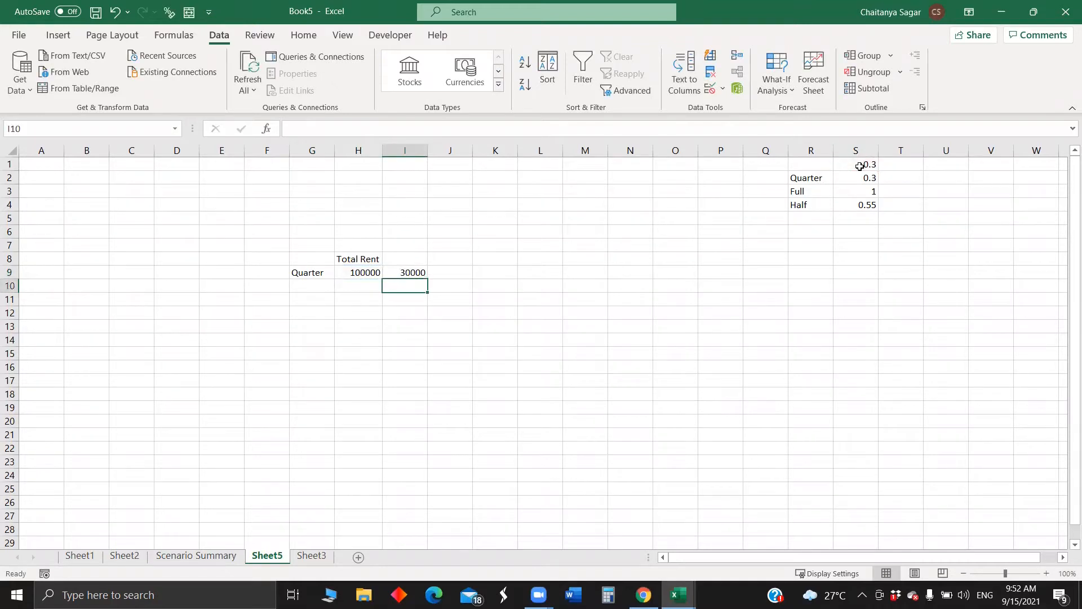
Test the rent formula by choosing Full and finally Half in G9's drop-down list.
{"action": "left_click", "coordinate": [314, 272]}
{"action": "left_click", "coordinate": [340, 273]}
{"action": "left_click", "coordinate": [318, 292]}
{"action": "left_click", "coordinate": [340, 273]}
{"action": "left_click", "coordinate": [308, 299]}
Hide columns R and S, which hold the lookup table and the factor.
{"action": "left_click", "coordinate": [802, 145]}
{"action": "left_click_drag", "start_coordinate": [801, 144], "coordinate": [854, 147]}
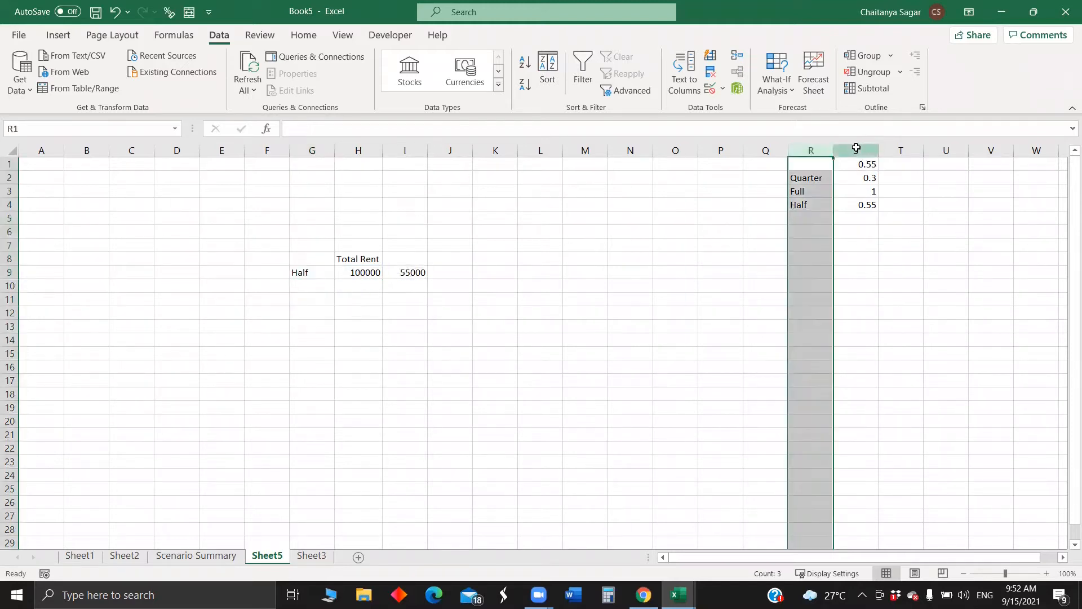
{"action": "right_click", "coordinate": [855, 147]}
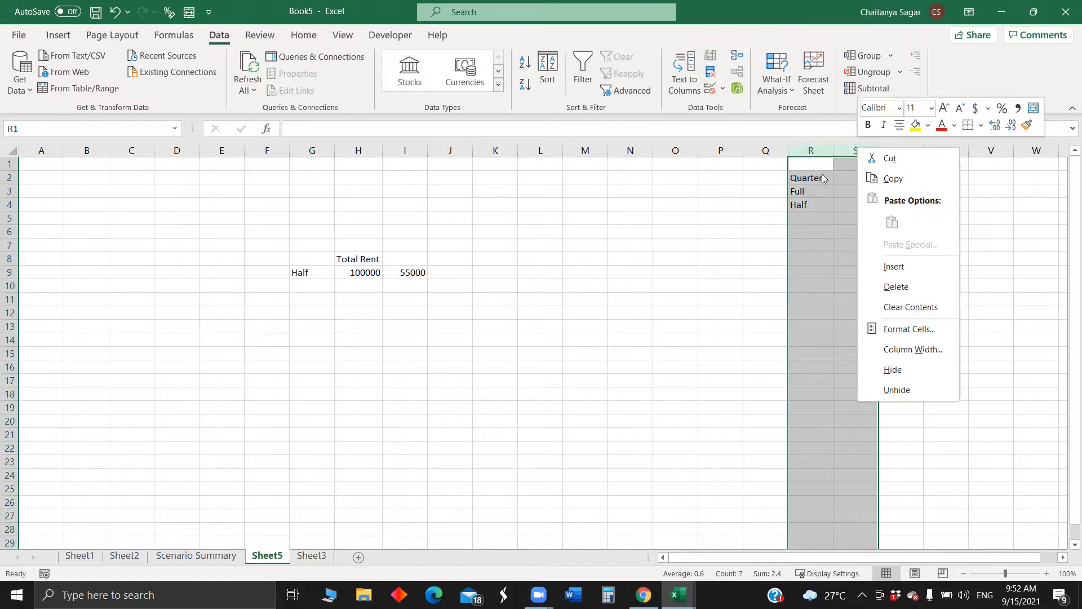
{"action": "left_click", "coordinate": [893, 369]}
With the lookup columns hidden, choose Full in G9's drop-down list.
{"action": "left_click", "coordinate": [319, 272]}
{"action": "left_click", "coordinate": [341, 273]}
{"action": "left_click", "coordinate": [324, 290]}
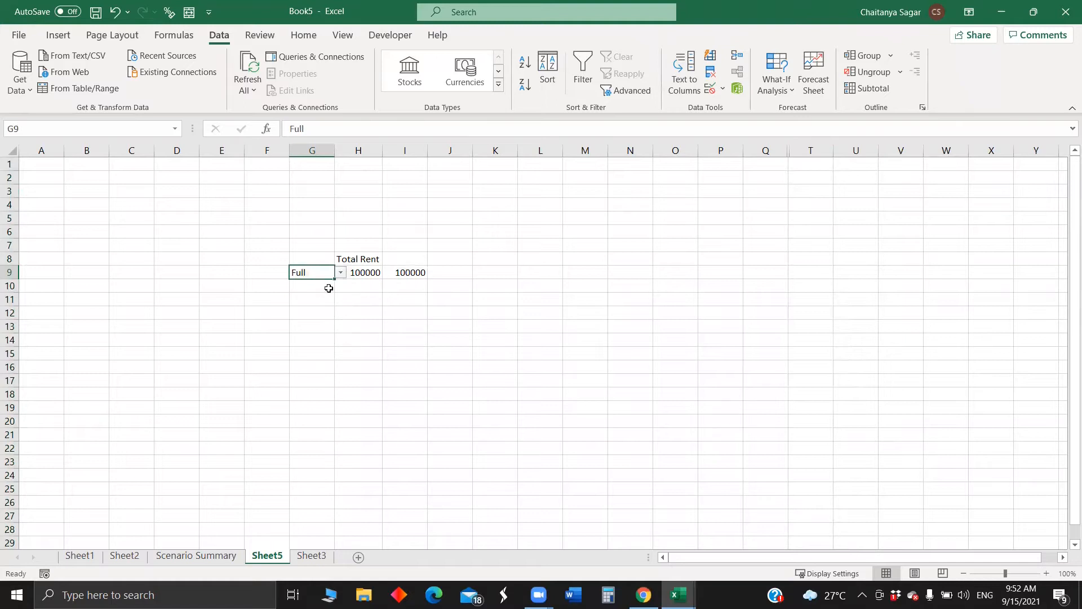